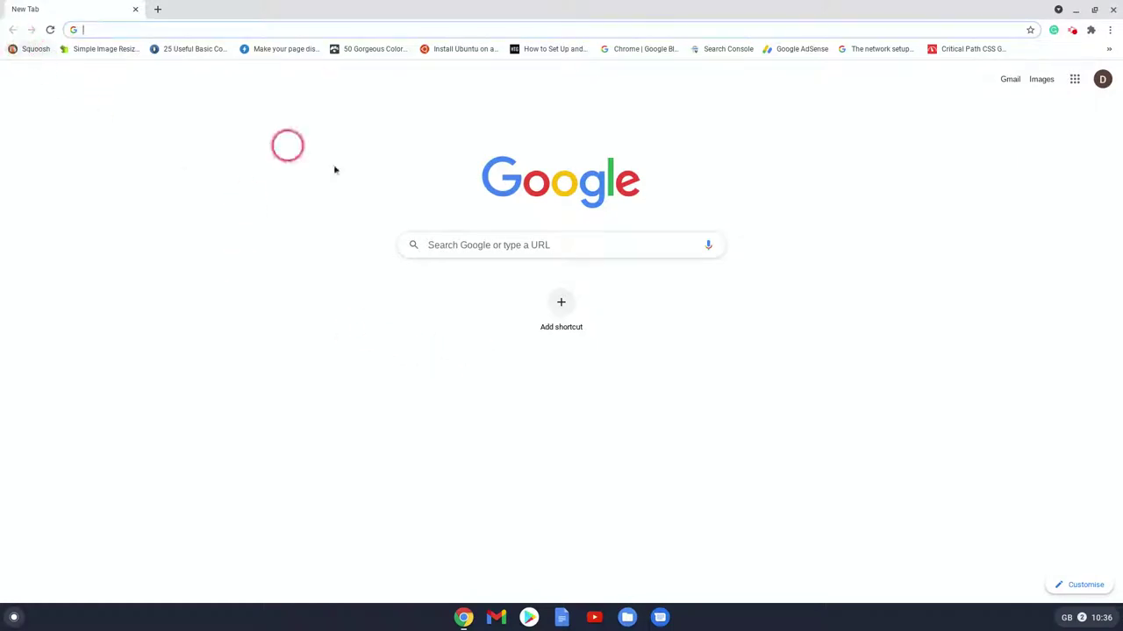
Search Google for "squoosh" and open the squoosh.app website from the results.
{"action": "left_click", "coordinate": [448, 250]}
{"action": "type", "text": "s"}
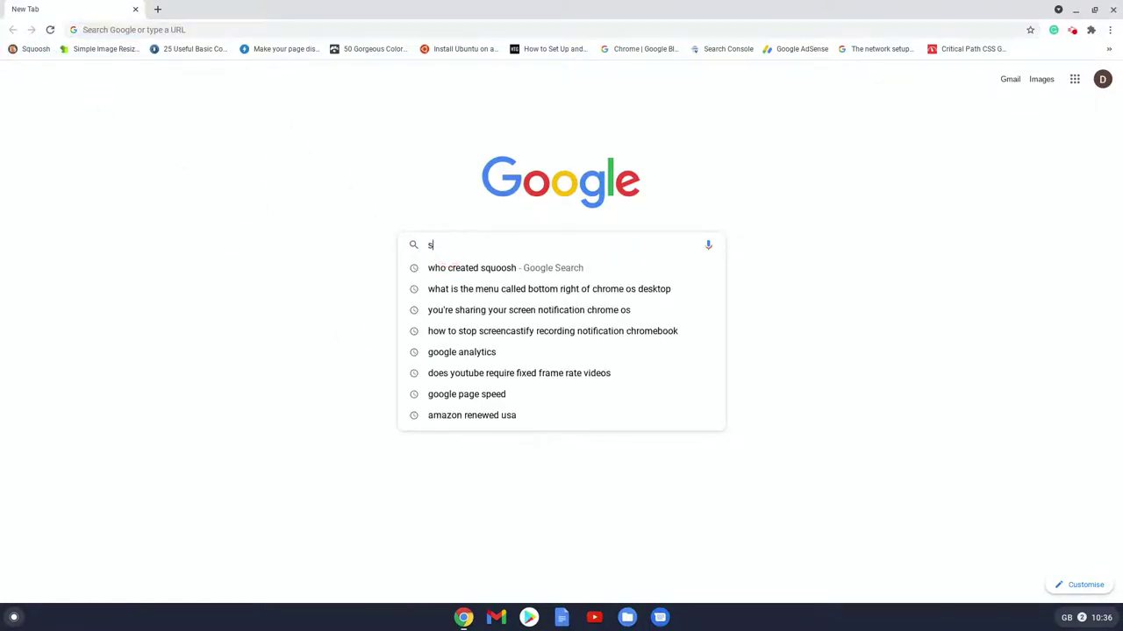
{"action": "type", "text": "quo"}
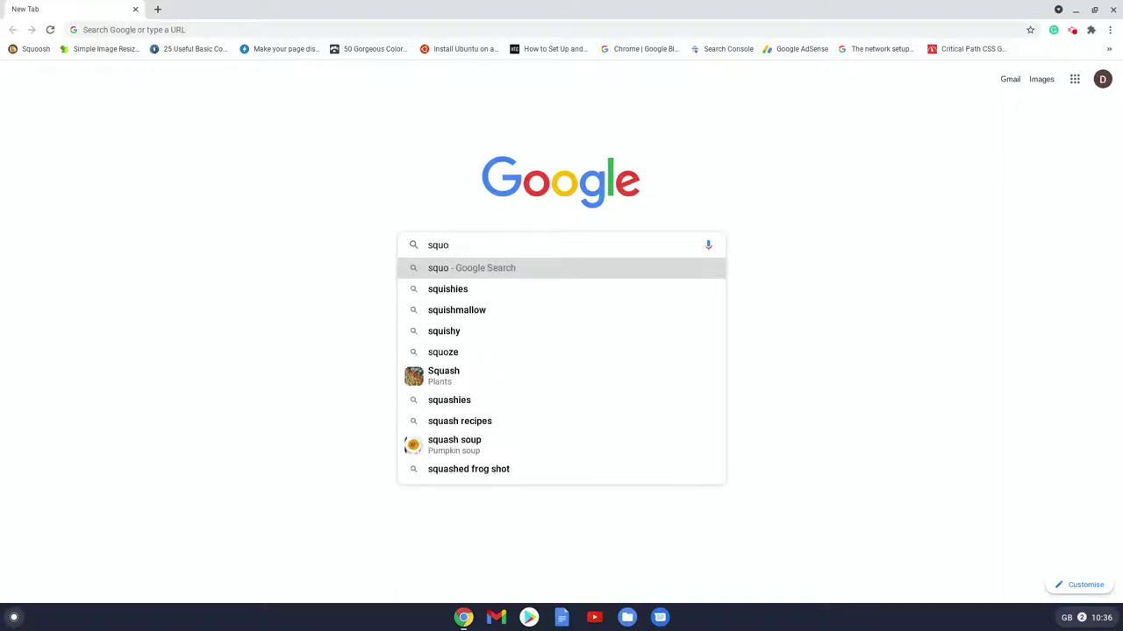
{"action": "type", "text": "sosh"}
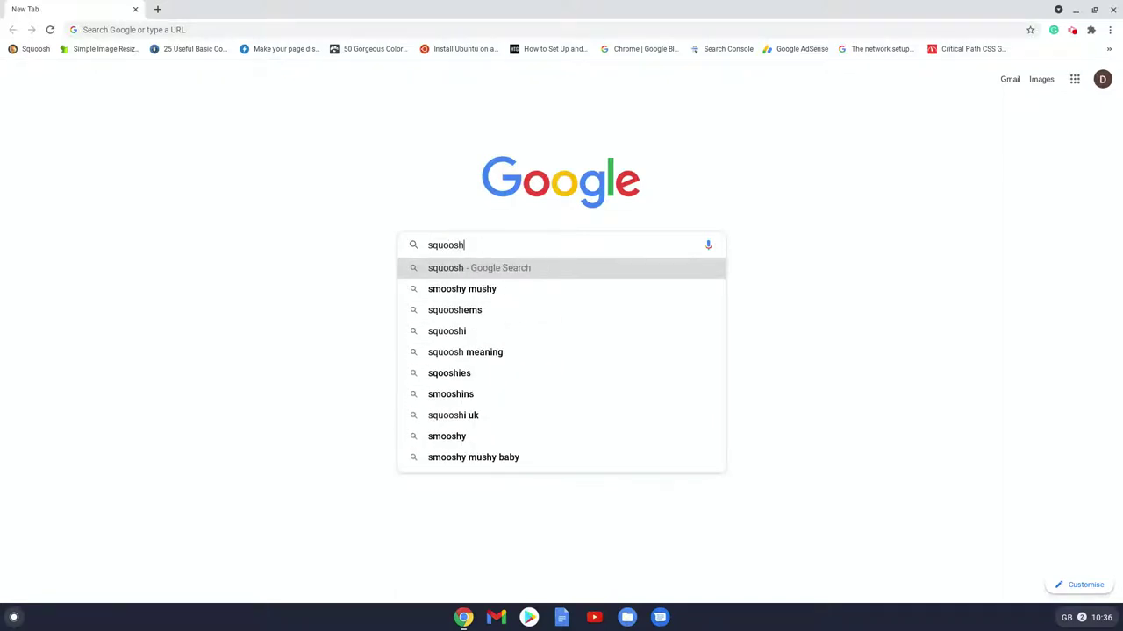
{"action": "key", "text": "Return"}
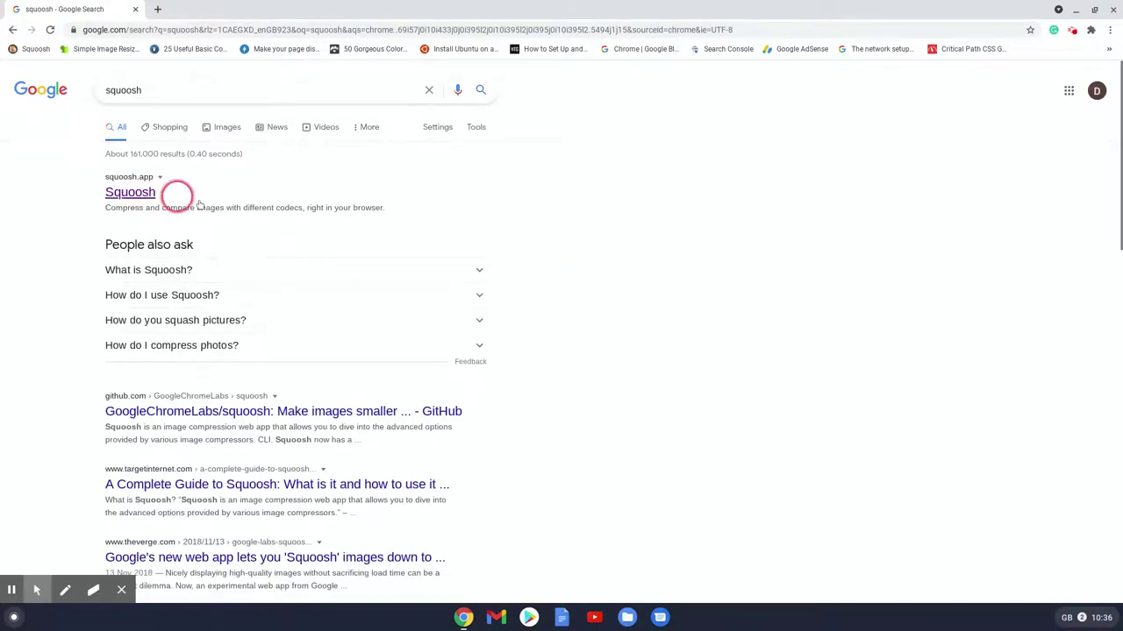
{"action": "left_click", "coordinate": [132, 193]}
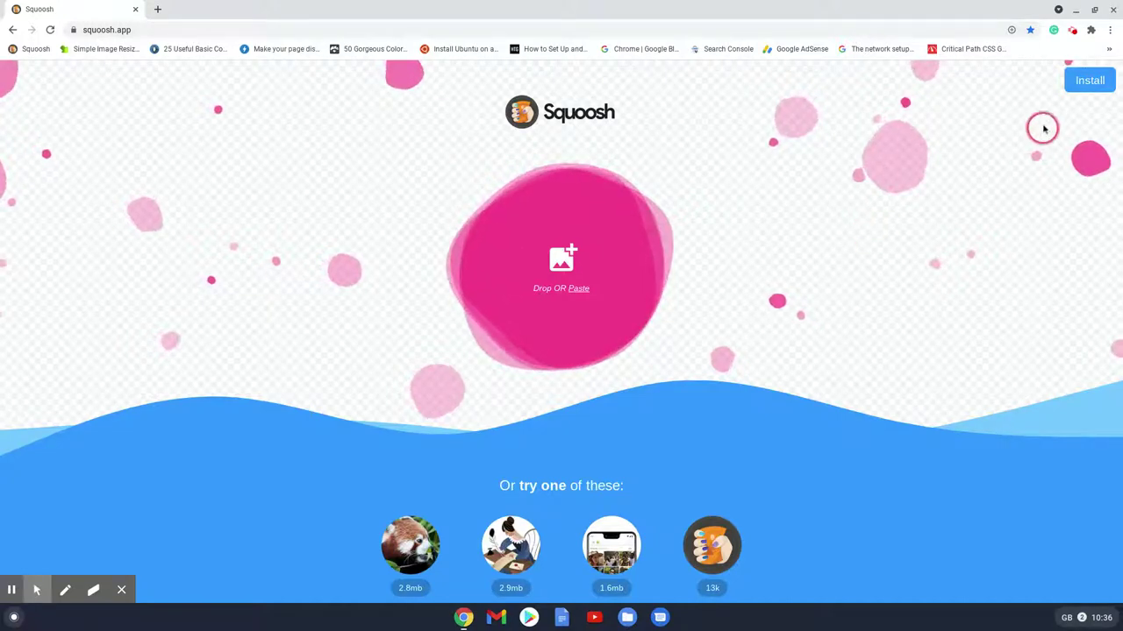
Install Squoosh as an app from its website and close both the app window and the browser.
{"action": "left_click", "coordinate": [1087, 81]}
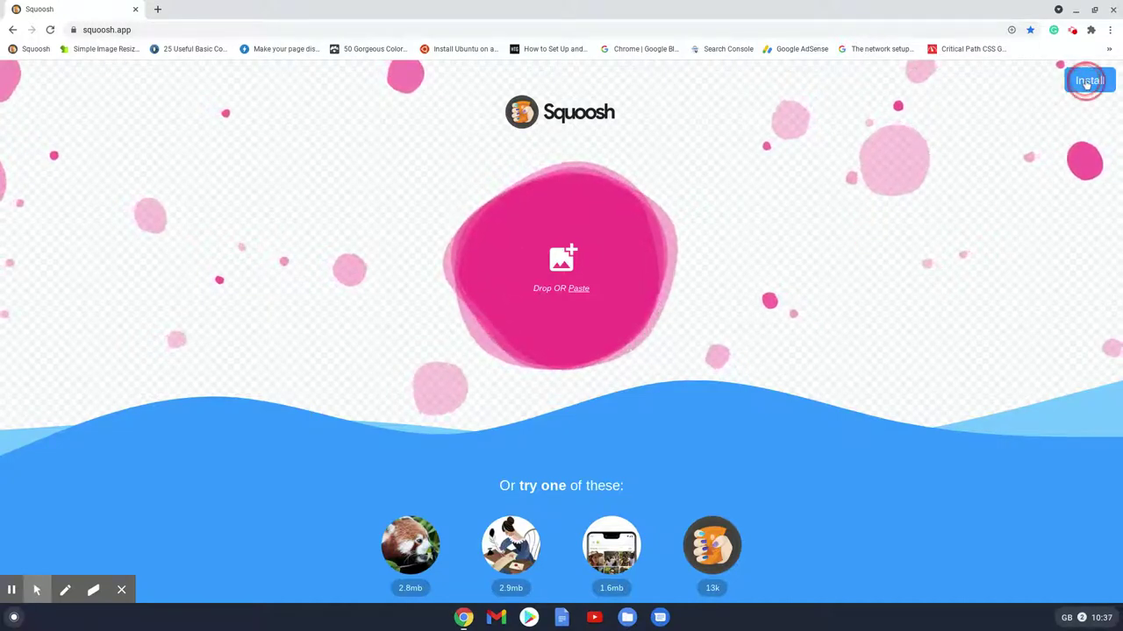
{"action": "left_click", "coordinate": [1020, 130]}
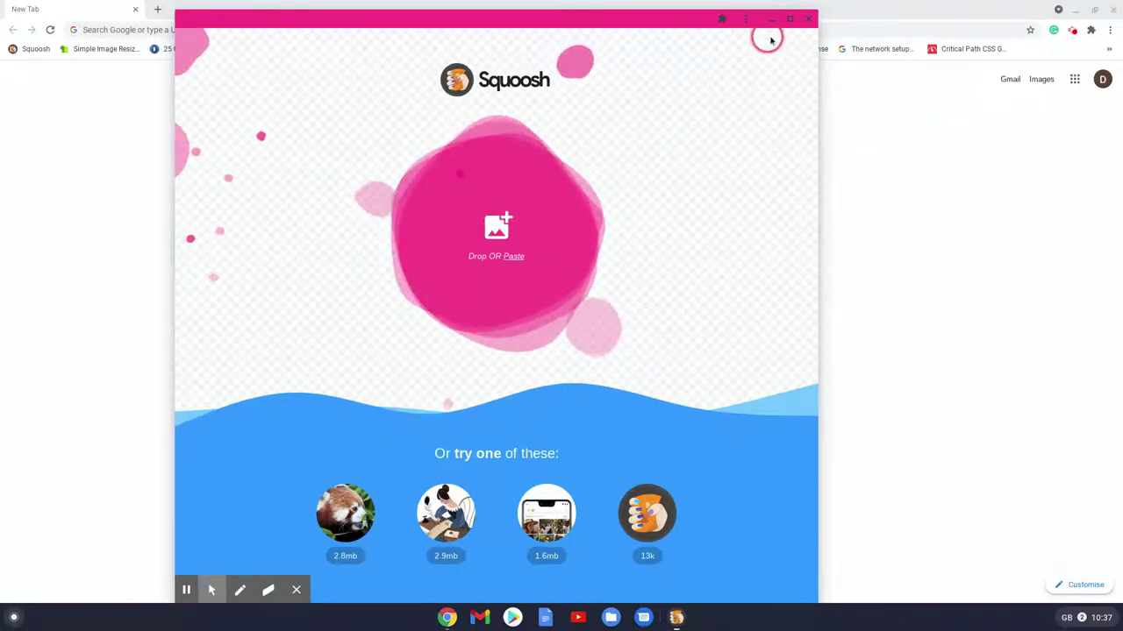
{"action": "left_click", "coordinate": [808, 18]}
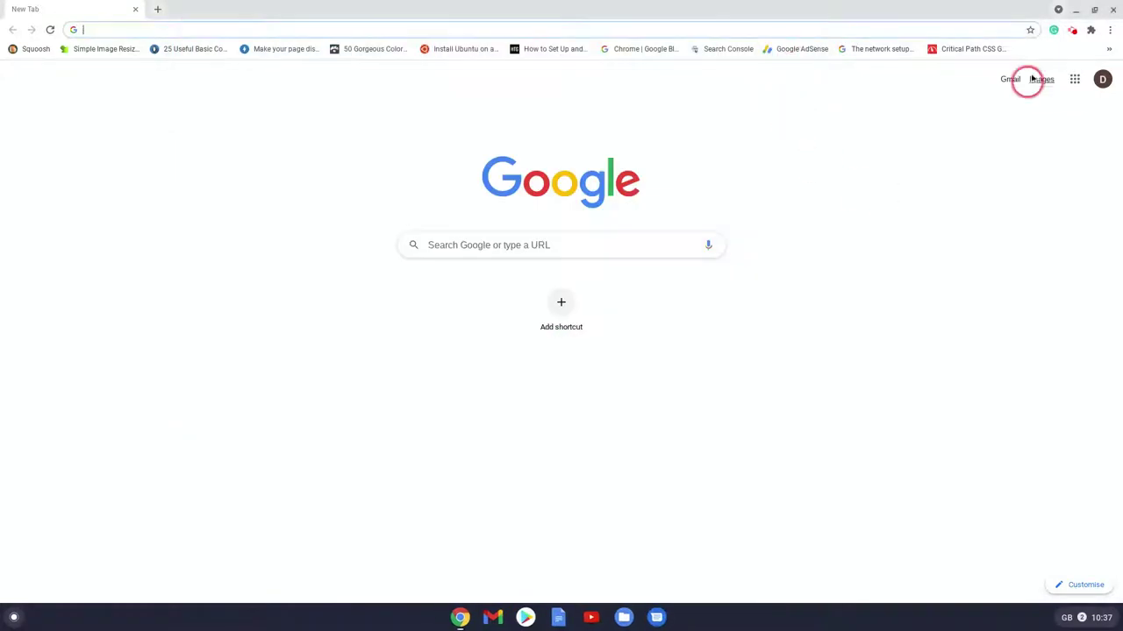
{"action": "left_click", "coordinate": [1112, 9]}
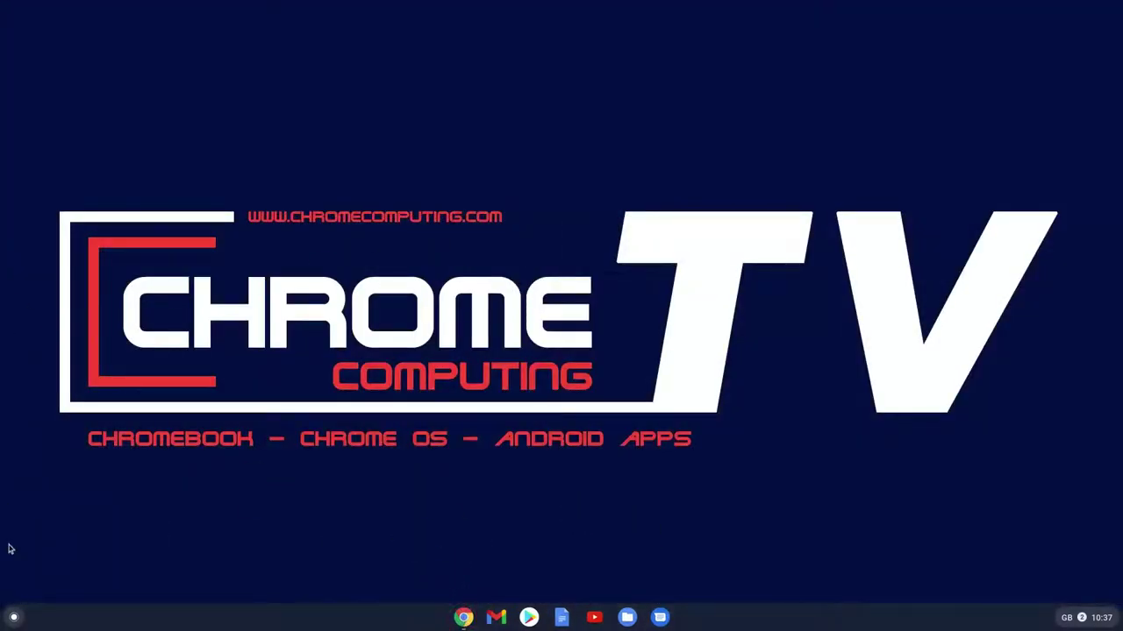
Find the installed Squoosh app among all apps in the Chromebook launcher and open it.
{"action": "left_click", "coordinate": [15, 618]}
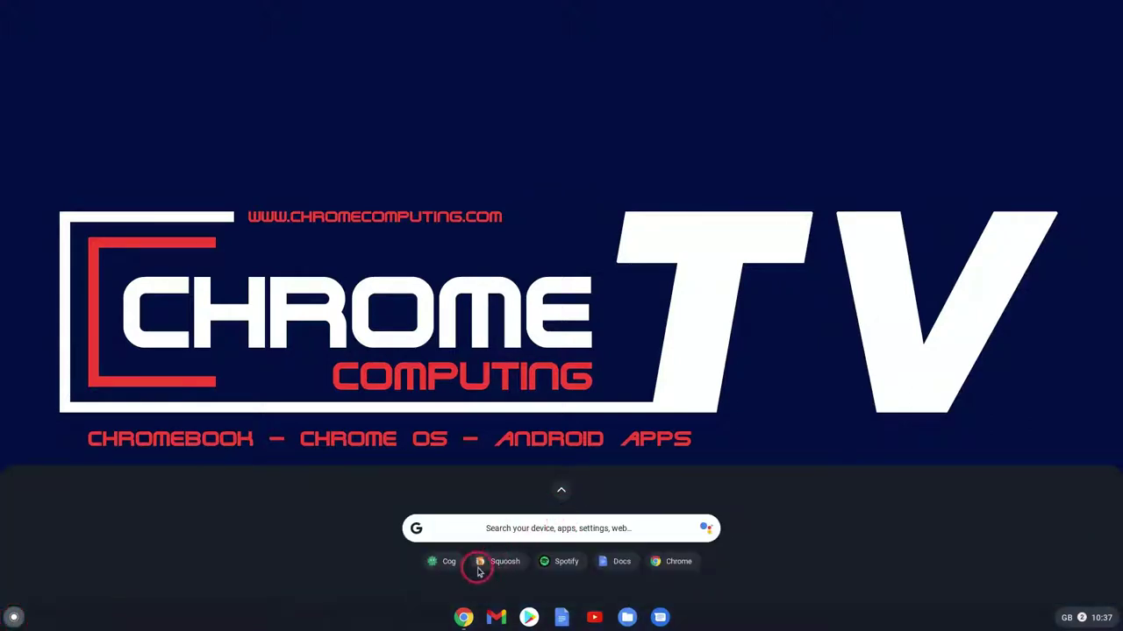
{"action": "left_click", "coordinate": [561, 496]}
{"action": "scroll", "coordinate": [657, 280], "scroll_direction": "down", "scroll_amount": 5}
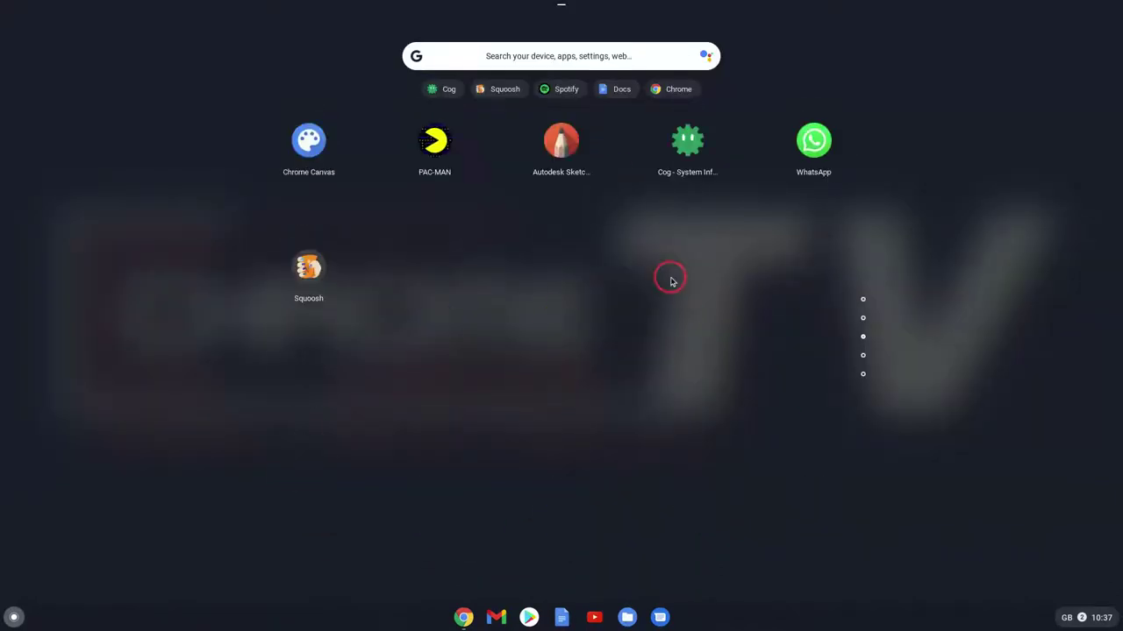
{"action": "scroll", "coordinate": [671, 280], "scroll_direction": "down", "scroll_amount": 1}
{"action": "scroll", "coordinate": [672, 281], "scroll_direction": "up", "scroll_amount": 1}
{"action": "left_click", "coordinate": [309, 268]}
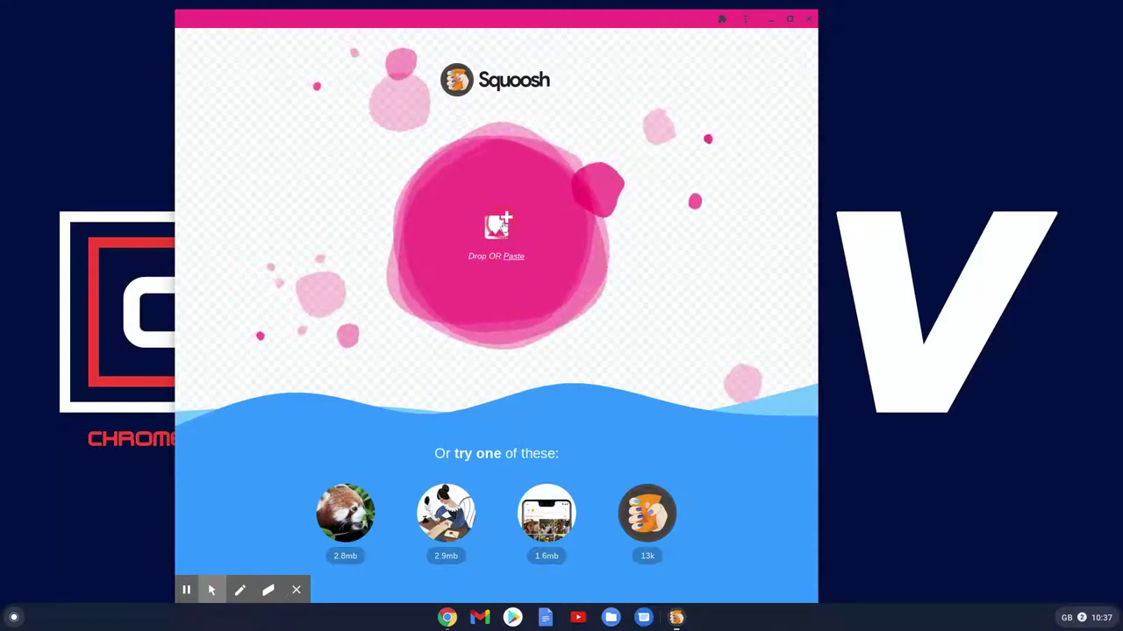
Load chromebook-4581449_1920.jpg from the Downloads folder into Squoosh and maximize the app window.
{"action": "left_click", "coordinate": [498, 227]}
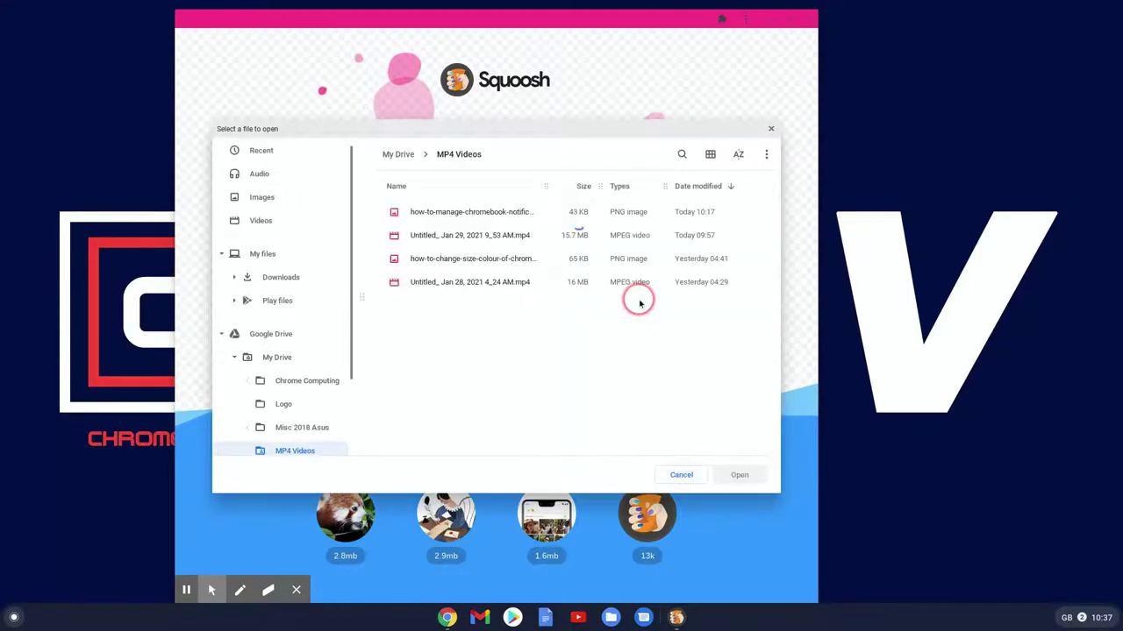
{"action": "left_click", "coordinate": [281, 277]}
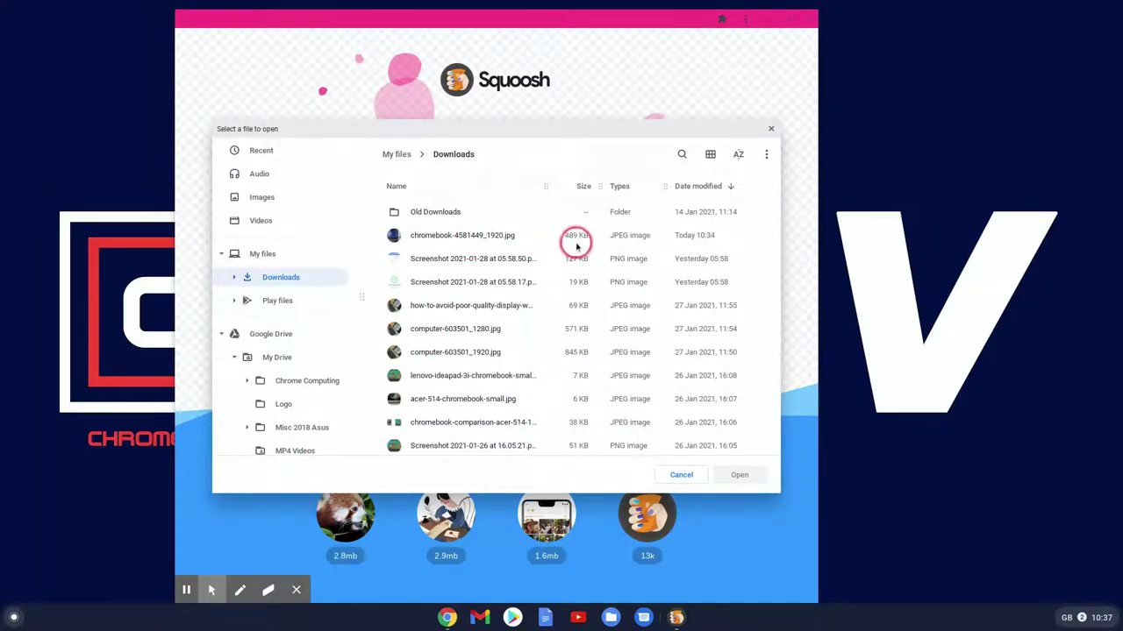
{"action": "left_click", "coordinate": [459, 236]}
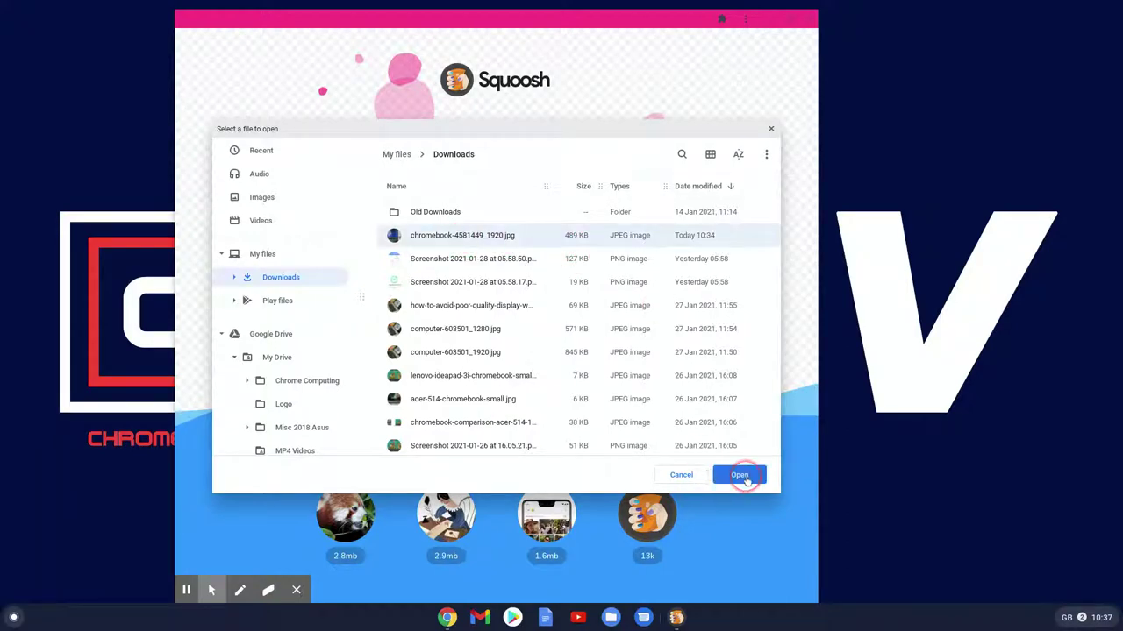
{"action": "left_click", "coordinate": [742, 475]}
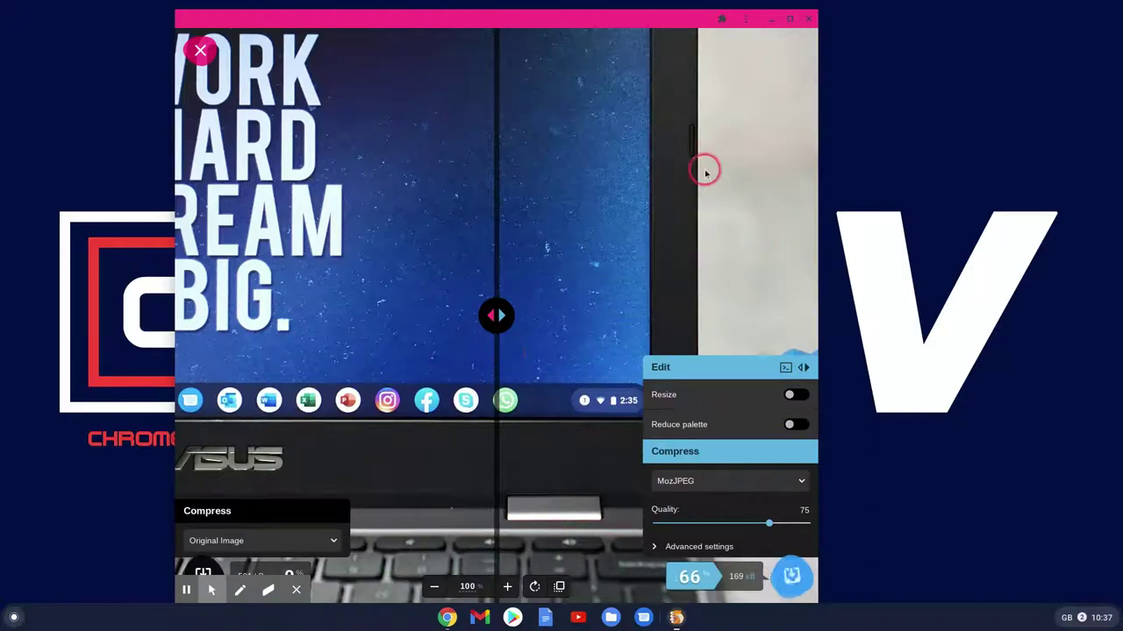
{"action": "left_click", "coordinate": [791, 20]}
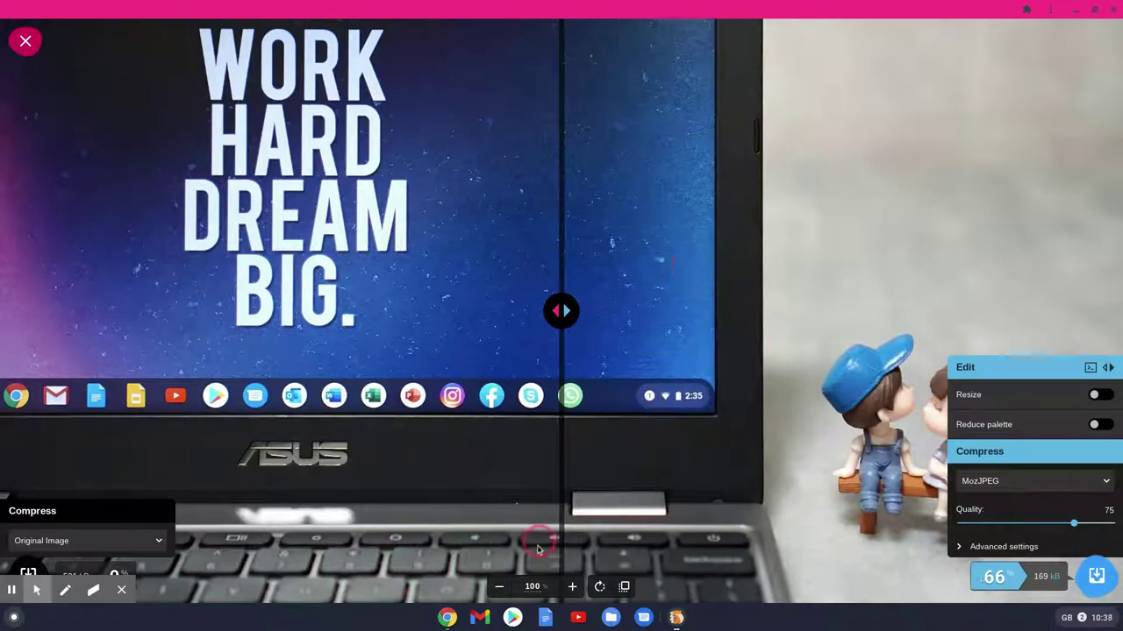
Zoom the image out to 64% and move the comparison divider across the laptop screen to compare the original and compressed versions.
{"action": "left_click", "coordinate": [499, 587]}
{"action": "left_click", "coordinate": [499, 587]}
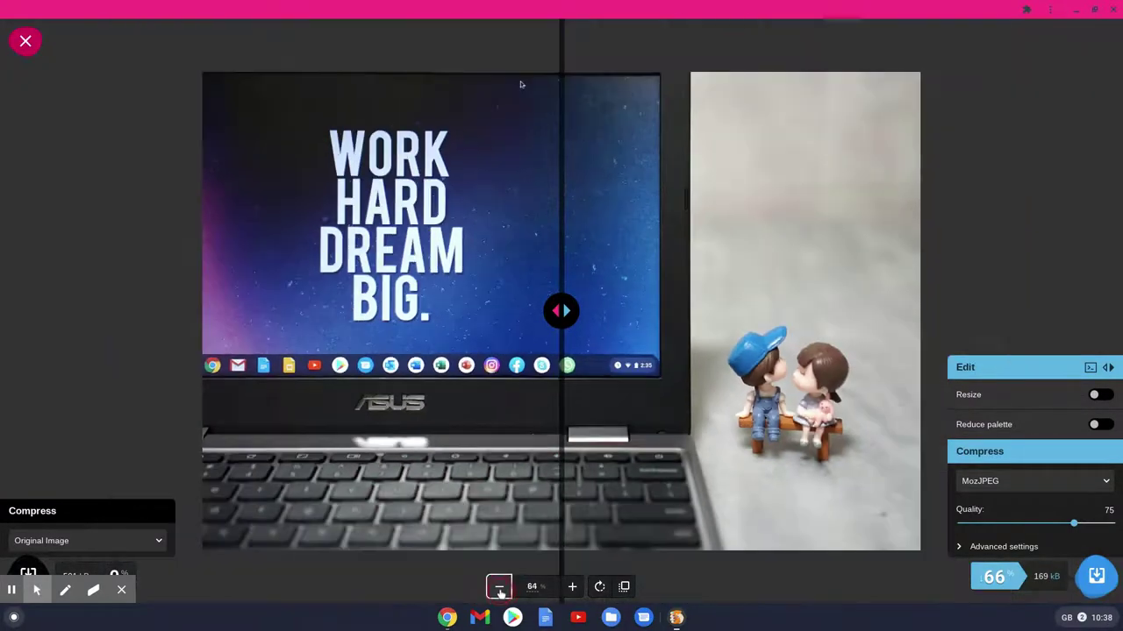
{"action": "left_click", "coordinate": [499, 587]}
{"action": "left_click", "coordinate": [572, 587]}
{"action": "left_click", "coordinate": [572, 587]}
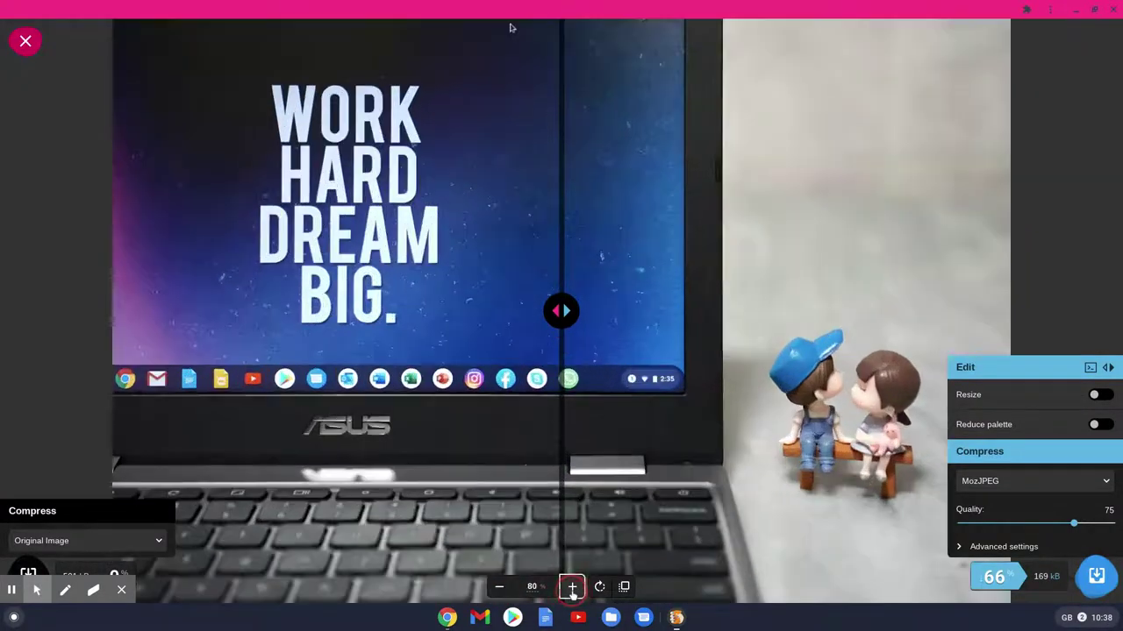
{"action": "left_click", "coordinate": [572, 587]}
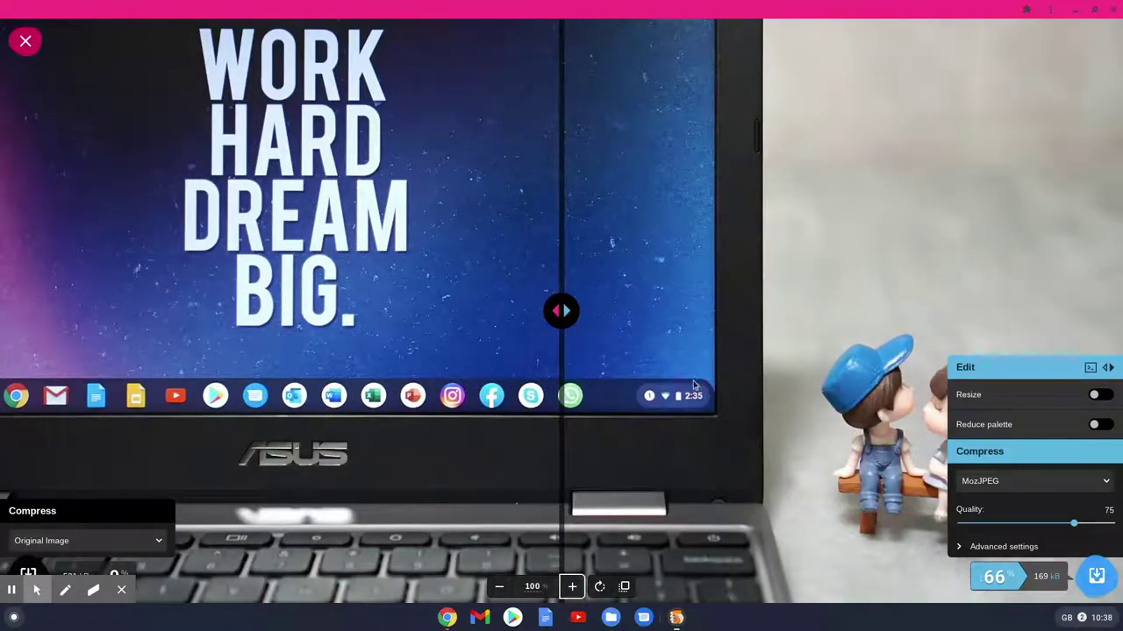
{"action": "left_click", "coordinate": [499, 587]}
{"action": "key", "text": "Return"}
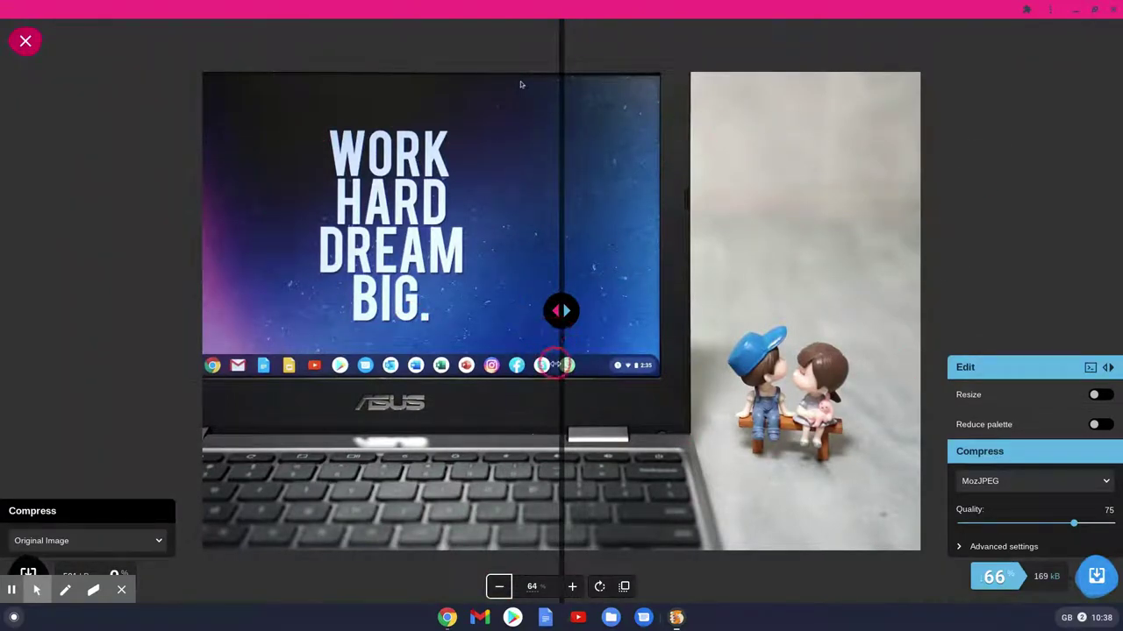
{"action": "left_click_drag", "start_coordinate": [561, 311], "coordinate": [512, 311]}
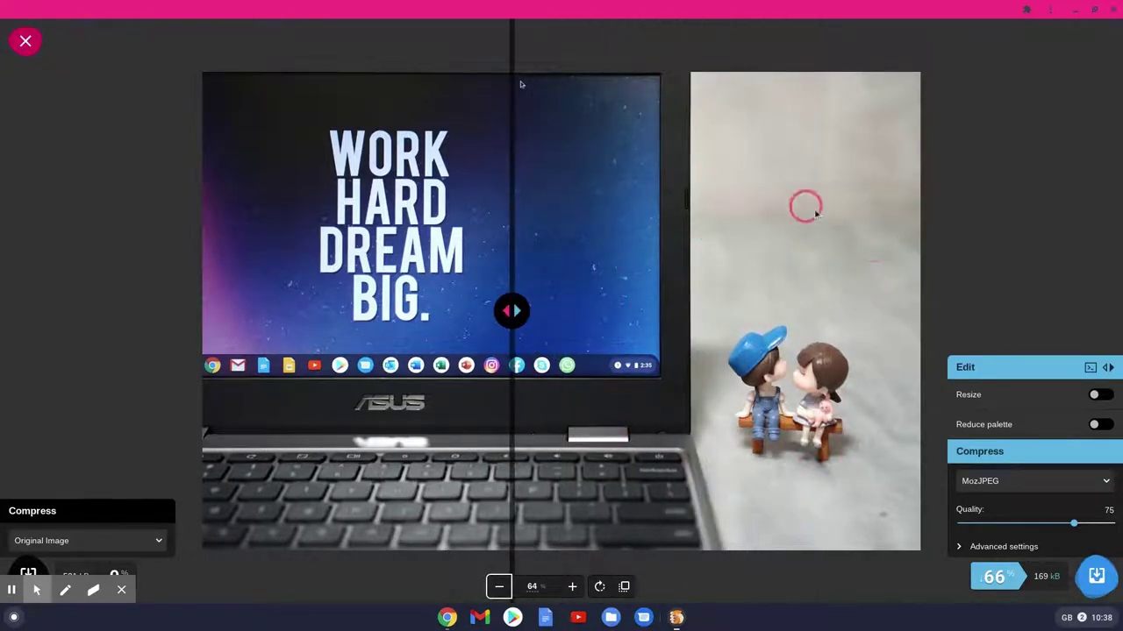
{"action": "mouse_move", "coordinate": [512, 311]}
{"action": "left_mouse_down"}
{"action": "mouse_move", "coordinate": [884, 310]}
{"action": "mouse_move", "coordinate": [228, 307]}
{"action": "mouse_move", "coordinate": [845, 308]}
{"action": "mouse_move", "coordinate": [507, 292]}
{"action": "left_mouse_up"}
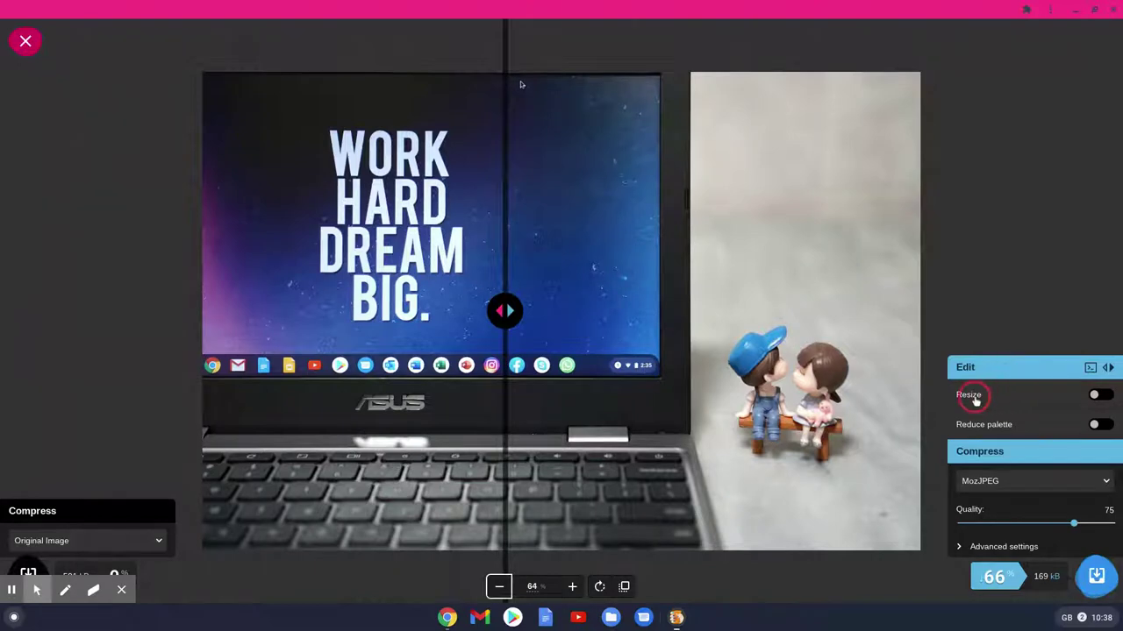
Look over the Resize, Reduce palette and Quality options and the advanced MozJPEG compression settings.
{"action": "left_click", "coordinate": [1103, 399]}
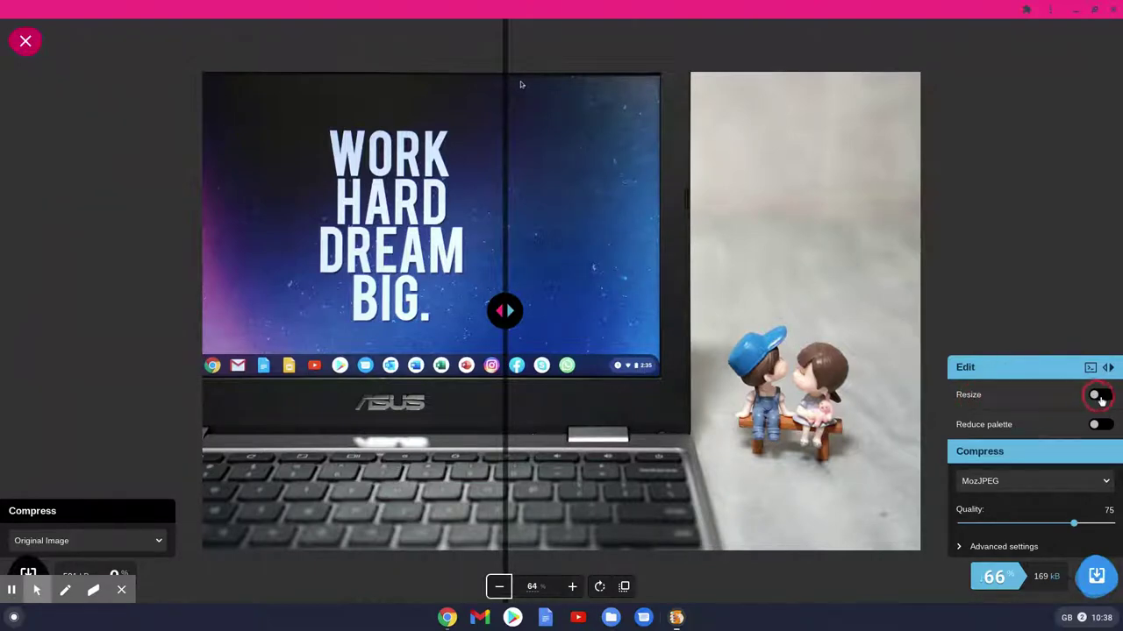
{"action": "left_click", "coordinate": [1036, 416]}
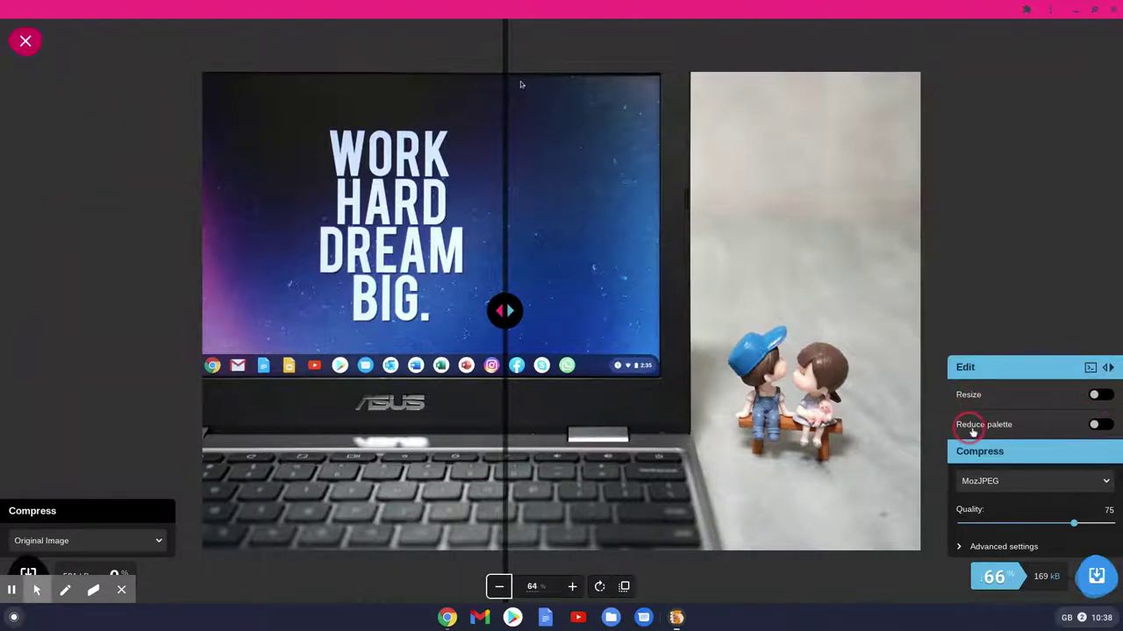
{"action": "left_click", "coordinate": [1002, 528]}
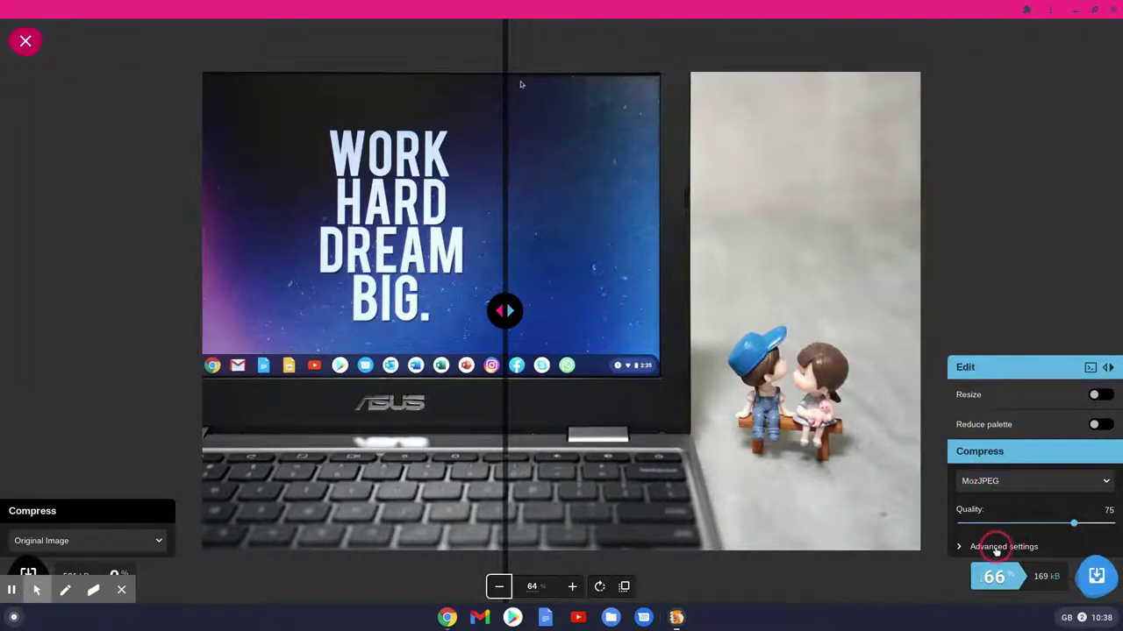
{"action": "left_click", "coordinate": [991, 546]}
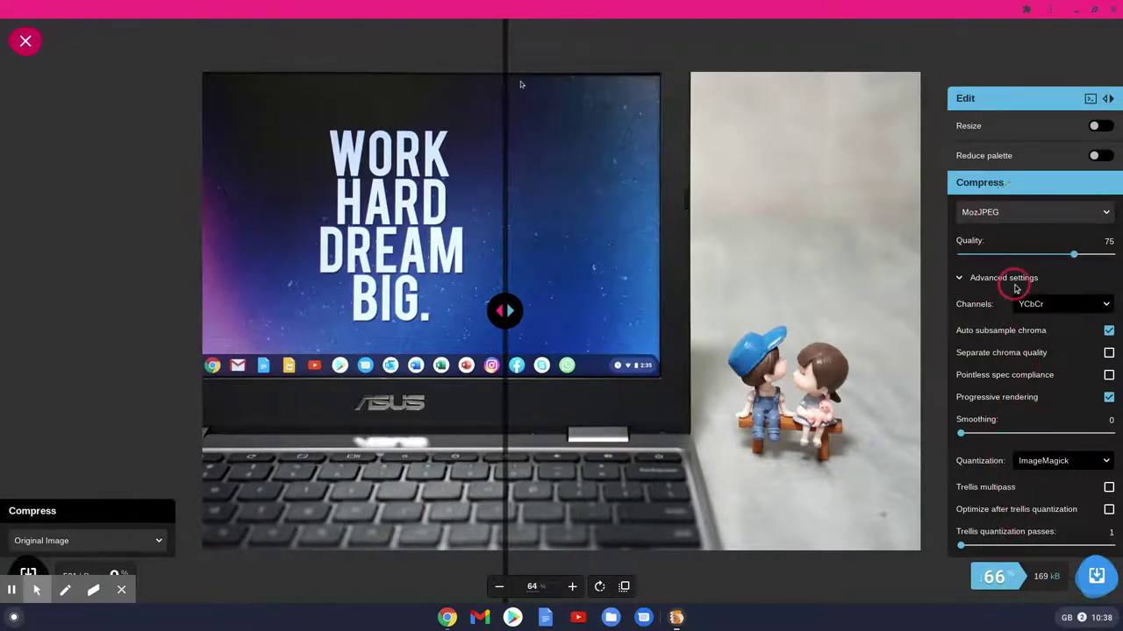
{"action": "left_click", "coordinate": [977, 277]}
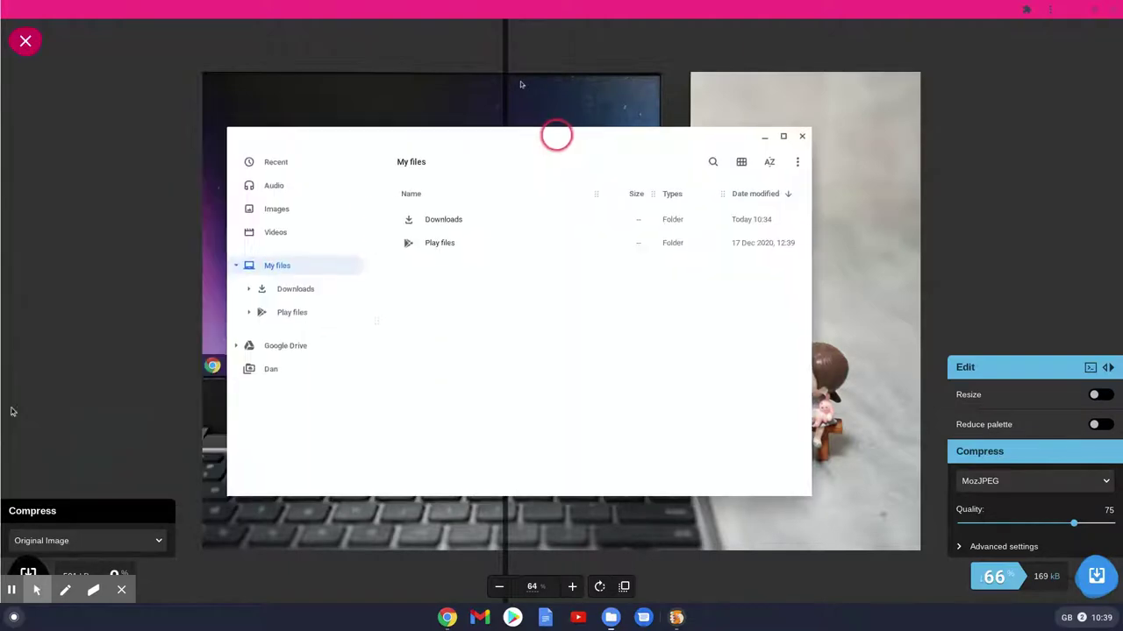
Check the original file size of chromebook-4581449_1920.jpg in the Downloads folder of the Files app and close that window.
{"action": "double_click", "coordinate": [450, 220]}
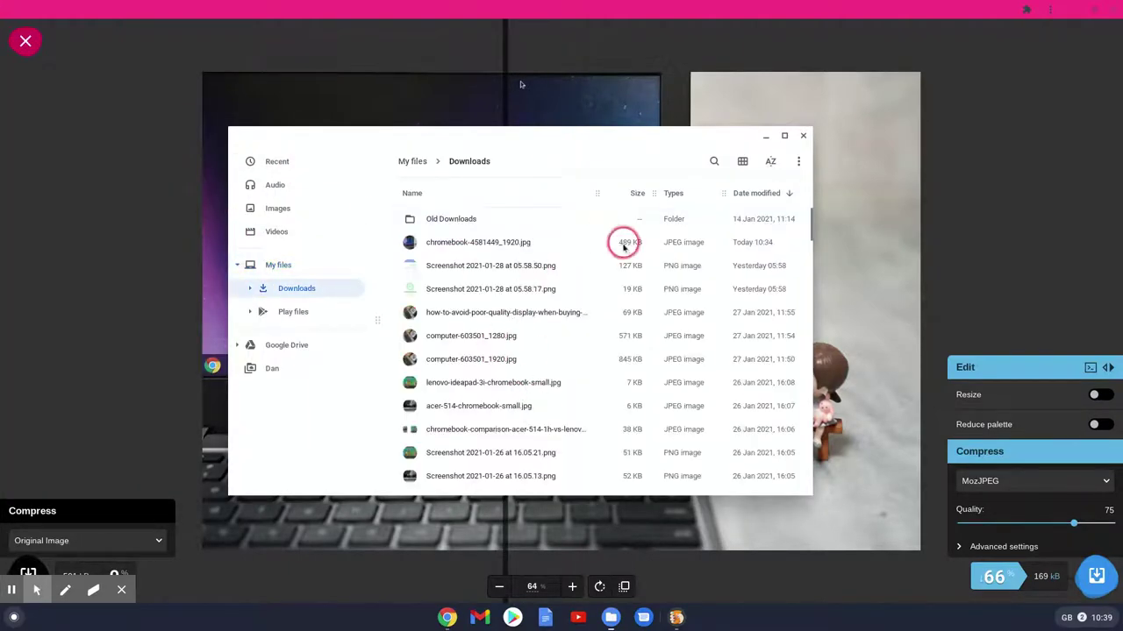
{"action": "left_click", "coordinate": [803, 135]}
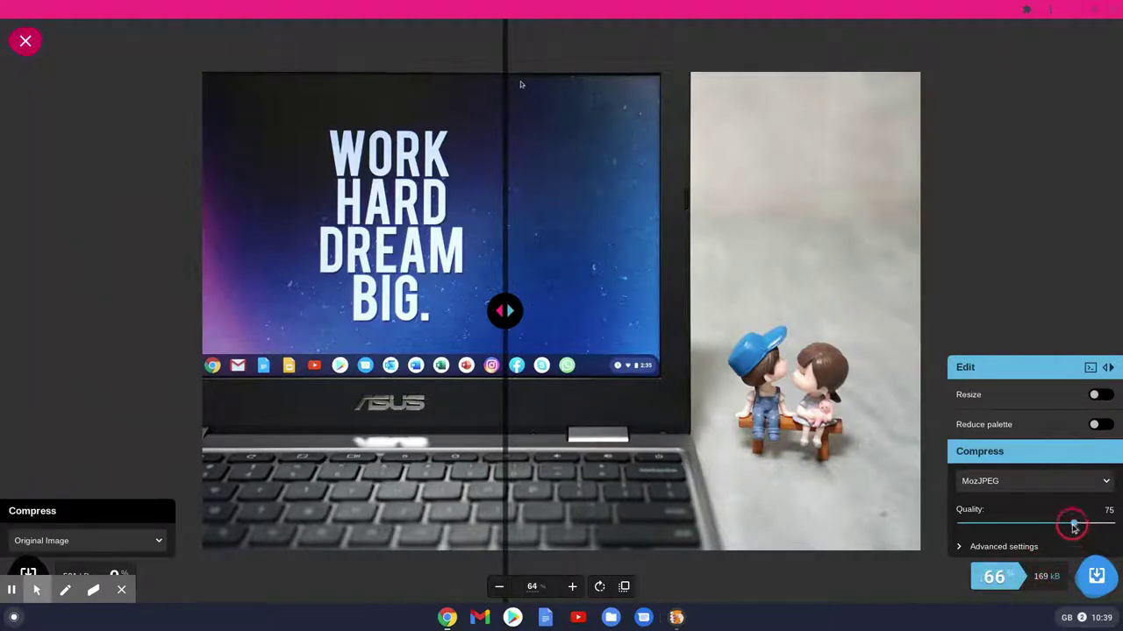
Set the MozJPEG quality to 20 and compare the compressed image with the original by moving the divider across it.
{"action": "left_click_drag", "start_coordinate": [1075, 527], "coordinate": [993, 525]}
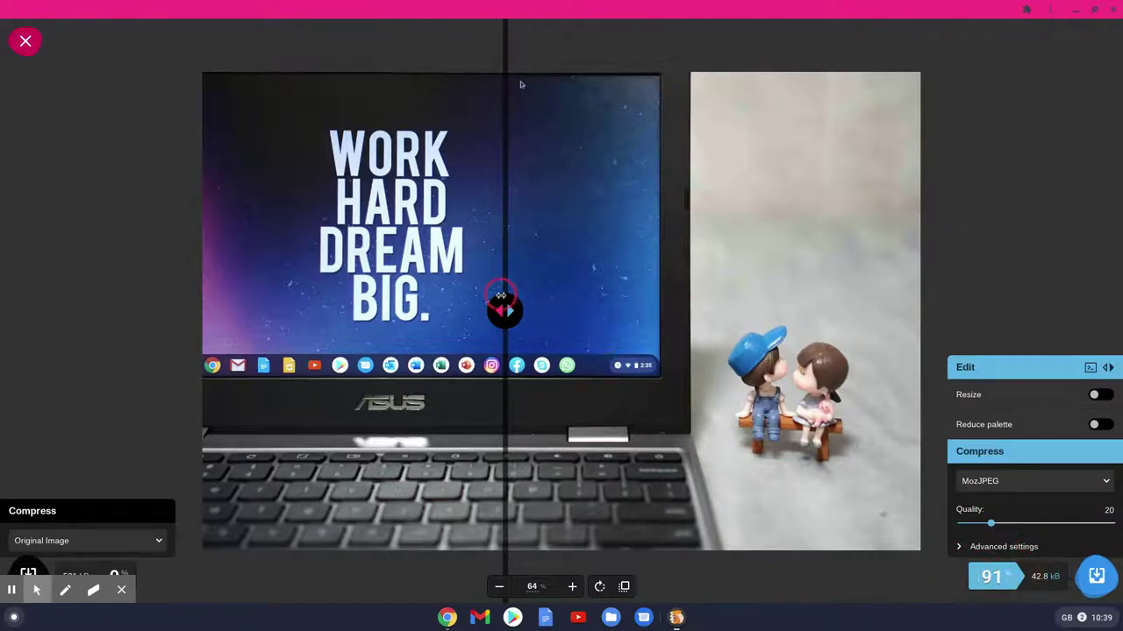
{"action": "left_click_drag", "start_coordinate": [504, 313], "coordinate": [904, 312]}
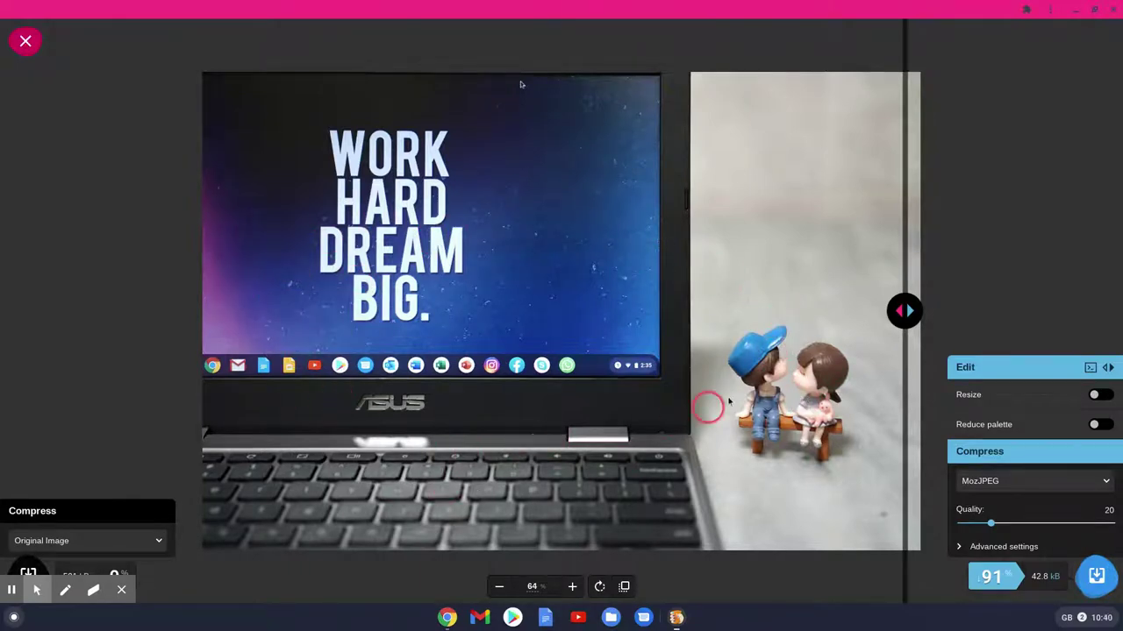
{"action": "left_click_drag", "start_coordinate": [904, 312], "coordinate": [732, 318]}
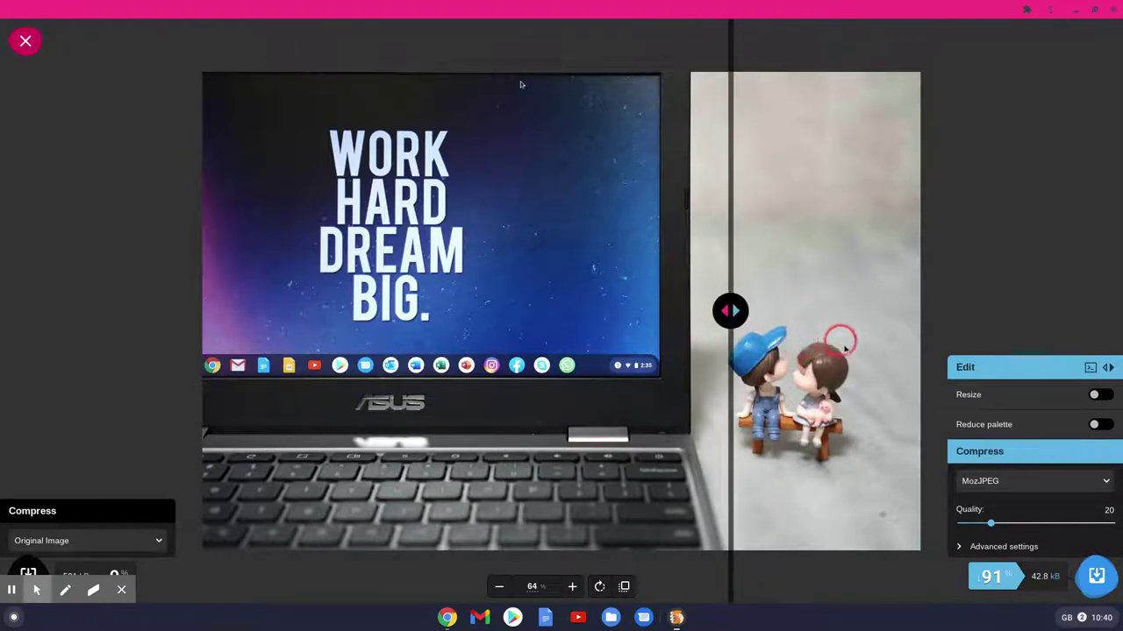
{"action": "left_click", "coordinate": [729, 311]}
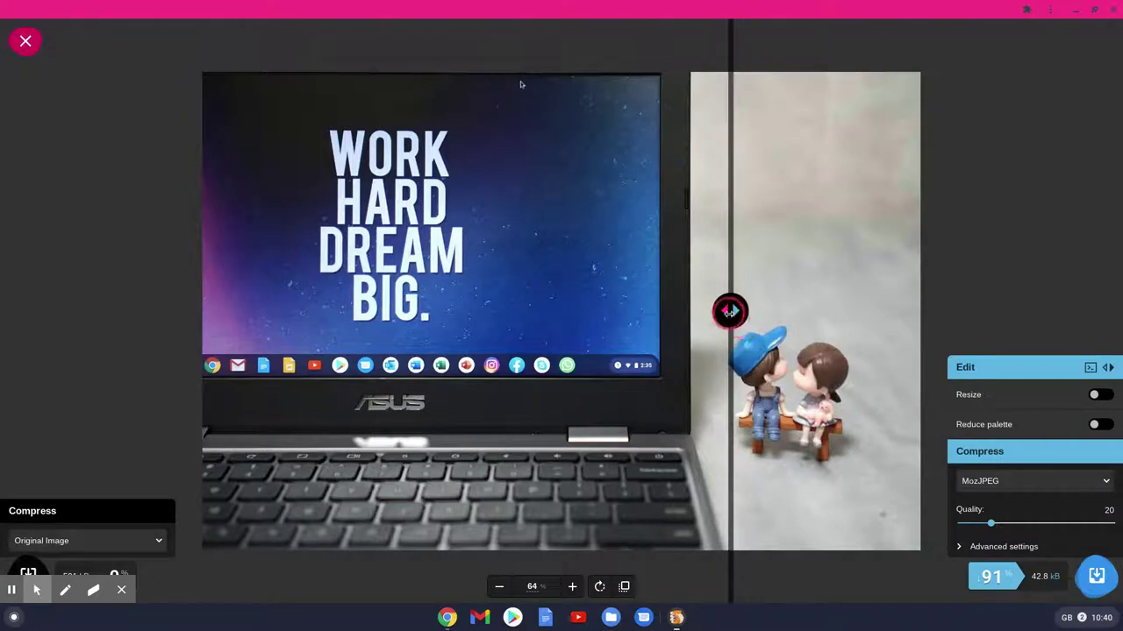
{"action": "left_click_drag", "start_coordinate": [730, 311], "coordinate": [284, 326]}
{"action": "left_click", "coordinate": [566, 375]}
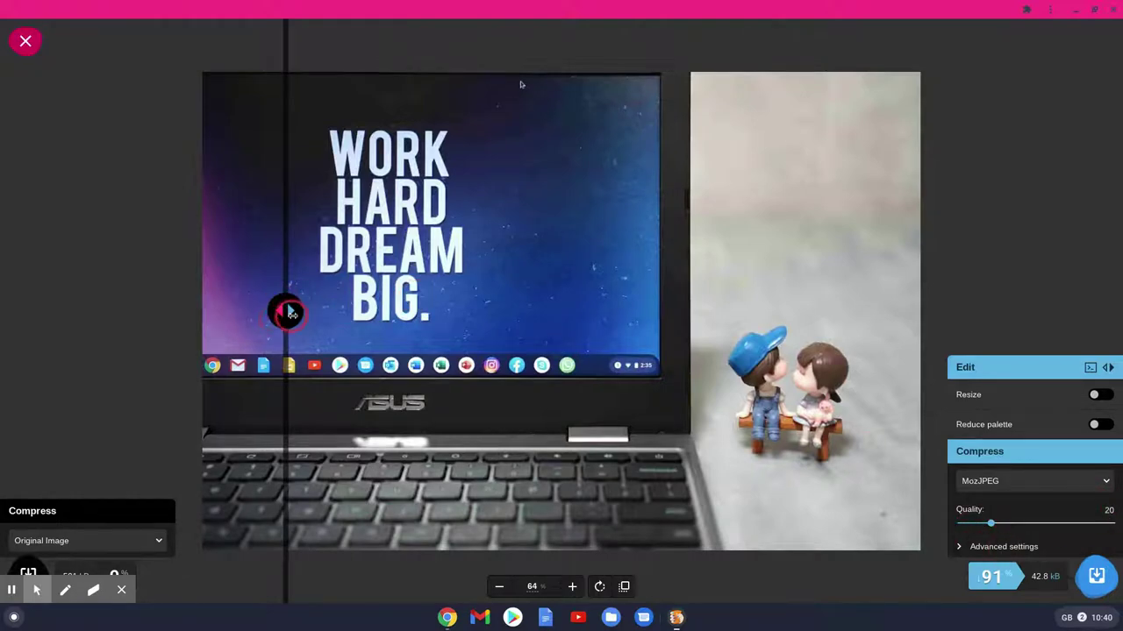
Compare the quality 20 compression with the original by moving the divider across the laptop to beyond the two figurines.
{"action": "left_click_drag", "start_coordinate": [284, 312], "coordinate": [872, 288]}
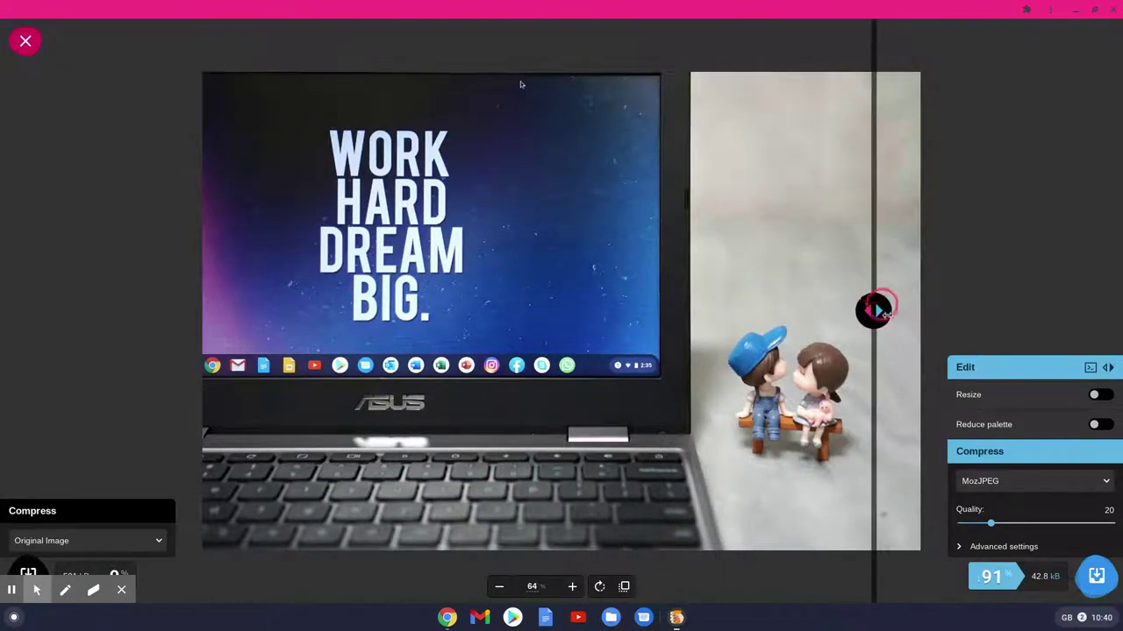
{"action": "left_click", "coordinate": [1011, 565]}
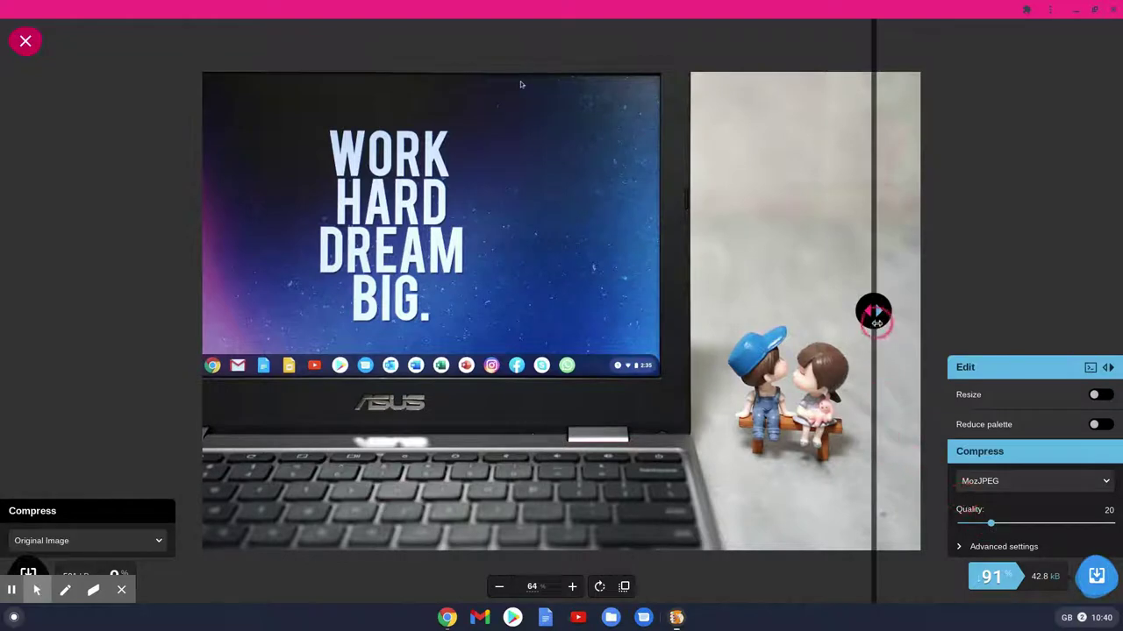
{"action": "mouse_move", "coordinate": [874, 309]}
{"action": "left_mouse_down"}
{"action": "mouse_move", "coordinate": [475, 313]}
{"action": "mouse_move", "coordinate": [883, 313]}
{"action": "left_mouse_up"}
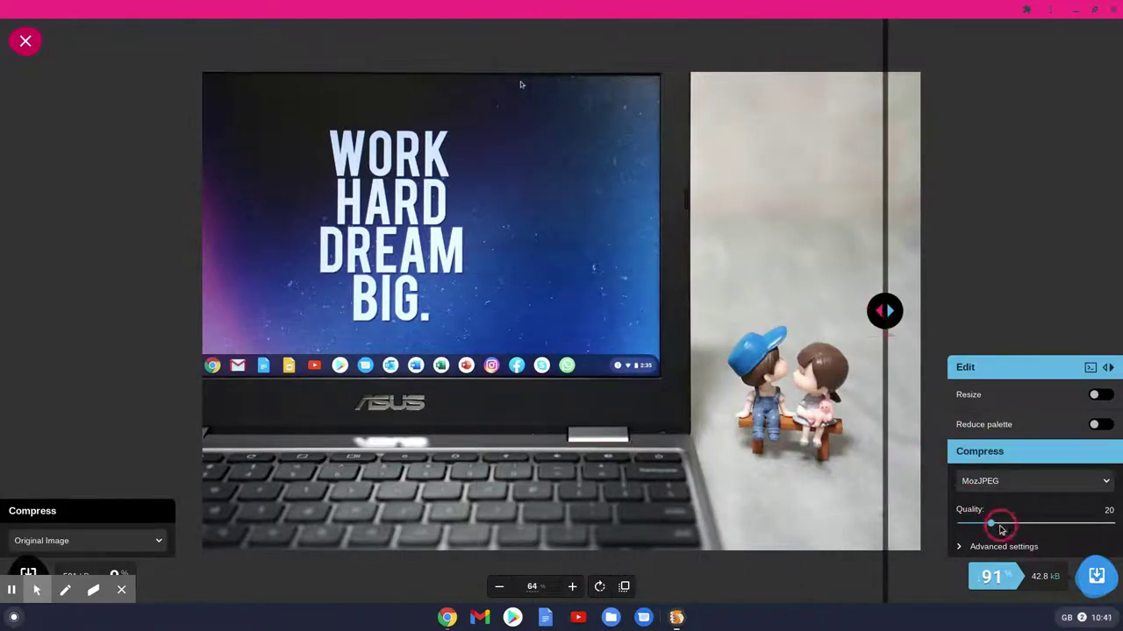
Set the MozJPEG quality to 75 and compare the image with the original around the figurines.
{"action": "left_click_drag", "start_coordinate": [993, 528], "coordinate": [1073, 527]}
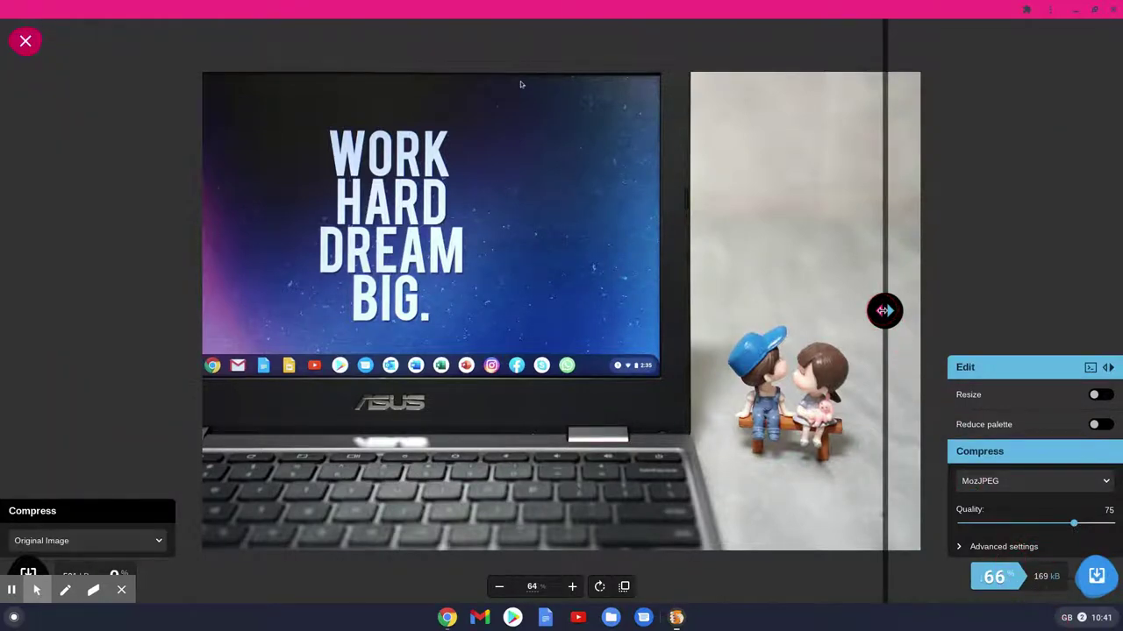
{"action": "left_click_drag", "start_coordinate": [884, 311], "coordinate": [866, 326]}
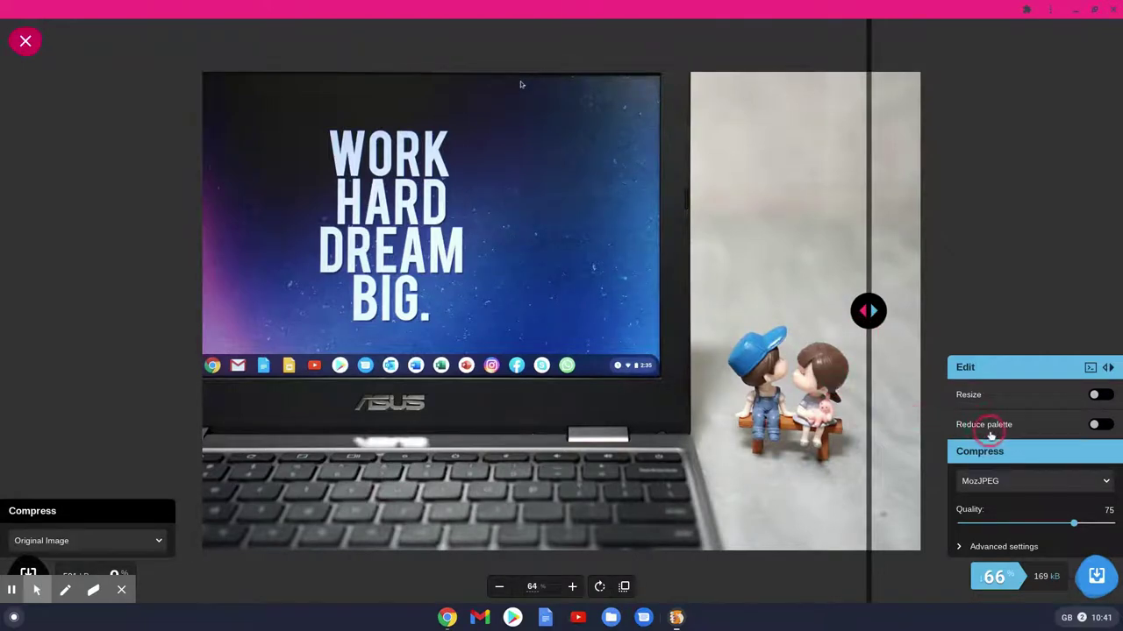
Enable Reduce palette with 128 colors and move the comparison divider from the figurines back onto the laptop screen.
{"action": "left_click", "coordinate": [1102, 426]}
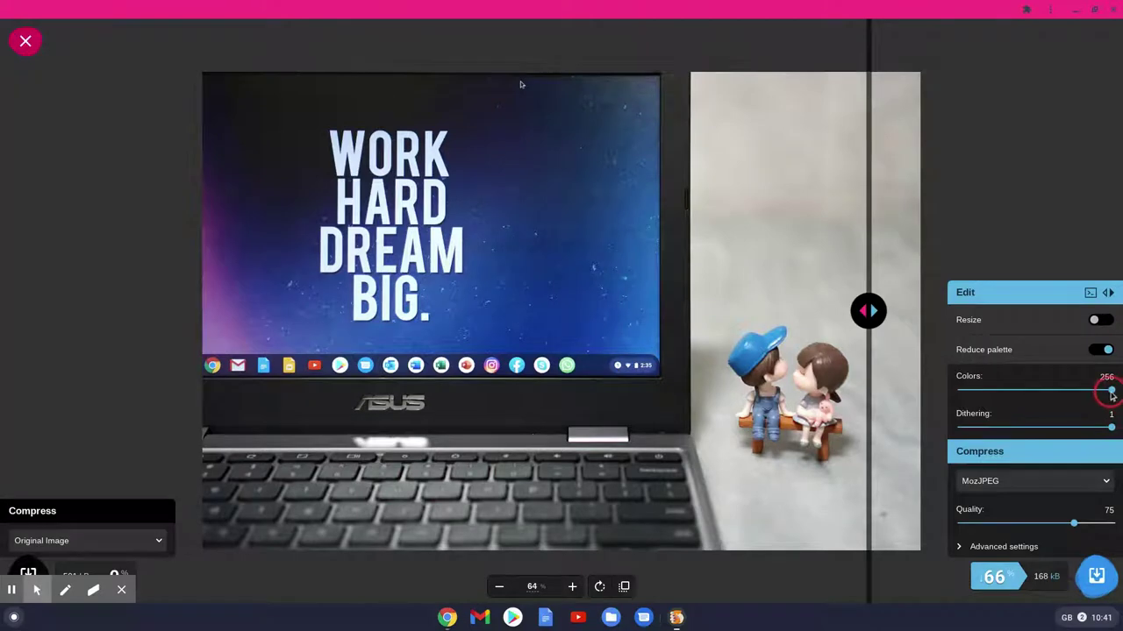
{"action": "left_click_drag", "start_coordinate": [1114, 395], "coordinate": [1035, 390]}
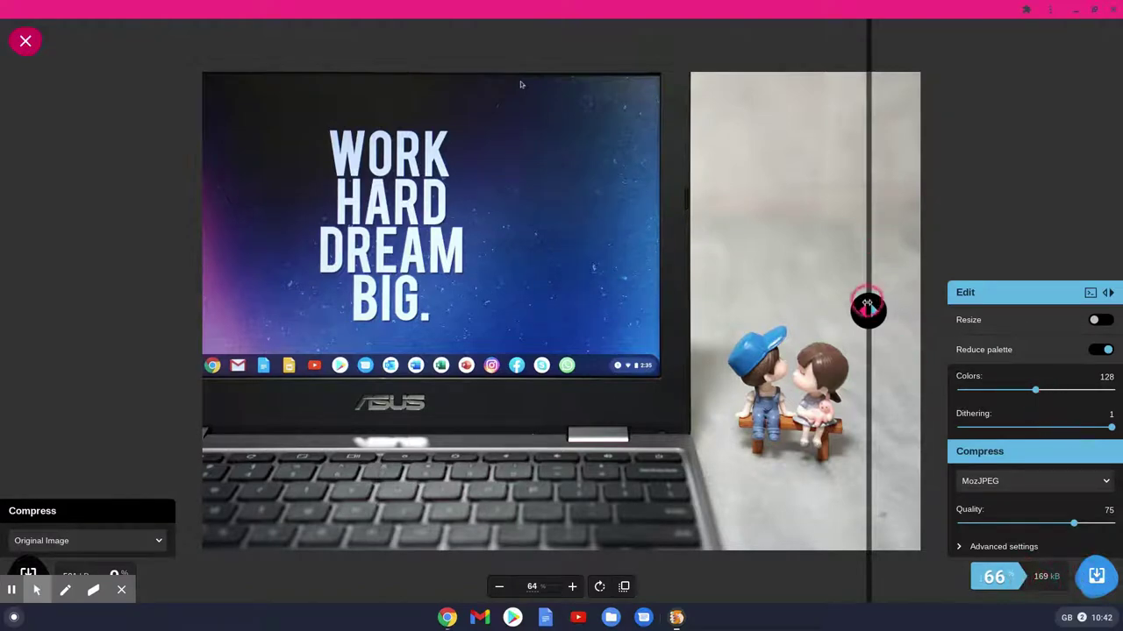
{"action": "left_click_drag", "start_coordinate": [867, 303], "coordinate": [592, 330]}
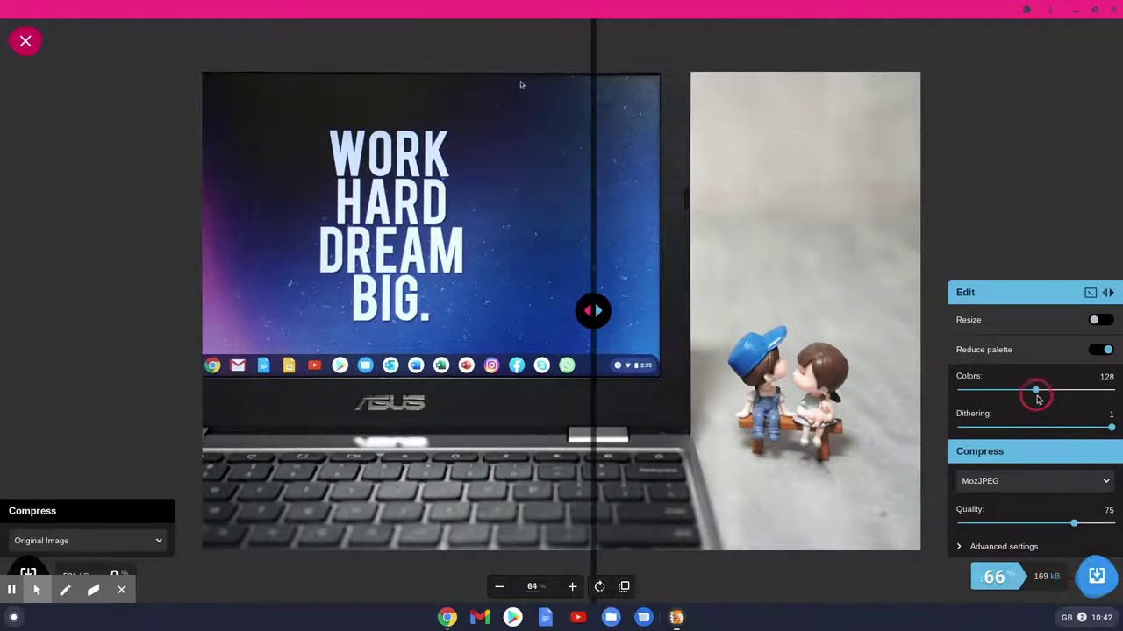
Set the reduced palette to 256 colors and compare it with the original across the laptop screen.
{"action": "left_click_drag", "start_coordinate": [1037, 394], "coordinate": [1116, 393]}
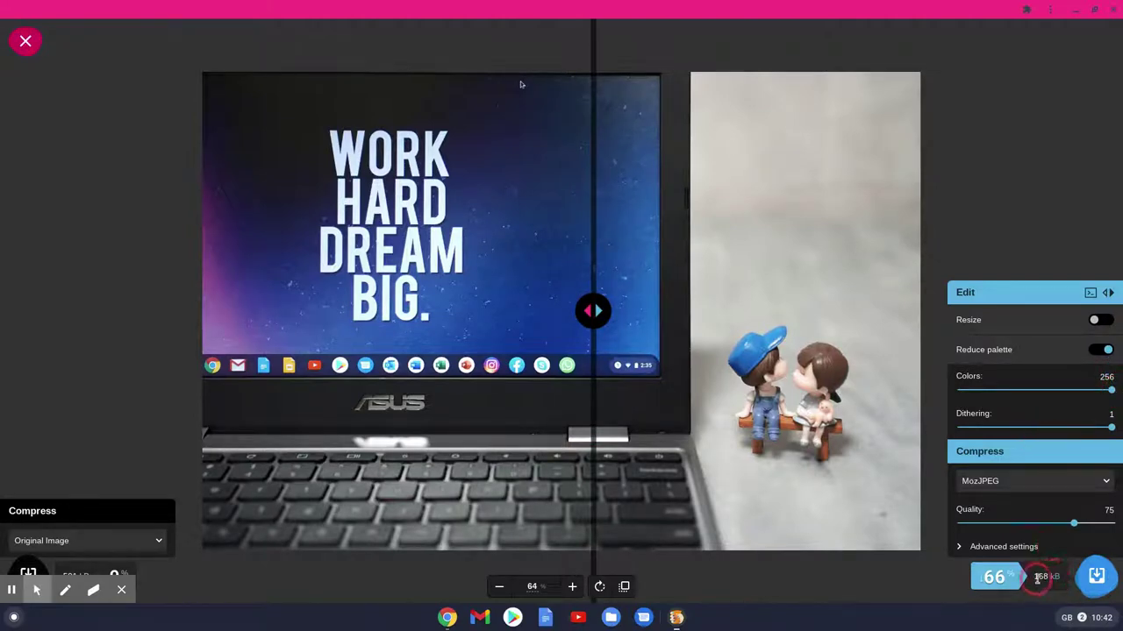
{"action": "left_click", "coordinate": [695, 325]}
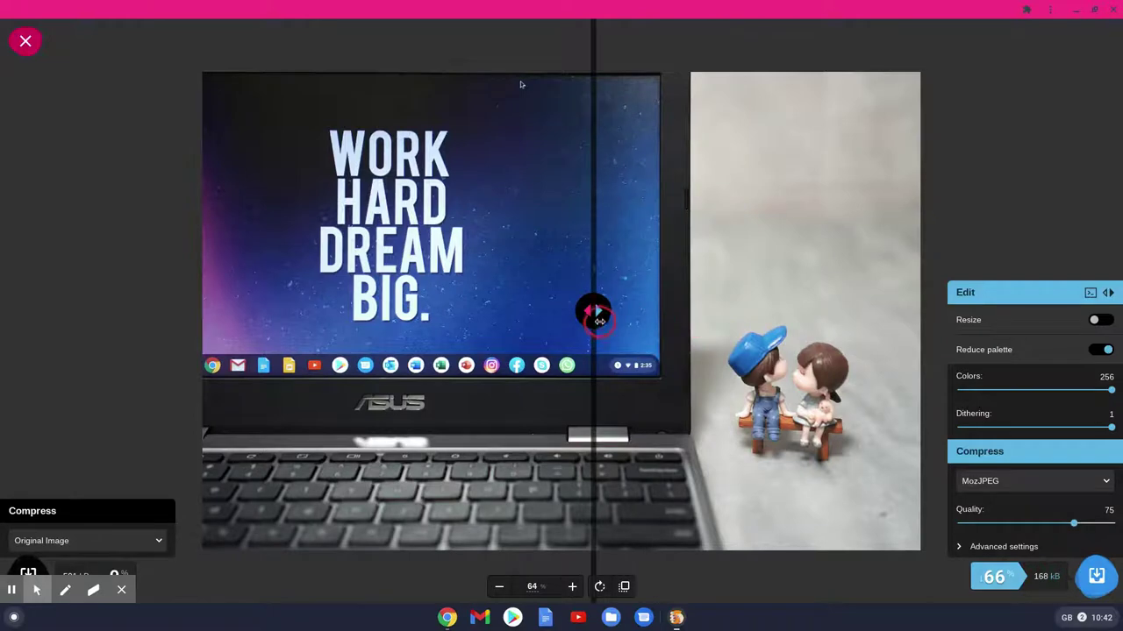
{"action": "left_click_drag", "start_coordinate": [593, 312], "coordinate": [496, 310]}
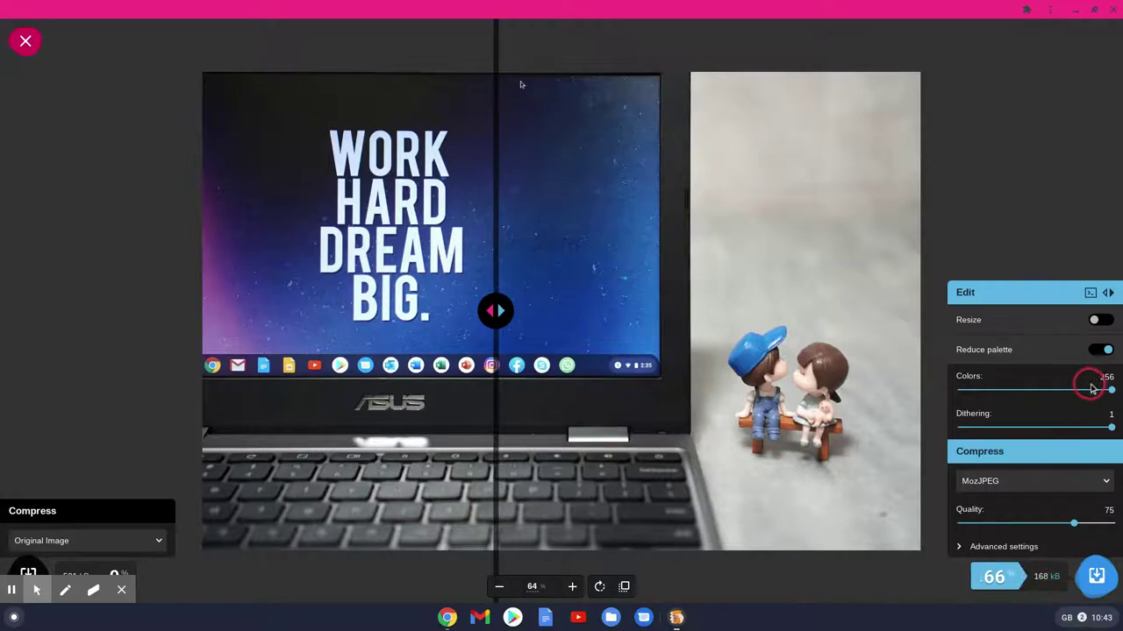
Try a 62-color palette against the original image and return the palette to 256 colors.
{"action": "left_click_drag", "start_coordinate": [1112, 395], "coordinate": [997, 396]}
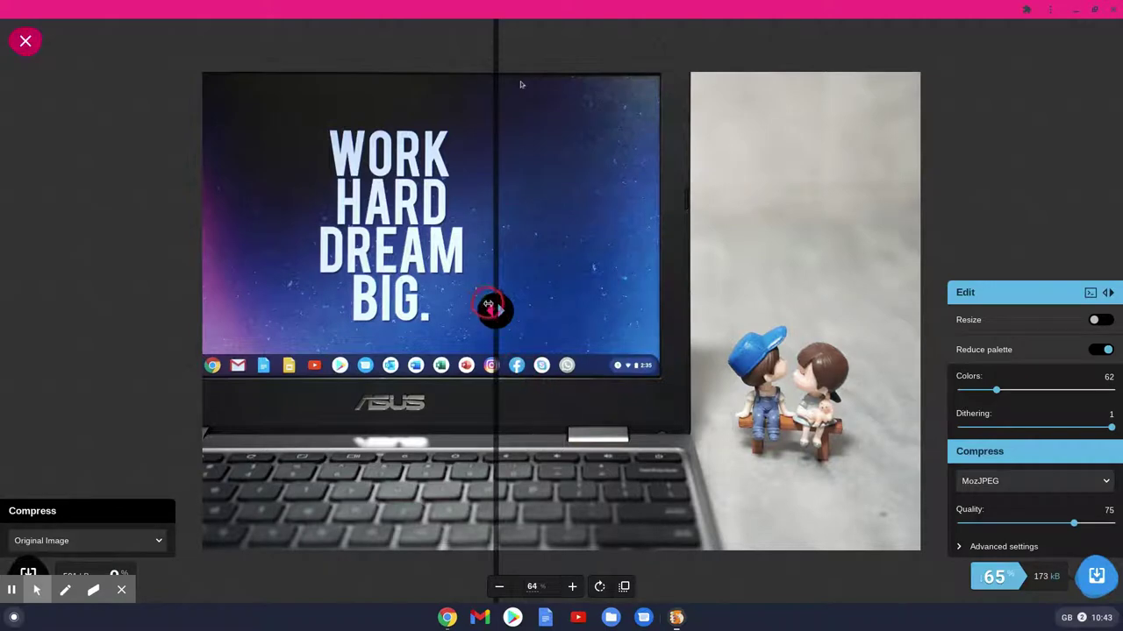
{"action": "left_click_drag", "start_coordinate": [488, 305], "coordinate": [891, 335]}
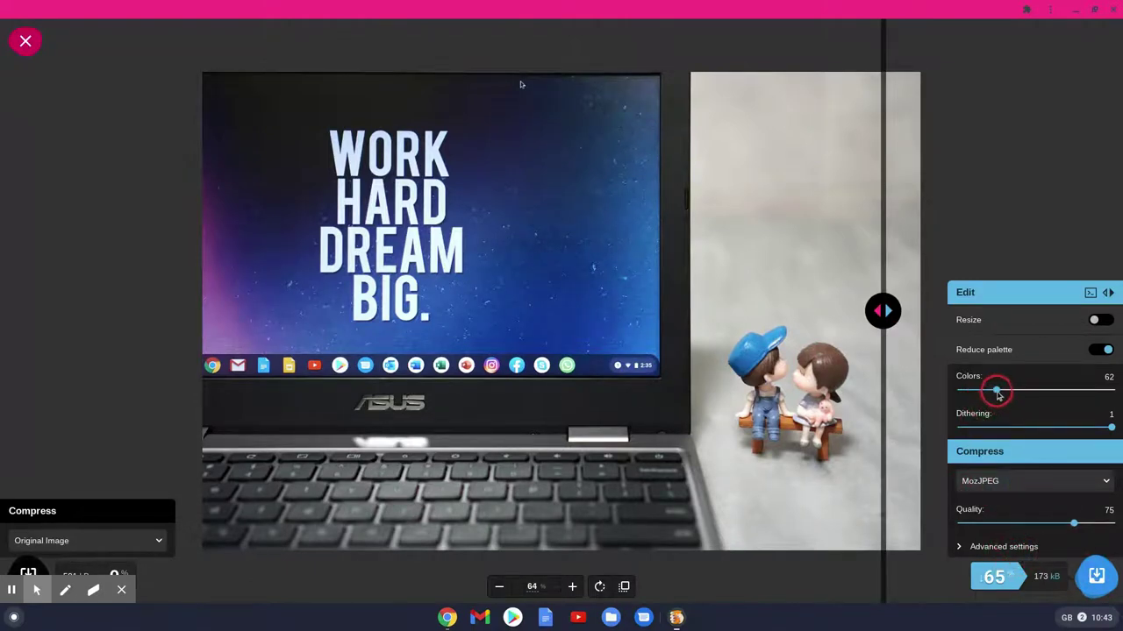
{"action": "left_click_drag", "start_coordinate": [998, 391], "coordinate": [1114, 391]}
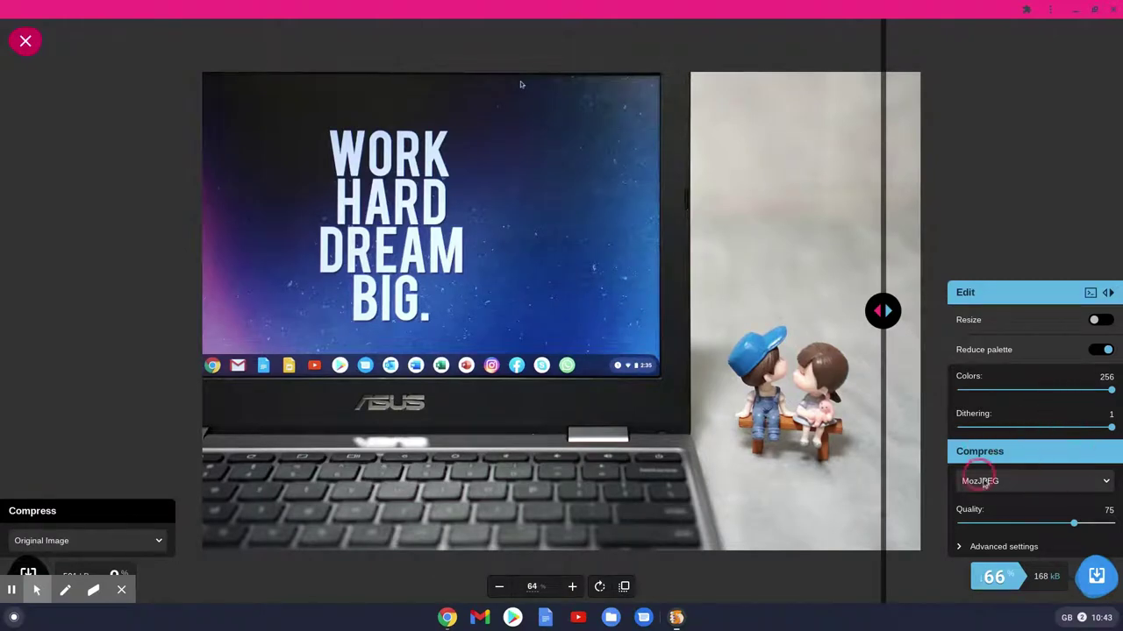
Switch the compressed side's format to Original Image and move the divider slightly further past the figurines.
{"action": "left_click", "coordinate": [1106, 483]}
{"action": "left_click", "coordinate": [1004, 313]}
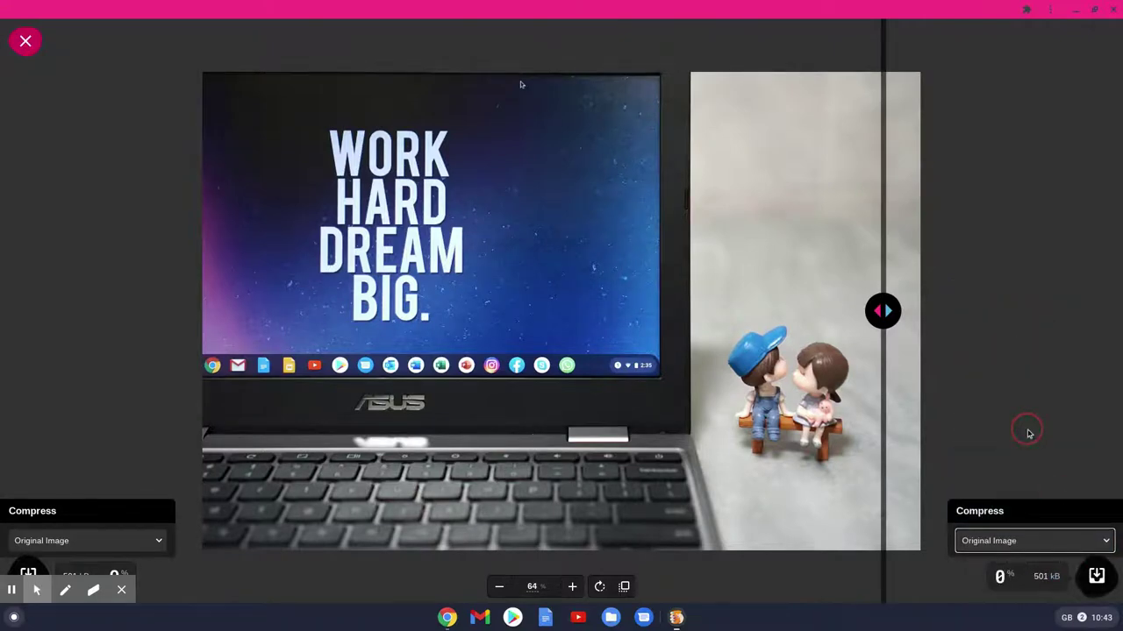
{"action": "left_click_drag", "start_coordinate": [882, 311], "coordinate": [901, 353]}
Switch the compression format to Browser JPEG and compare it with the original over the figurines.
{"action": "left_click", "coordinate": [1093, 538]}
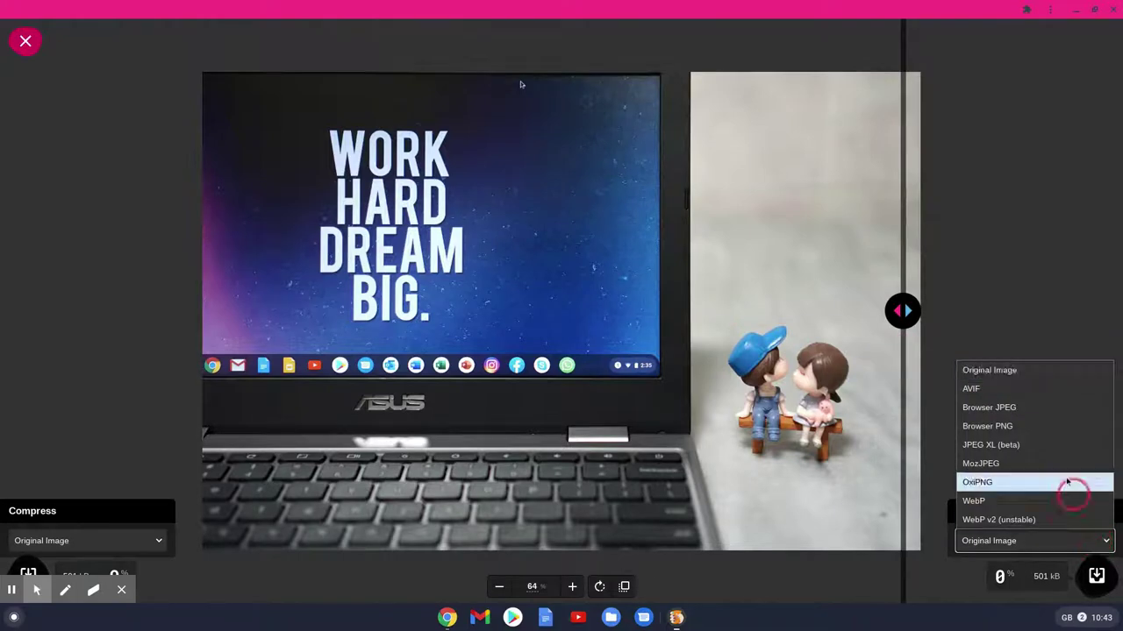
{"action": "left_click", "coordinate": [1010, 407]}
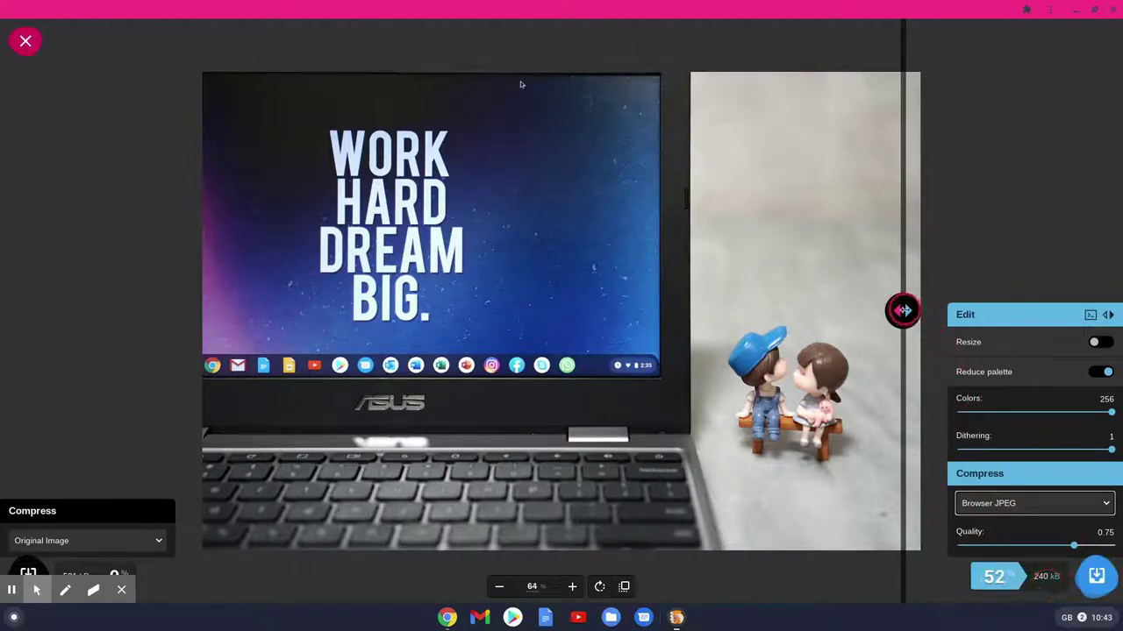
{"action": "left_click_drag", "start_coordinate": [903, 309], "coordinate": [721, 312]}
{"action": "left_click", "coordinate": [912, 456]}
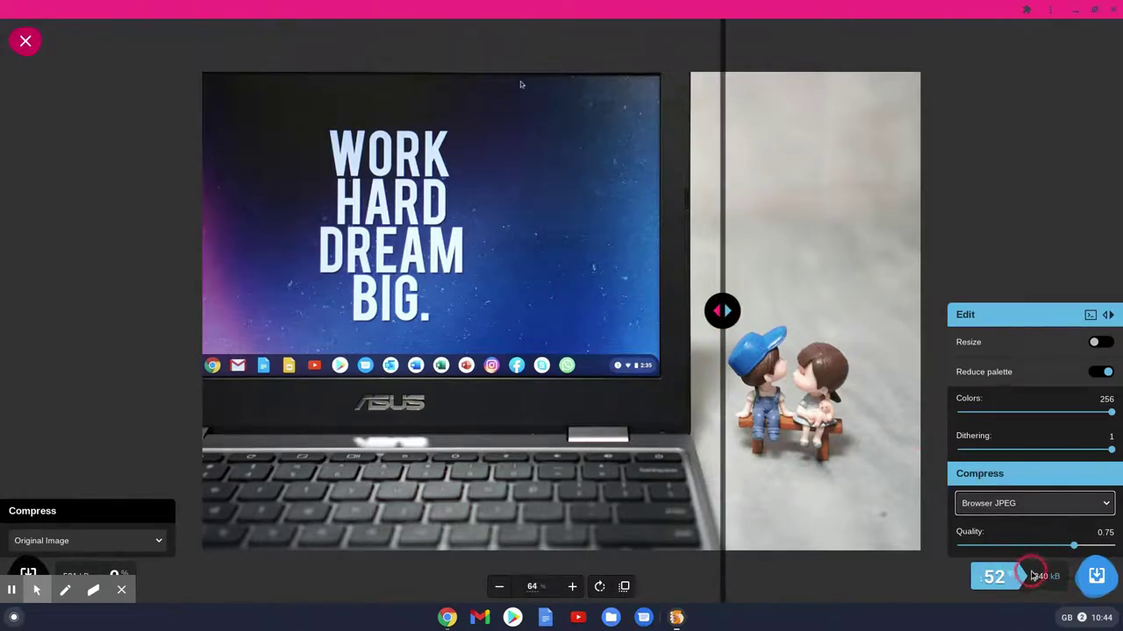
Set the compression format back to MozJPEG and sweep the divider across the laptop to compare with the original.
{"action": "left_click", "coordinate": [1018, 514]}
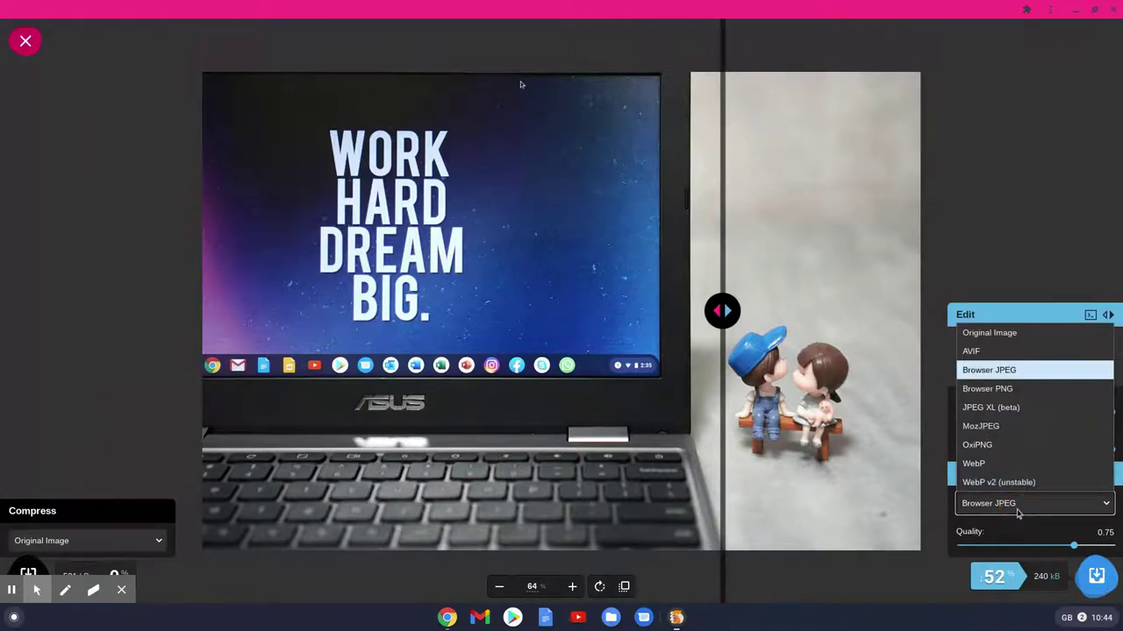
{"action": "left_click", "coordinate": [1002, 427]}
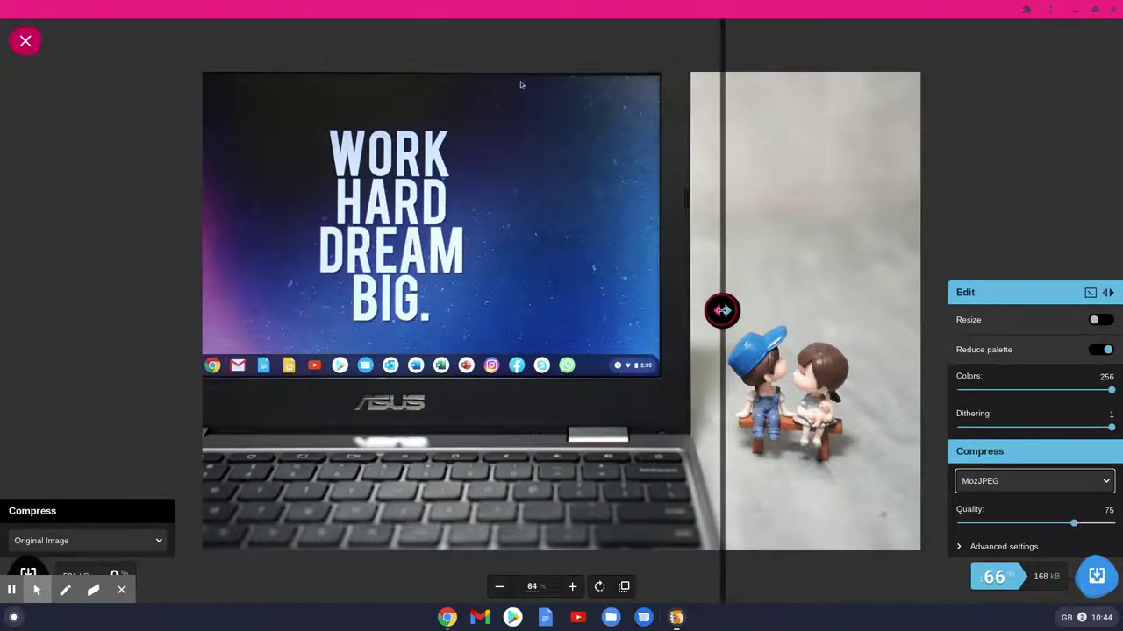
{"action": "left_click_drag", "start_coordinate": [721, 311], "coordinate": [199, 323]}
{"action": "left_click_drag", "start_coordinate": [209, 377], "coordinate": [667, 311]}
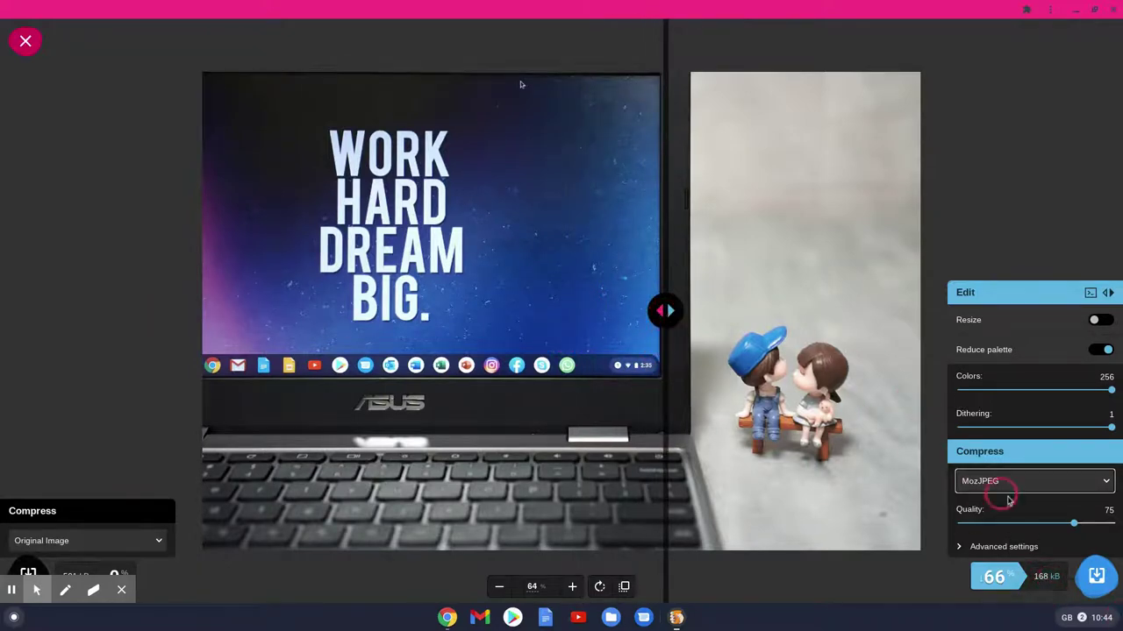
Set the MozJPEG quality to 60 and compare with the original by sweeping the divider across the whole laptop.
{"action": "left_click_drag", "start_coordinate": [1076, 527], "coordinate": [1051, 523]}
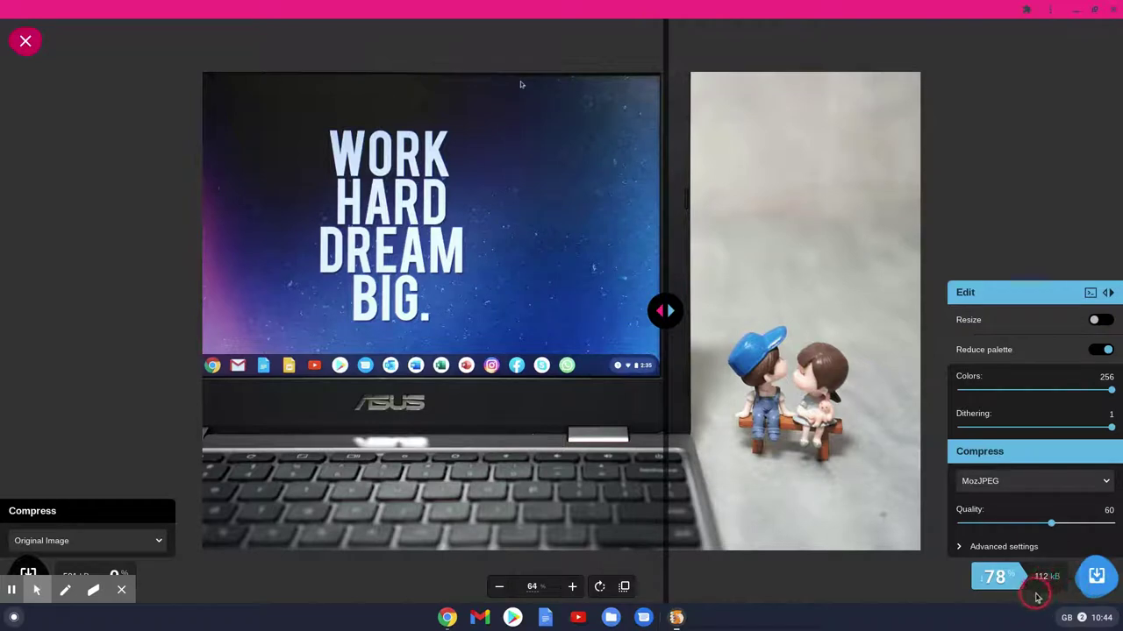
{"action": "left_click_drag", "start_coordinate": [665, 309], "coordinate": [190, 351]}
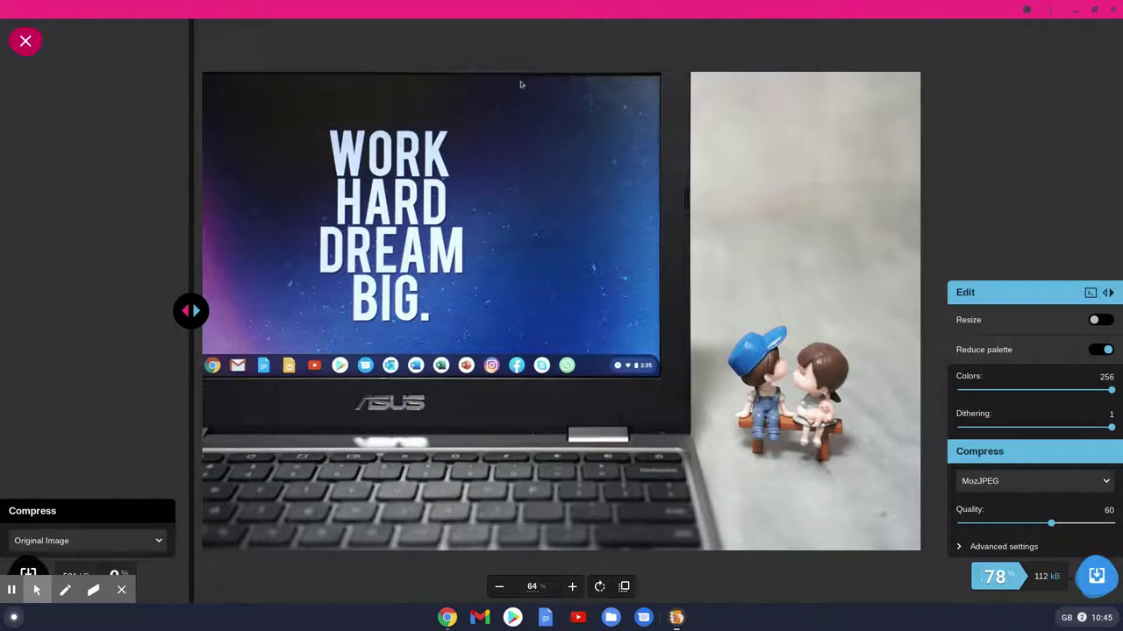
{"action": "left_click_drag", "start_coordinate": [191, 351], "coordinate": [766, 308]}
{"action": "left_click", "coordinate": [1039, 588]}
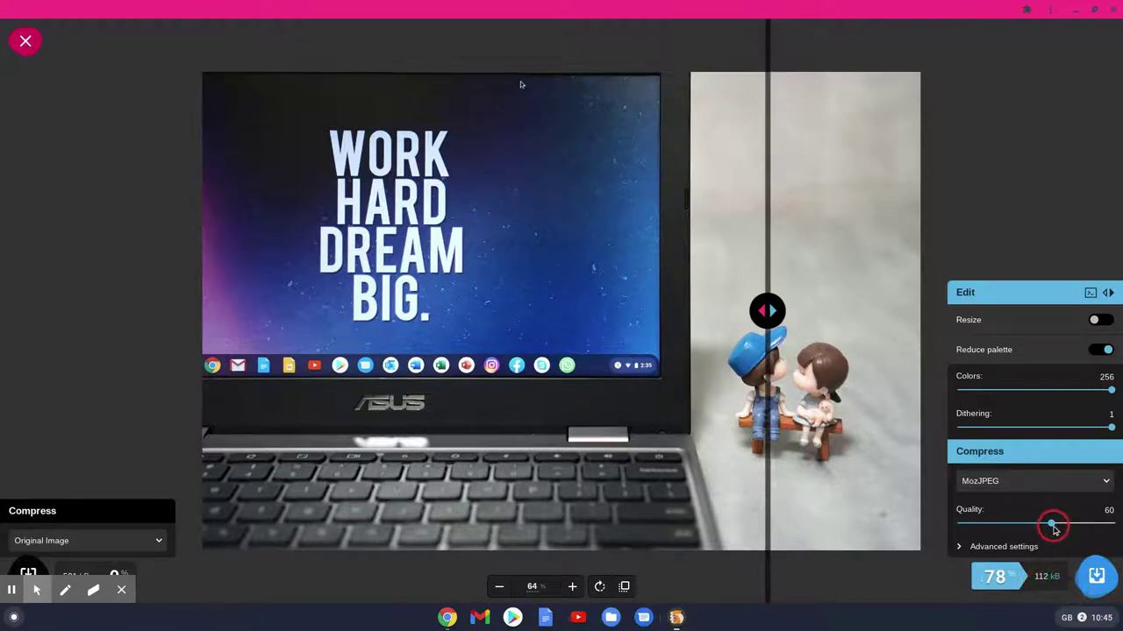
Try MozJPEG quality 30 against the original across the laptop and figurines, and return the quality to 75.
{"action": "left_click_drag", "start_coordinate": [1055, 527], "coordinate": [1006, 522]}
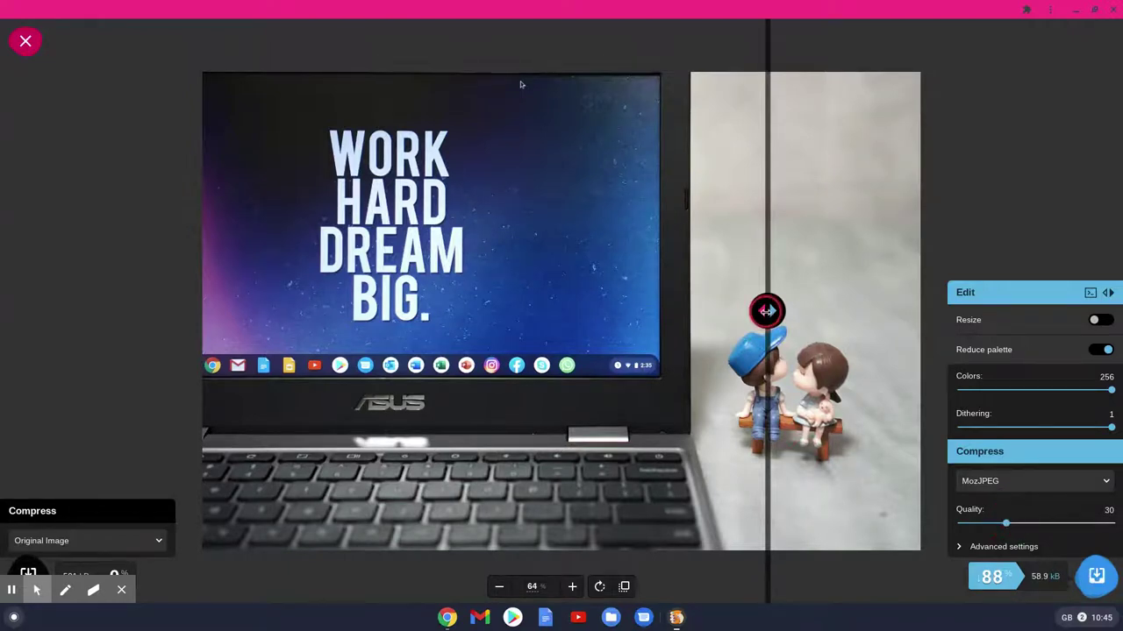
{"action": "left_click_drag", "start_coordinate": [767, 310], "coordinate": [279, 309]}
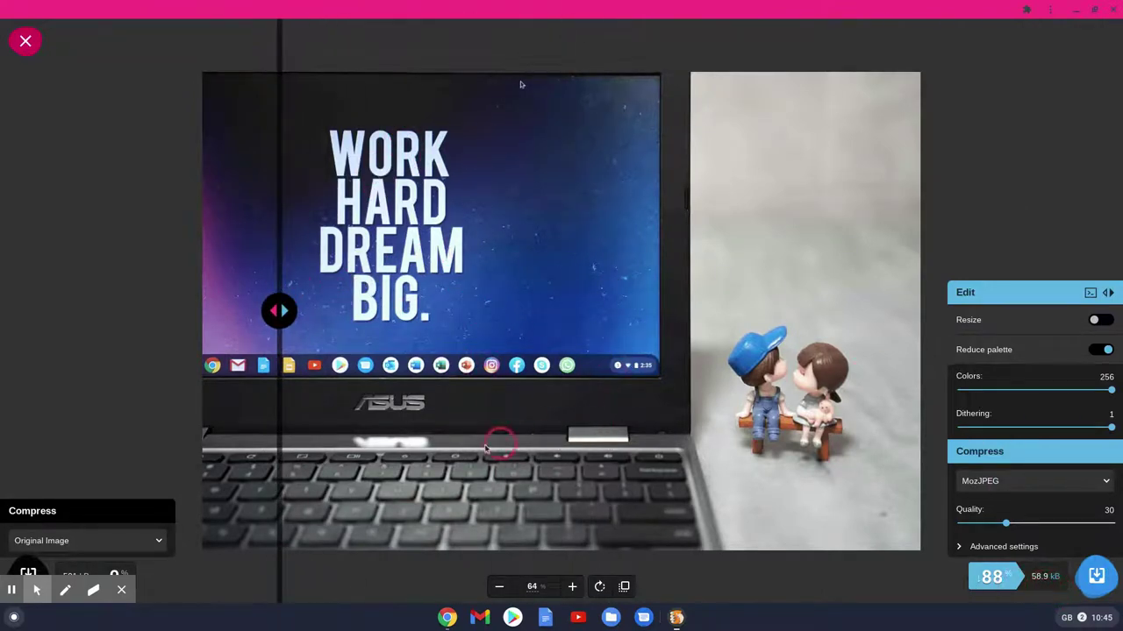
{"action": "left_click_drag", "start_coordinate": [279, 311], "coordinate": [891, 251]}
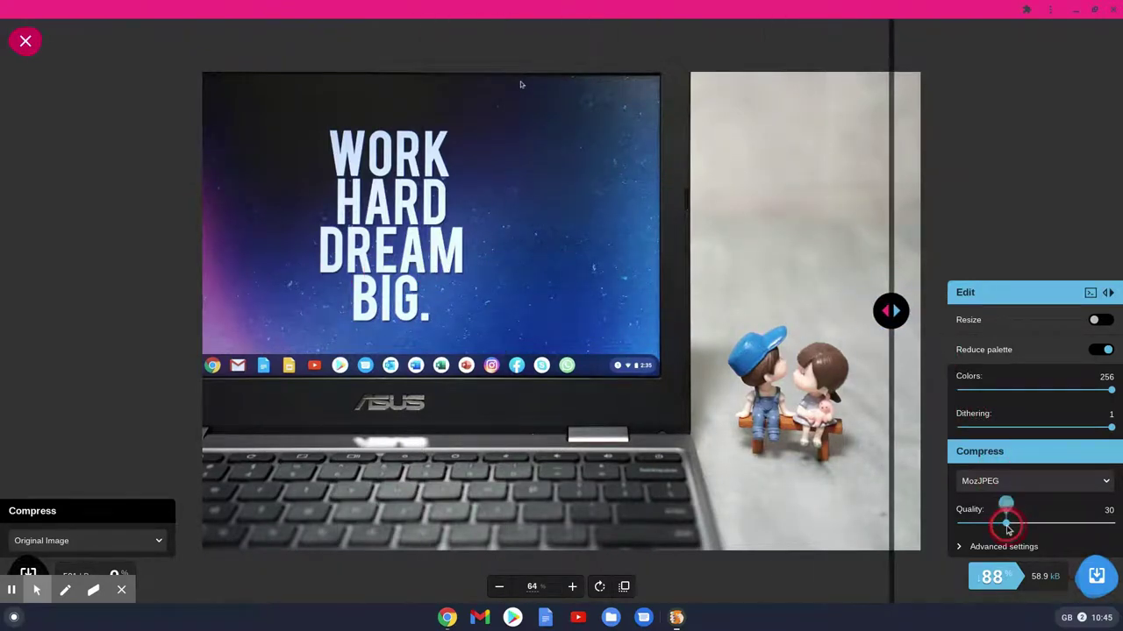
{"action": "left_click_drag", "start_coordinate": [1007, 526], "coordinate": [1073, 527]}
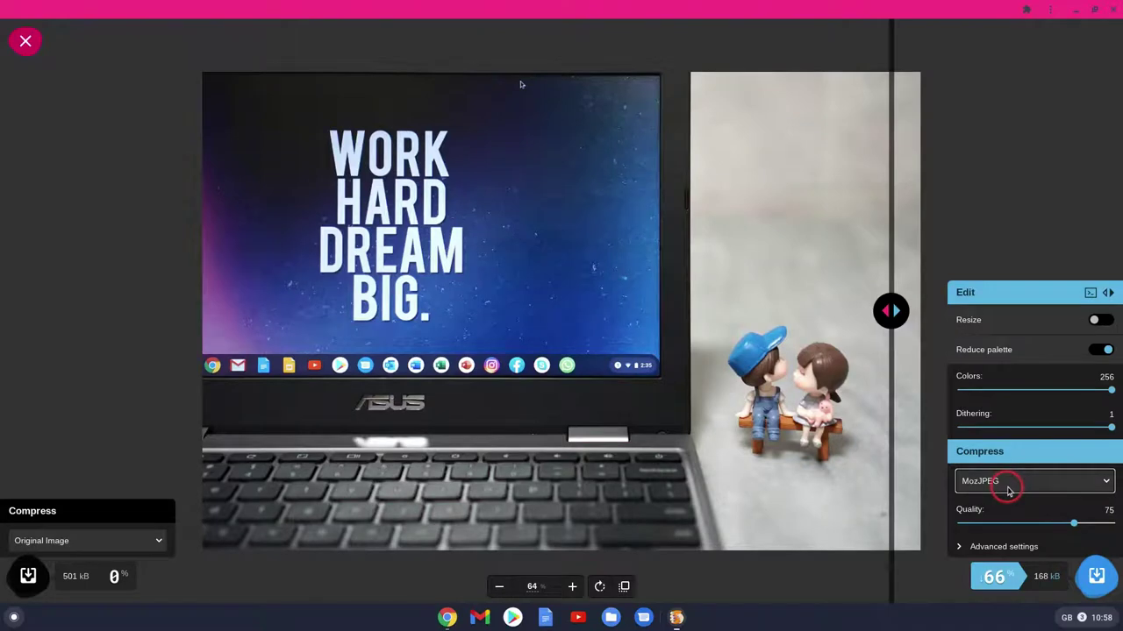
Try the Browser PNG compression format and return to MozJPEG.
{"action": "left_click", "coordinate": [1010, 484]}
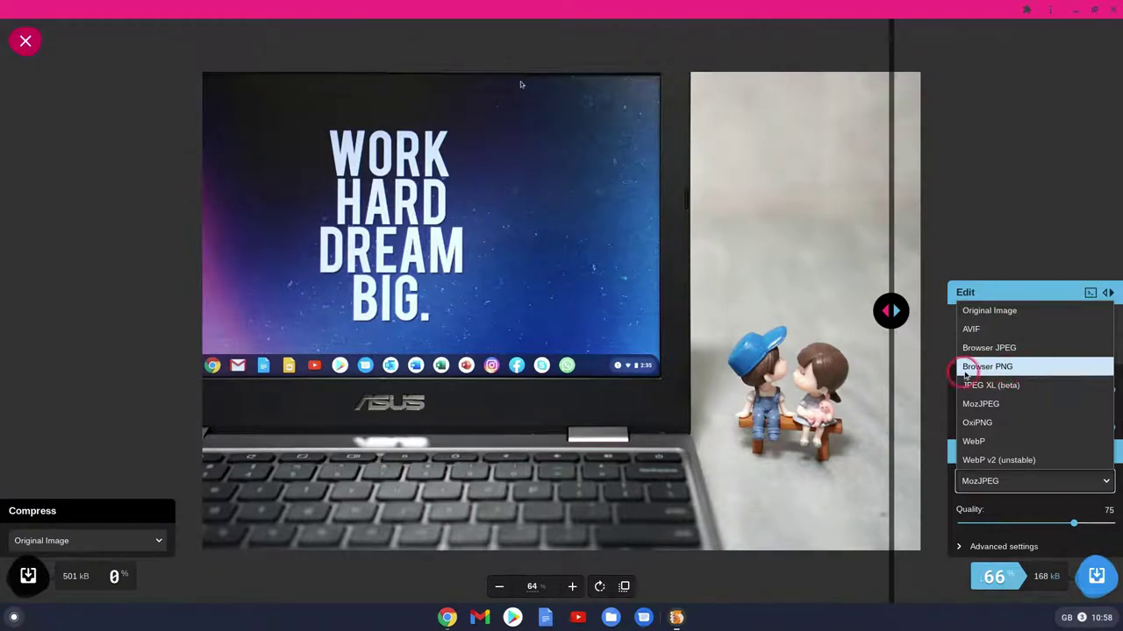
{"action": "left_click", "coordinate": [1020, 367]}
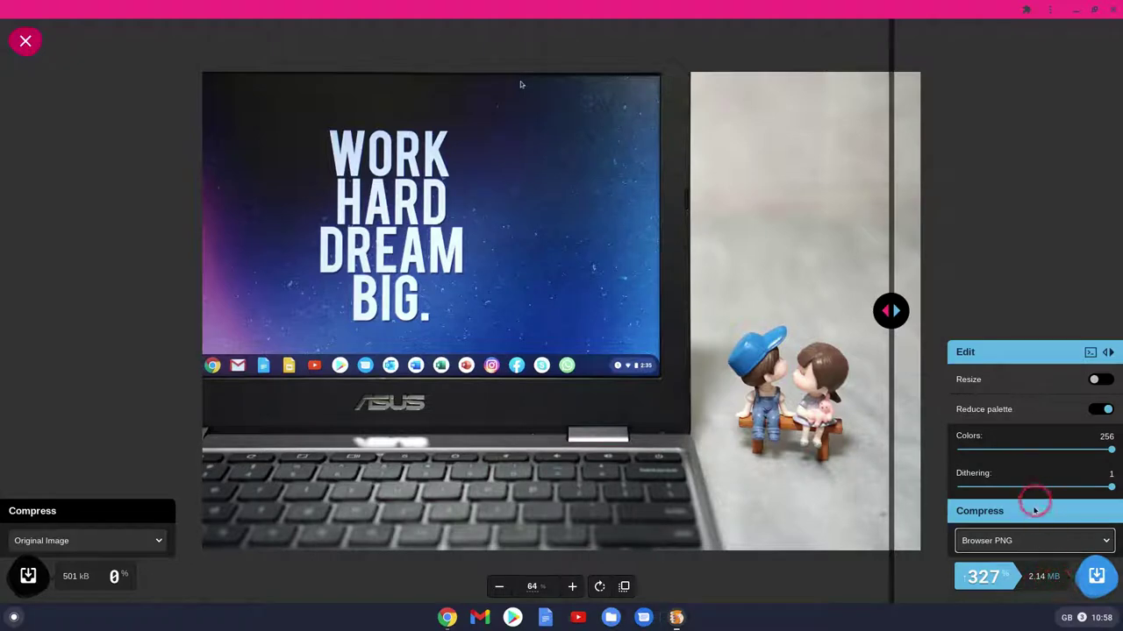
{"action": "left_click", "coordinate": [1036, 542]}
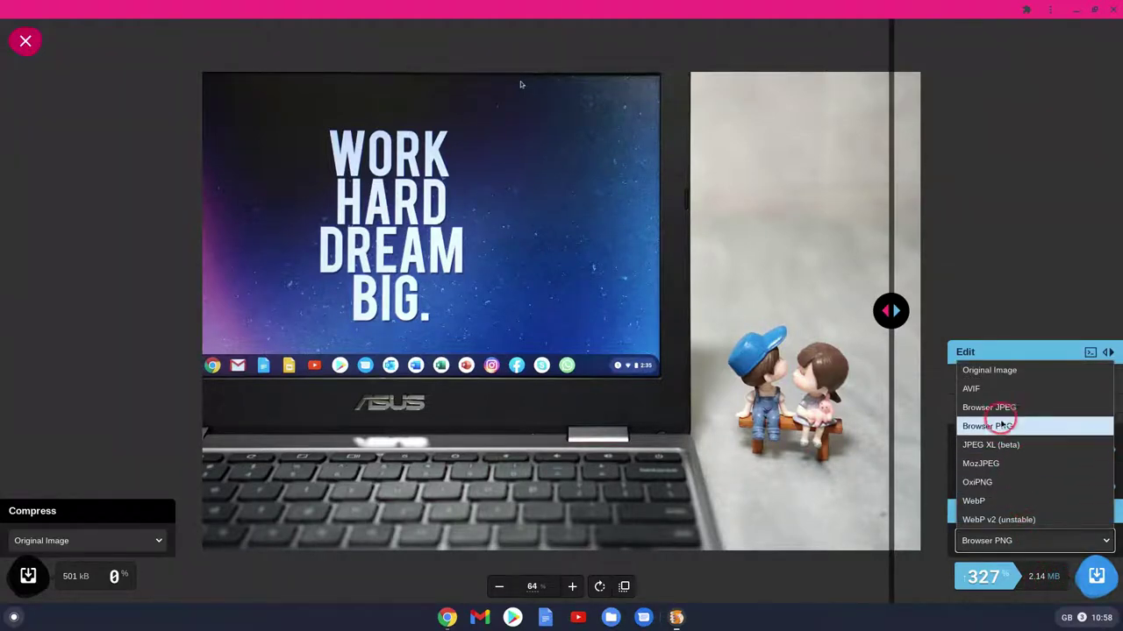
{"action": "left_click", "coordinate": [1002, 463]}
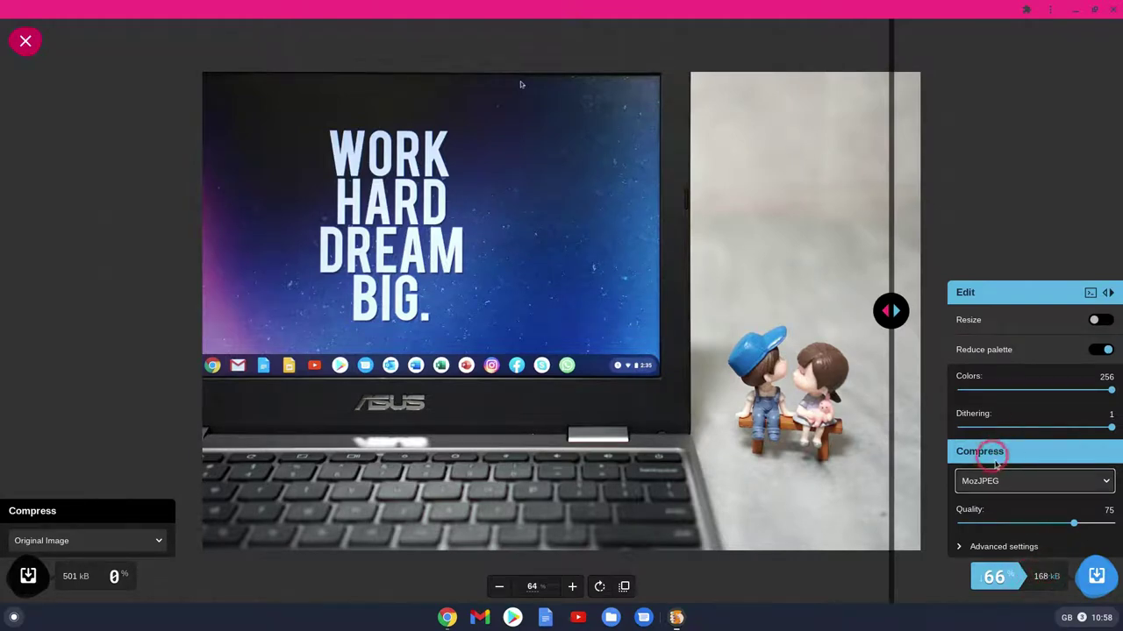
Choose Browser PNG as the compression format and compare it with the original by moving the divider toward the figurines.
{"action": "left_click", "coordinate": [1007, 483]}
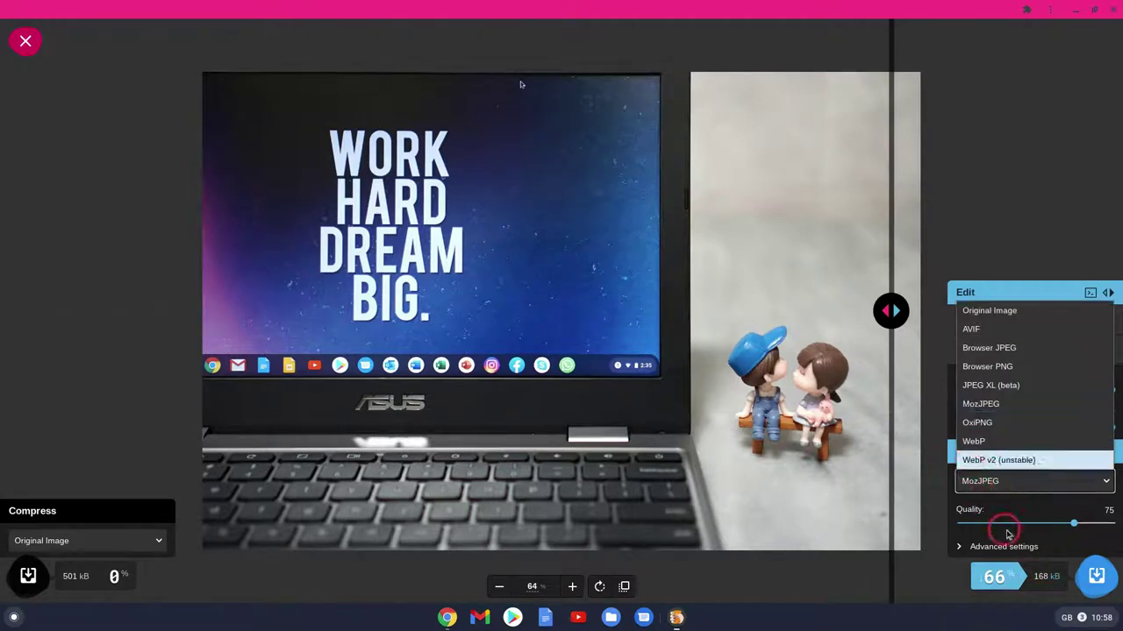
{"action": "left_click", "coordinate": [997, 367]}
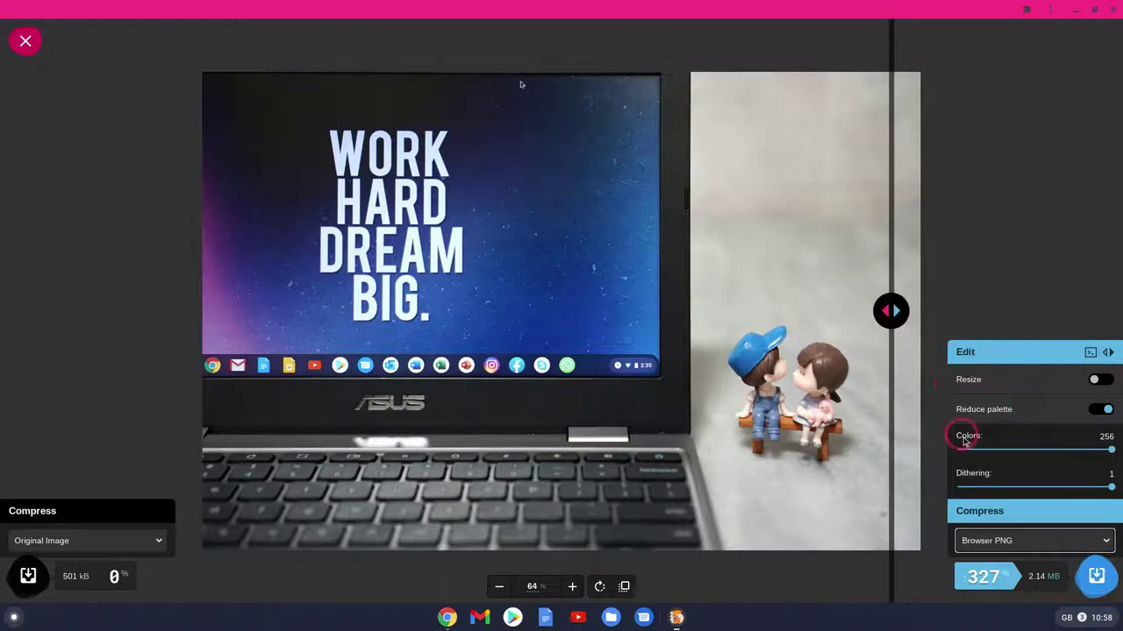
{"action": "left_click_drag", "start_coordinate": [891, 310], "coordinate": [862, 310]}
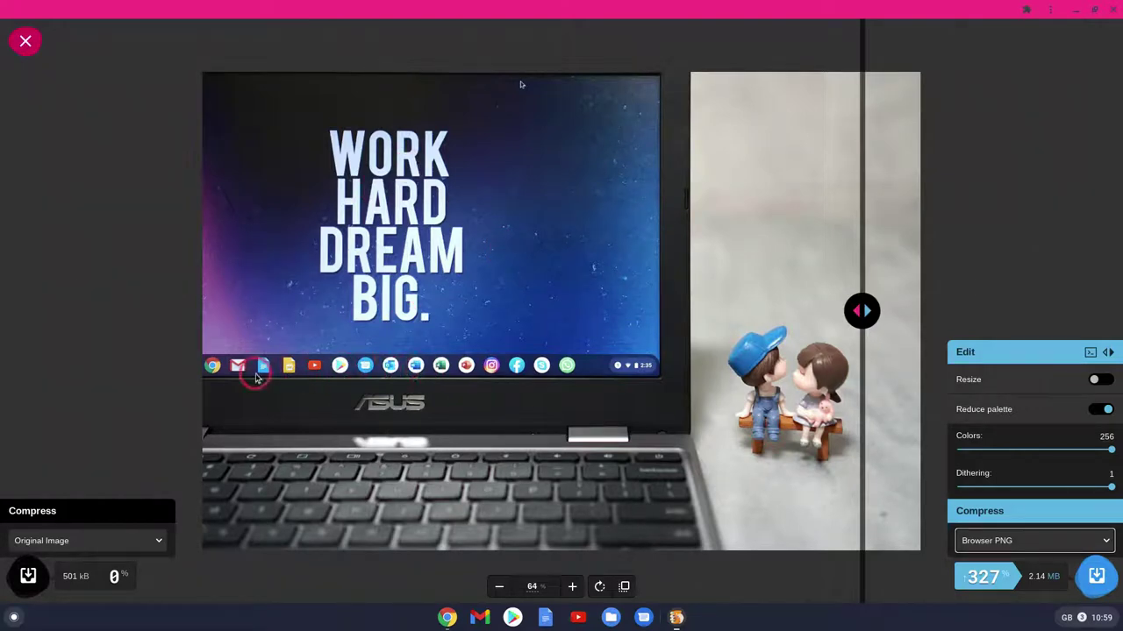
Try the WebP compression format and compare it with the original by moving the divider onto the figurines.
{"action": "left_click", "coordinate": [1021, 544]}
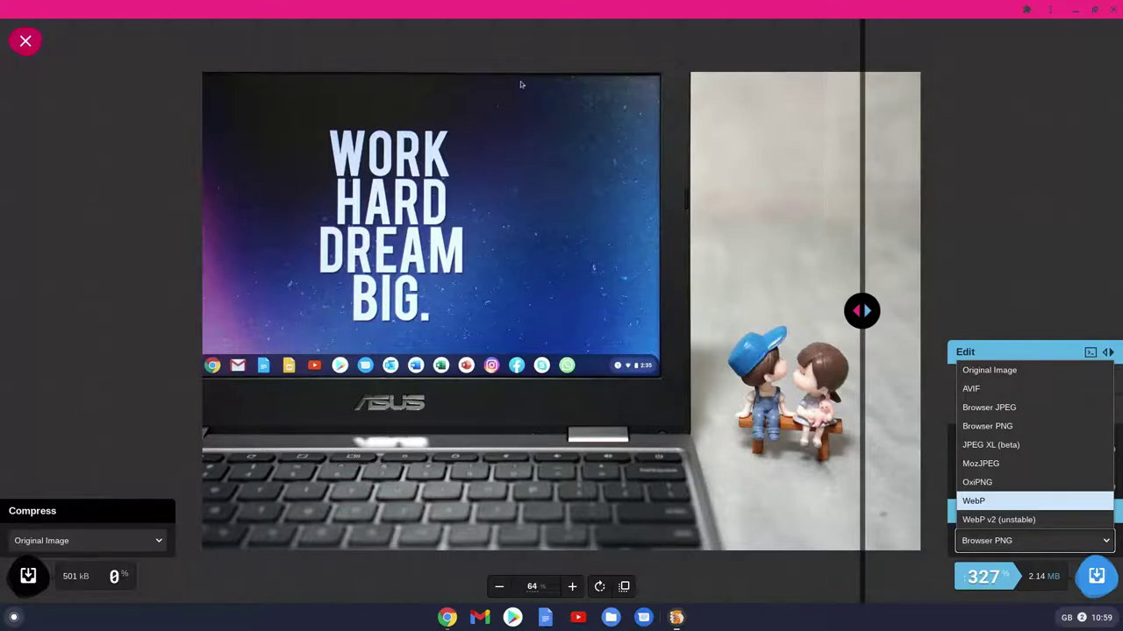
{"action": "left_click", "coordinate": [999, 506]}
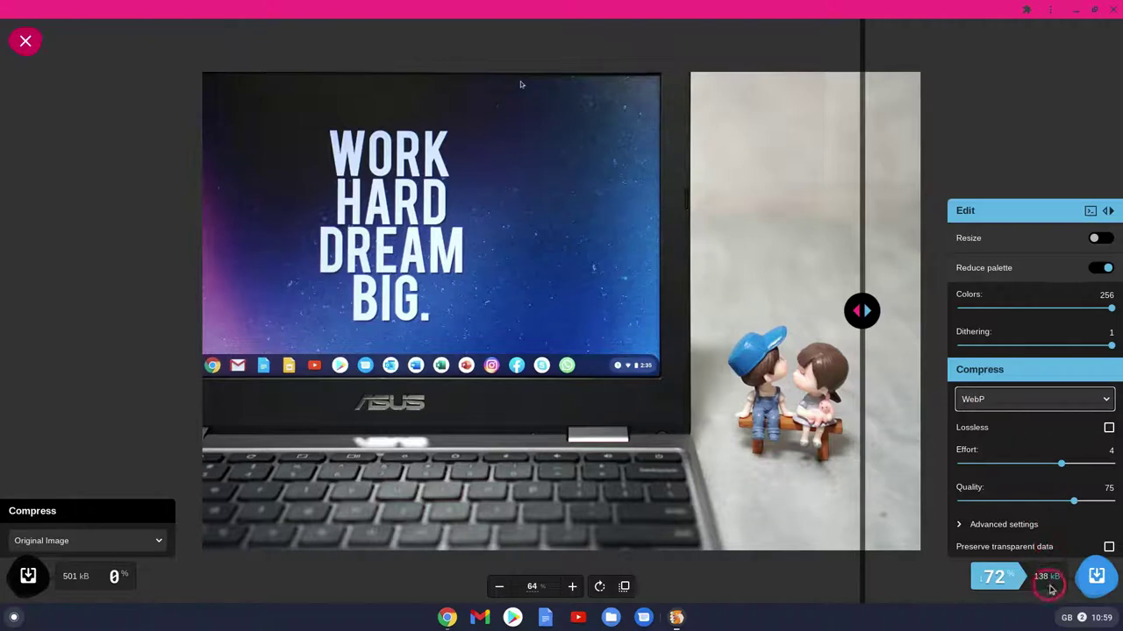
{"action": "left_click_drag", "start_coordinate": [862, 310], "coordinate": [780, 309]}
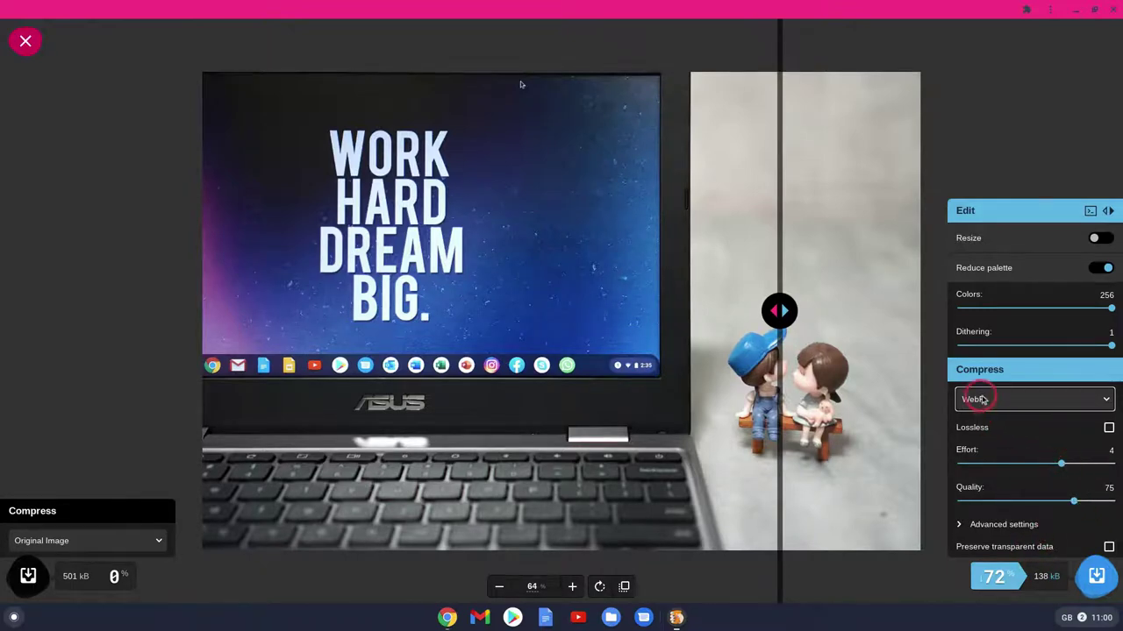
Switch the format back to Browser PNG, reduce the palette to 48 colors, and compare with the original across the figurines.
{"action": "left_click", "coordinate": [989, 401]}
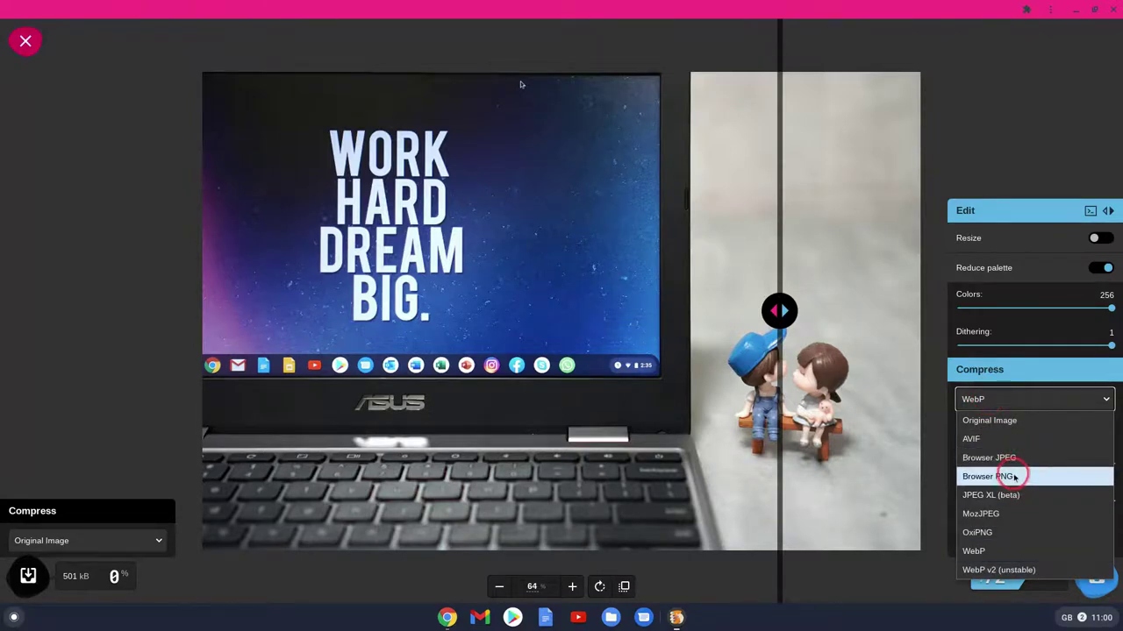
{"action": "left_click", "coordinate": [1014, 477]}
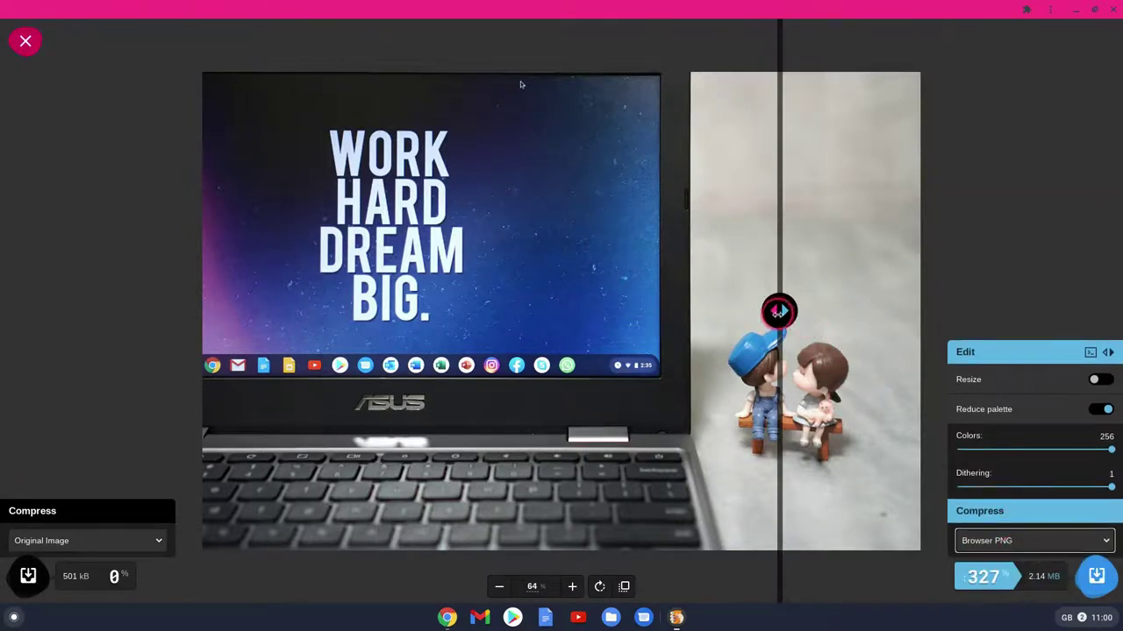
{"action": "left_click_drag", "start_coordinate": [779, 311], "coordinate": [726, 316]}
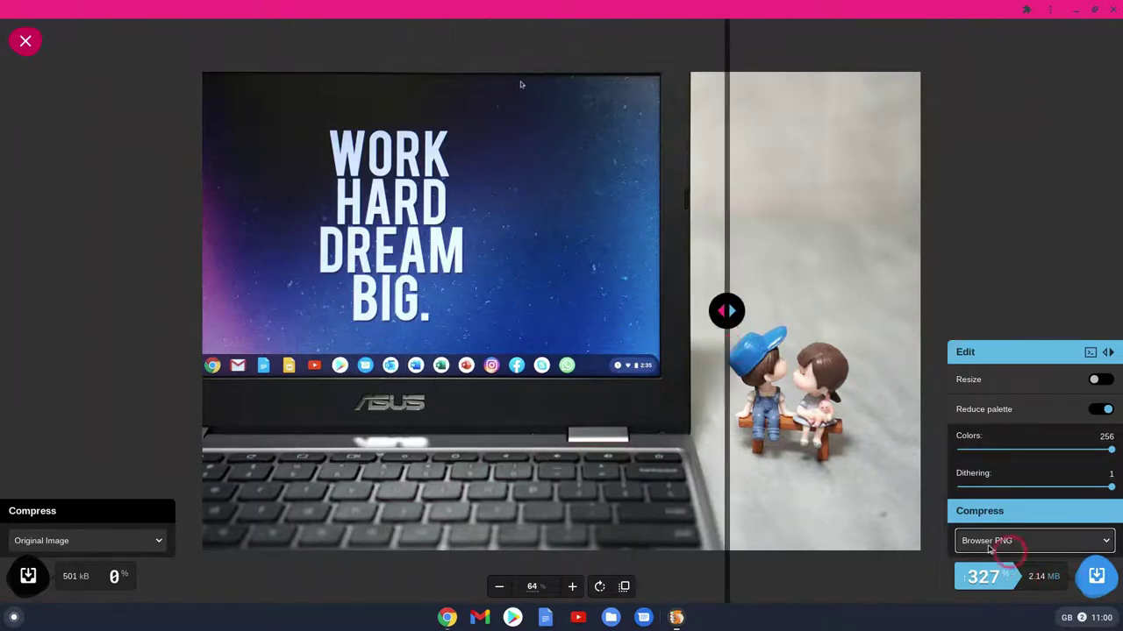
{"action": "left_click_drag", "start_coordinate": [1112, 450], "coordinate": [987, 449]}
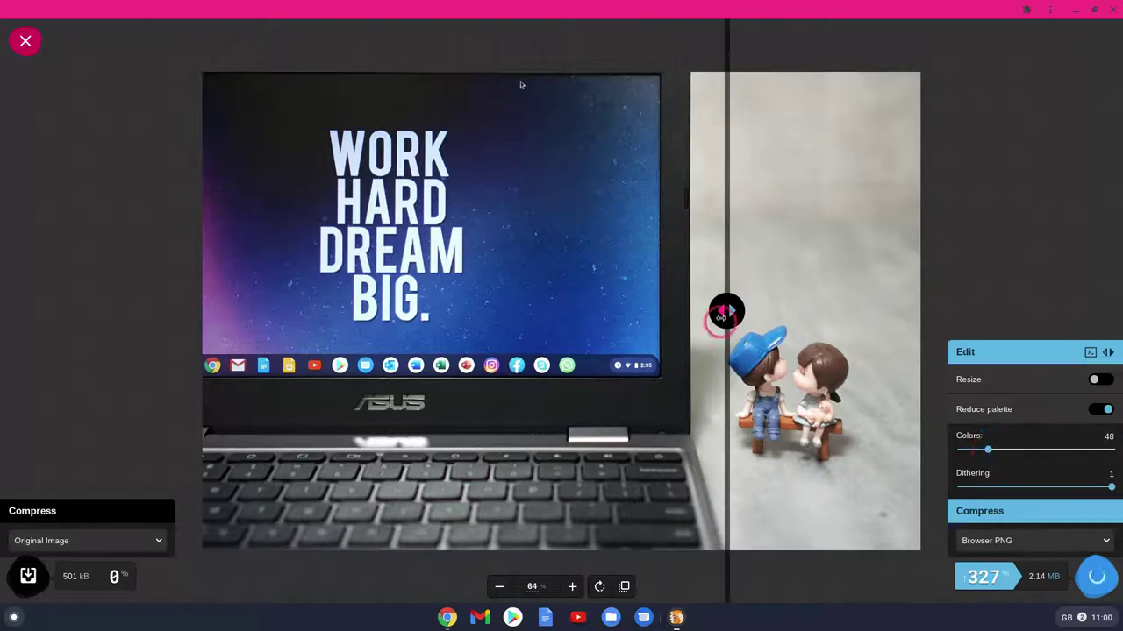
{"action": "left_click_drag", "start_coordinate": [721, 318], "coordinate": [910, 321]}
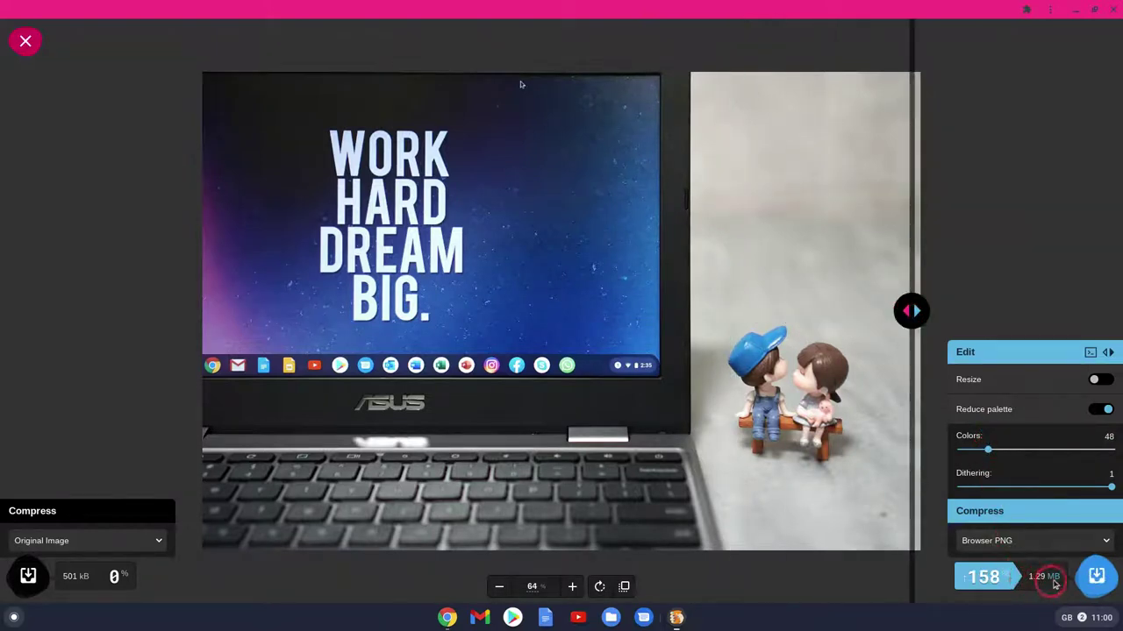
{"action": "left_click_drag", "start_coordinate": [913, 311], "coordinate": [885, 312]}
{"action": "left_click", "coordinate": [552, 301]}
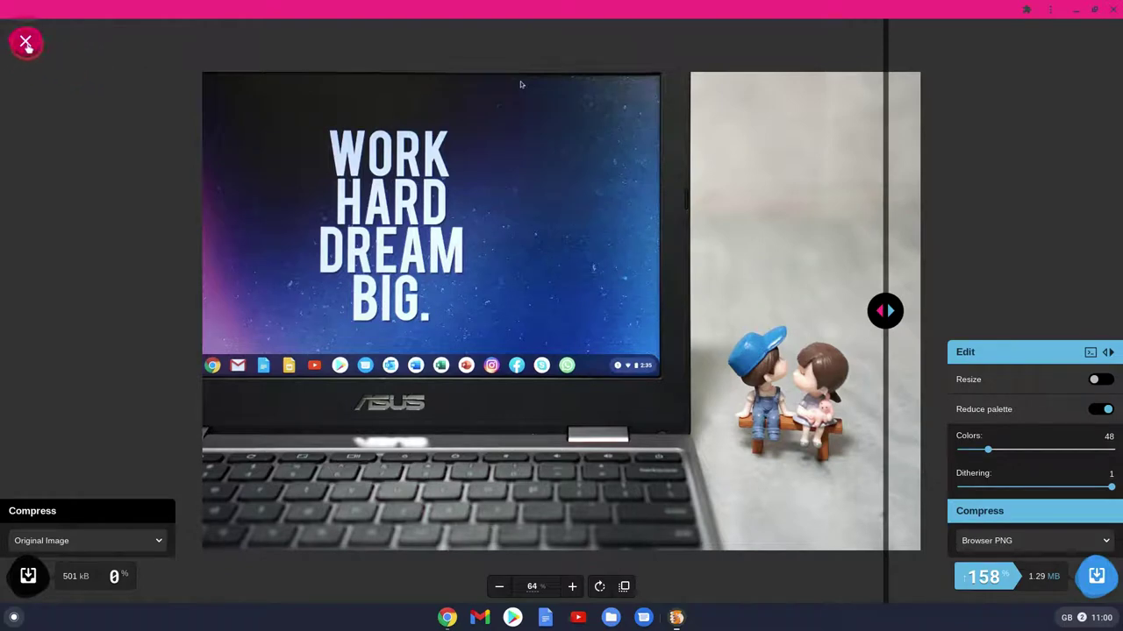
Close the laptop photo and open the how-to-manage-chromebook-notific... PNG from the MP4 Videos folder in Google Drive.
{"action": "left_click", "coordinate": [25, 42]}
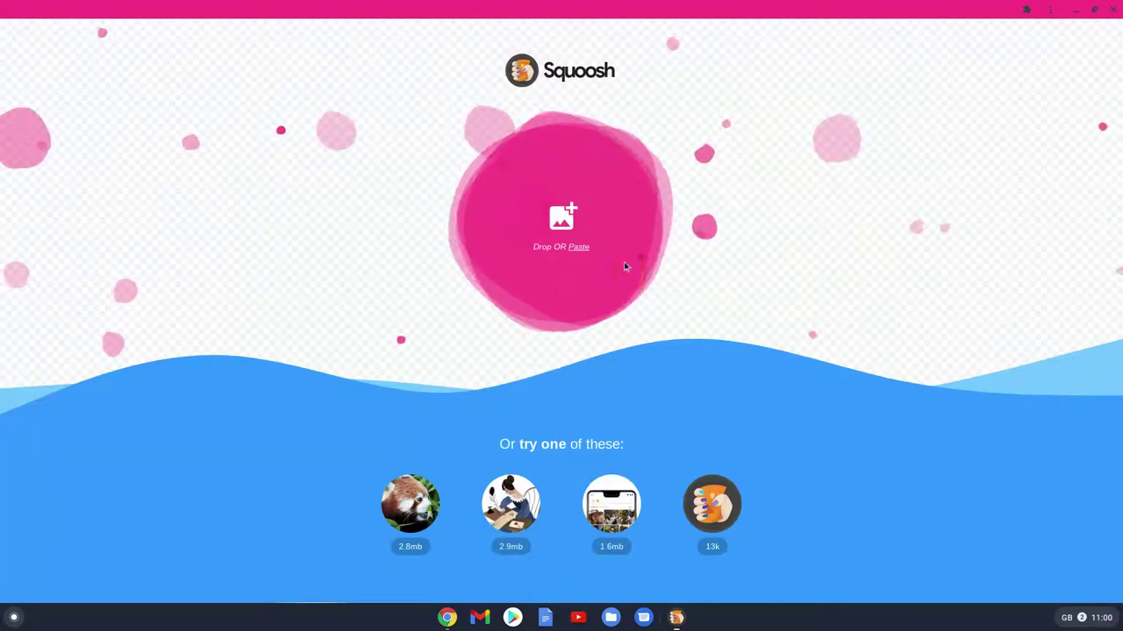
{"action": "left_click", "coordinate": [560, 219]}
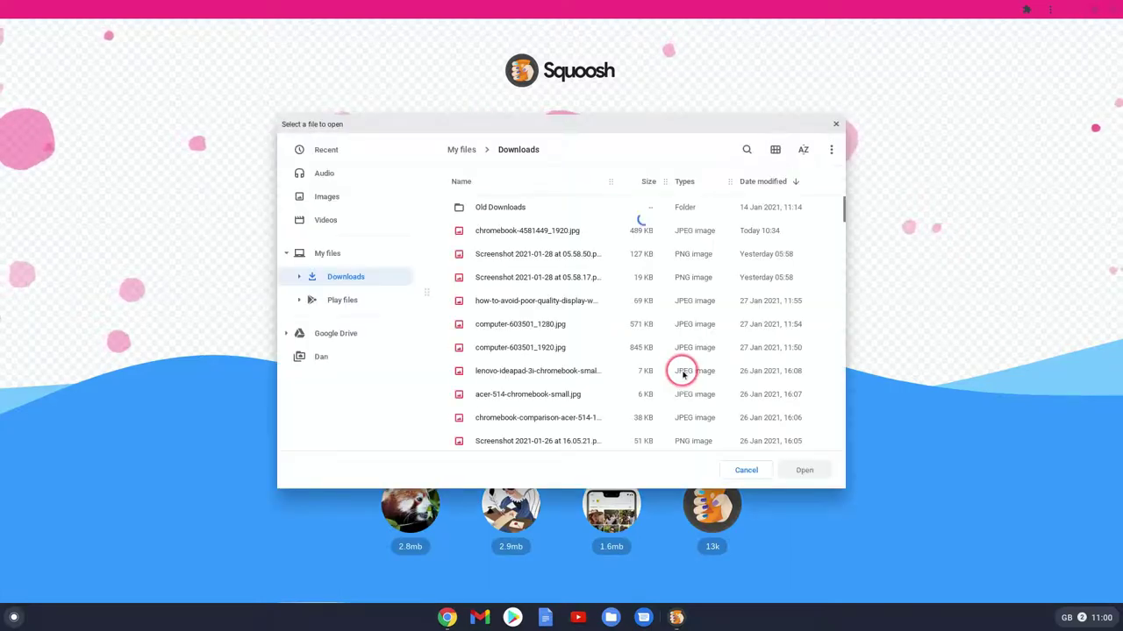
{"action": "scroll", "coordinate": [605, 338], "scroll_direction": "down", "scroll_amount": 2}
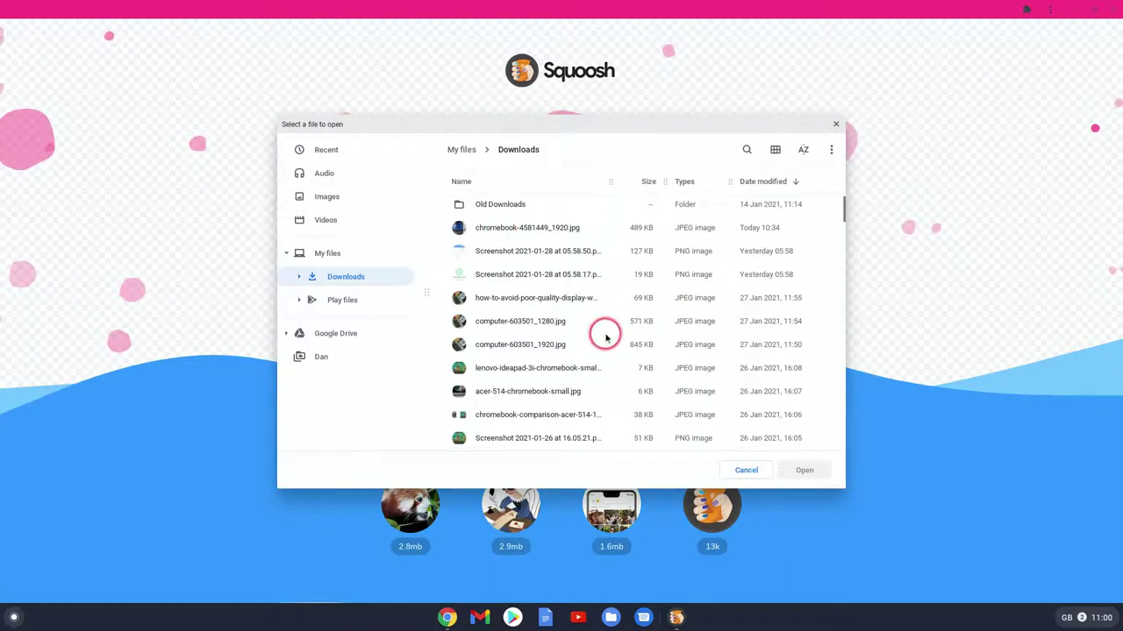
{"action": "scroll", "coordinate": [605, 338], "scroll_direction": "up", "scroll_amount": 2}
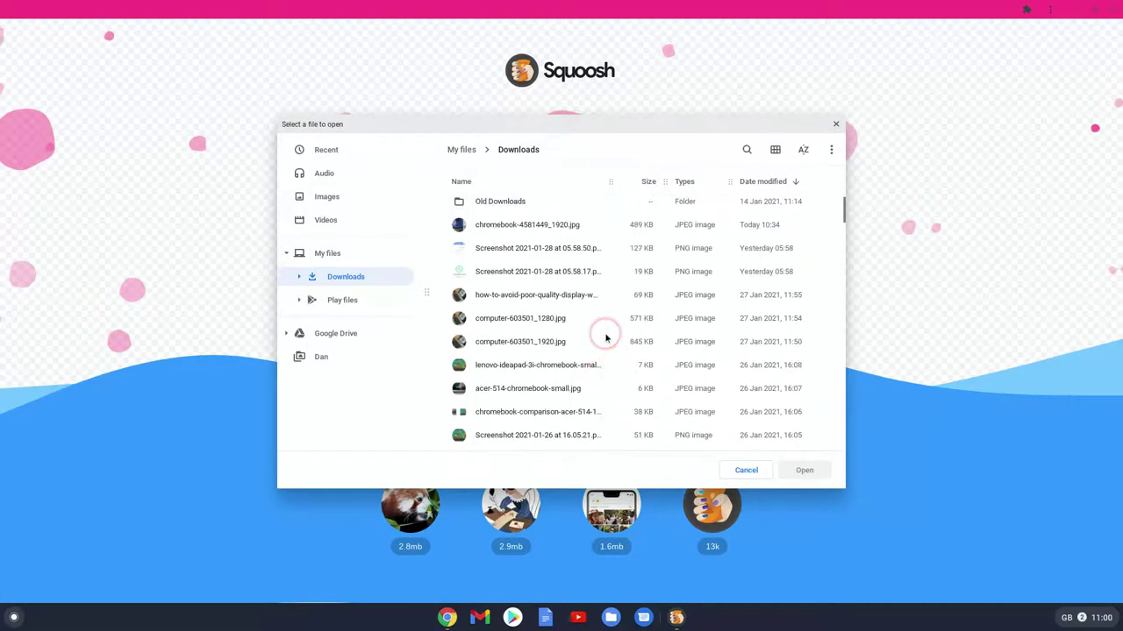
{"action": "left_click", "coordinate": [336, 333]}
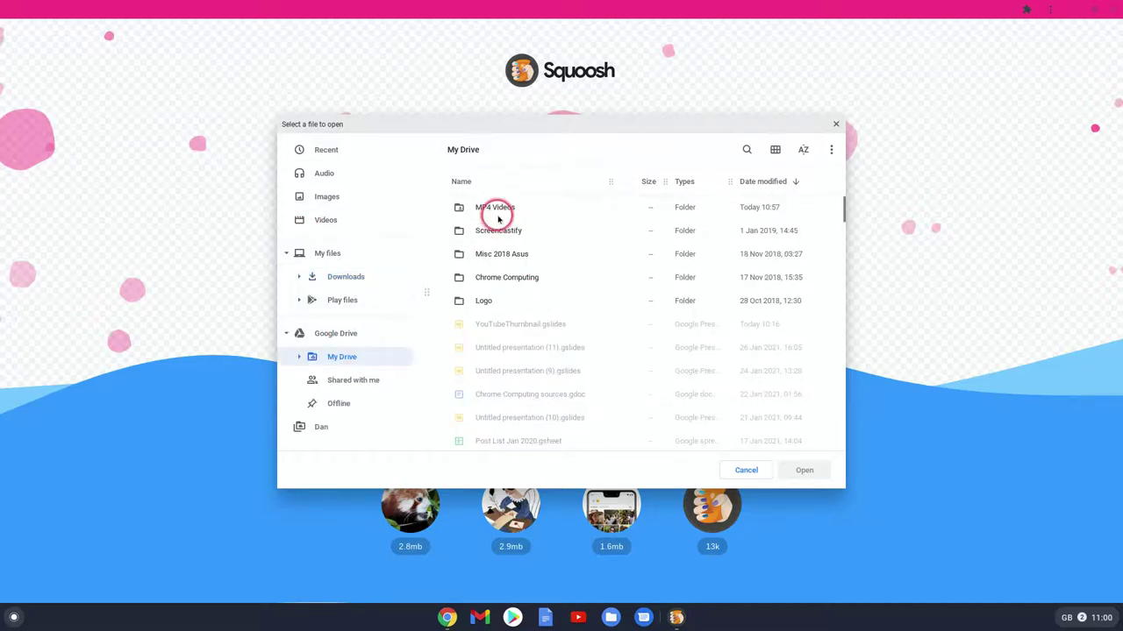
{"action": "double_click", "coordinate": [498, 213]}
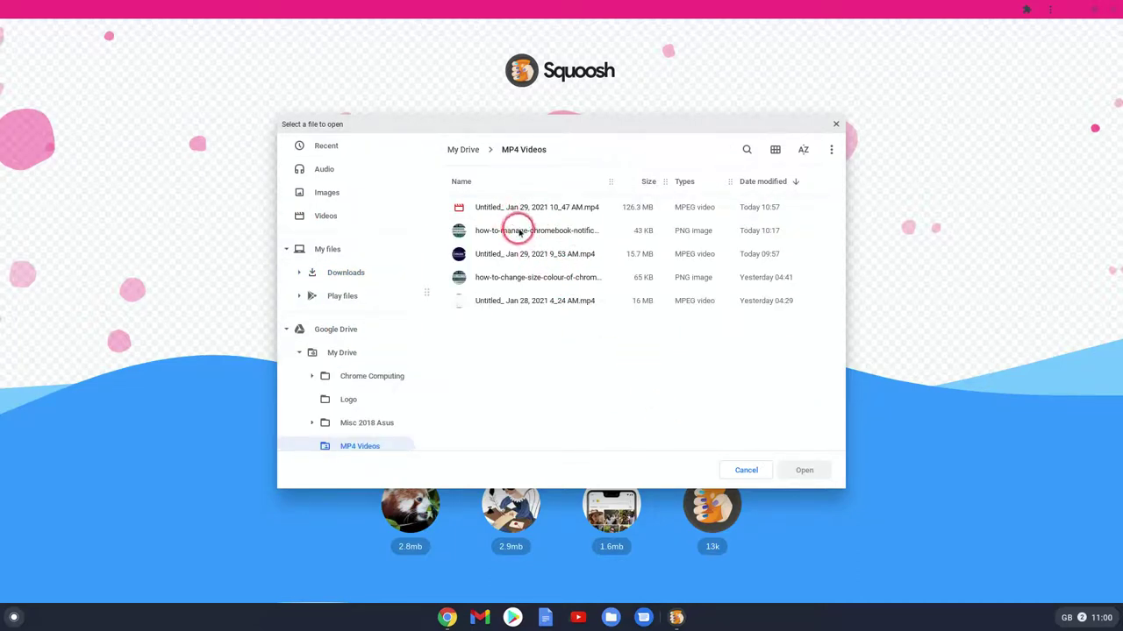
{"action": "double_click", "coordinate": [521, 233]}
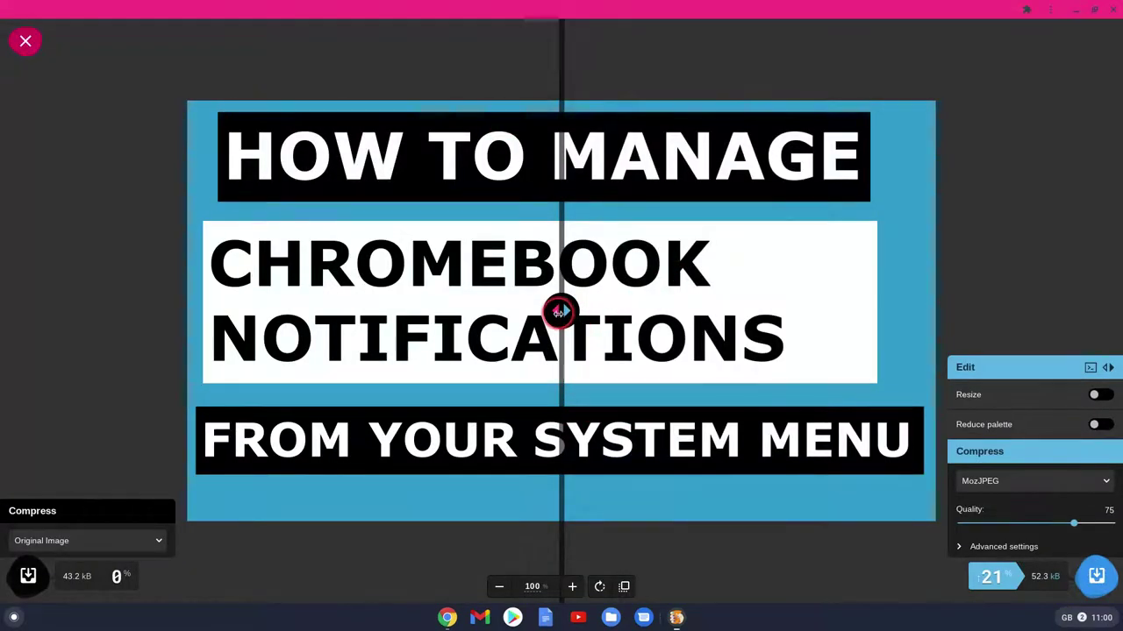
Compare the MozJPEG version of the thumbnail with the original by sweeping the divider back and forth across the text.
{"action": "left_click_drag", "start_coordinate": [561, 310], "coordinate": [929, 310]}
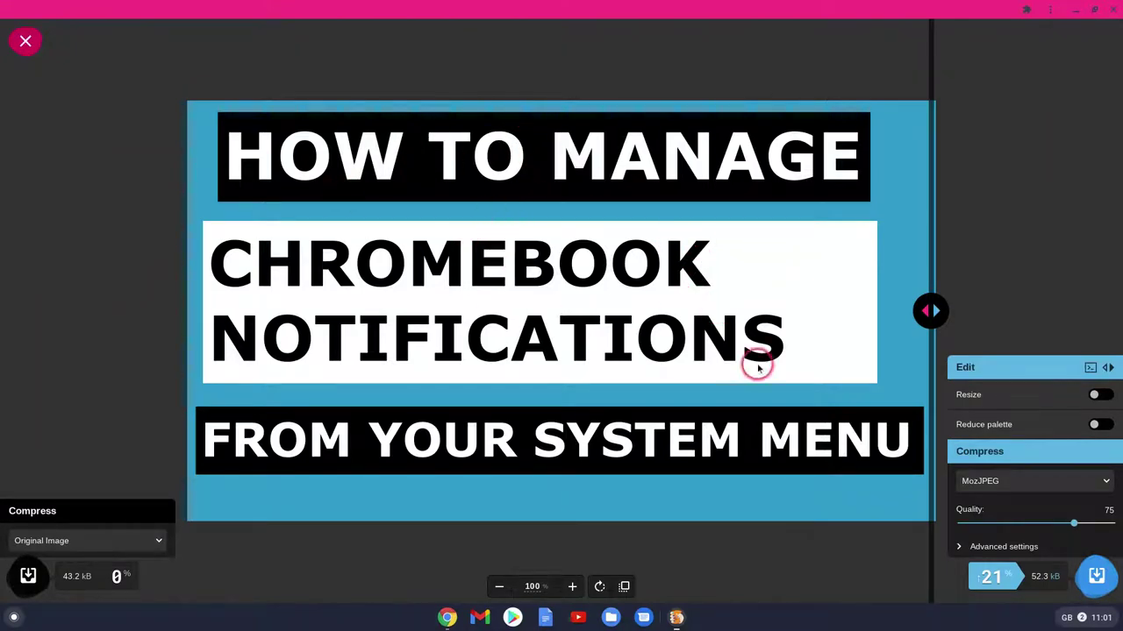
{"action": "left_click_drag", "start_coordinate": [930, 310], "coordinate": [489, 316]}
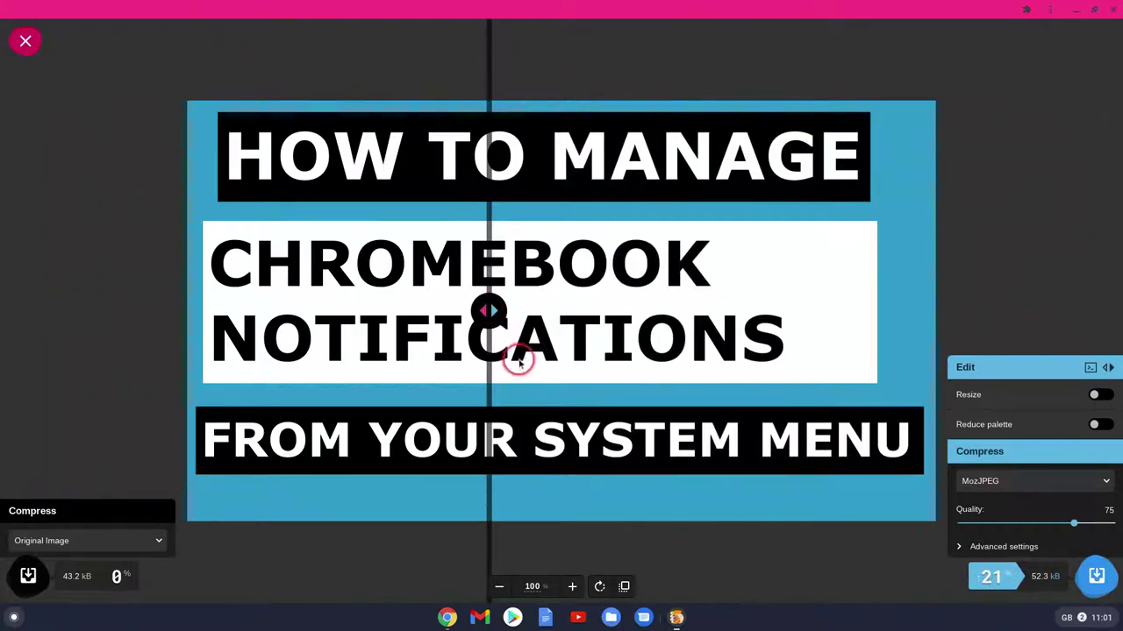
{"action": "left_click_drag", "start_coordinate": [487, 310], "coordinate": [914, 237]}
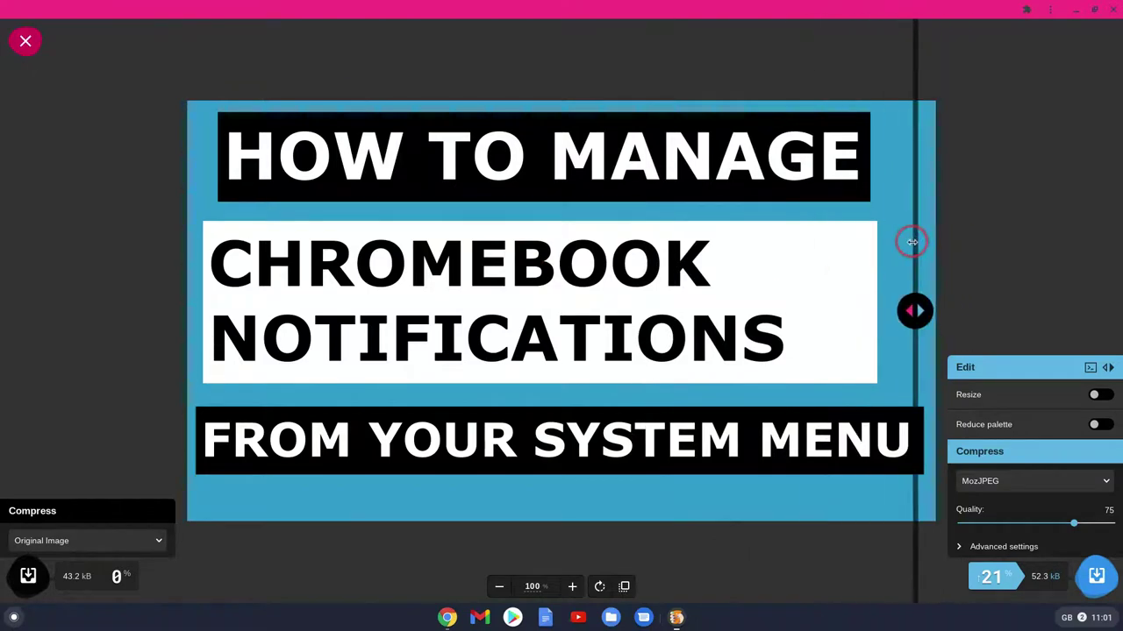
Try the Browser PNG and OxiPNG formats on the thumbnail, comparing OxiPNG with the original near the thumbnail's edge.
{"action": "left_click", "coordinate": [1029, 495]}
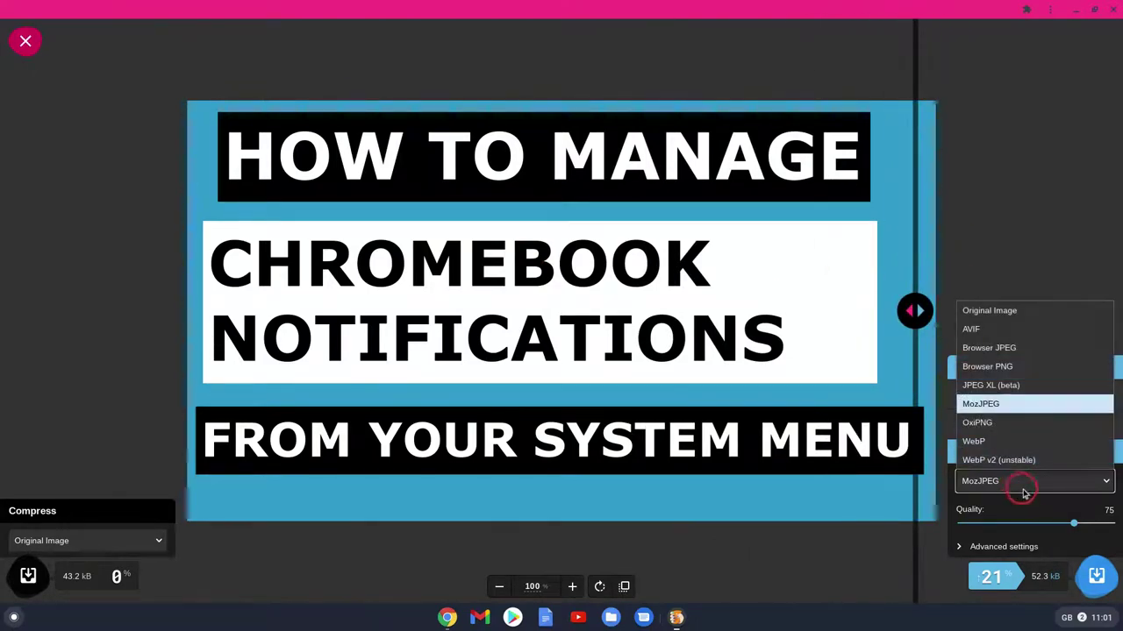
{"action": "left_click", "coordinate": [1020, 370]}
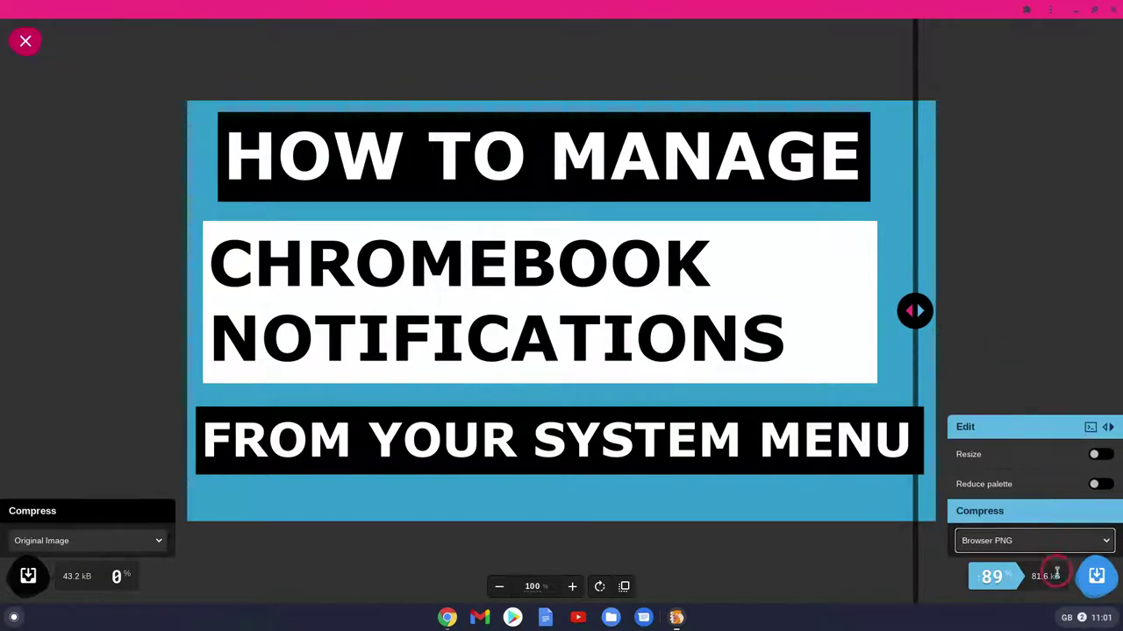
{"action": "left_click", "coordinate": [1022, 550]}
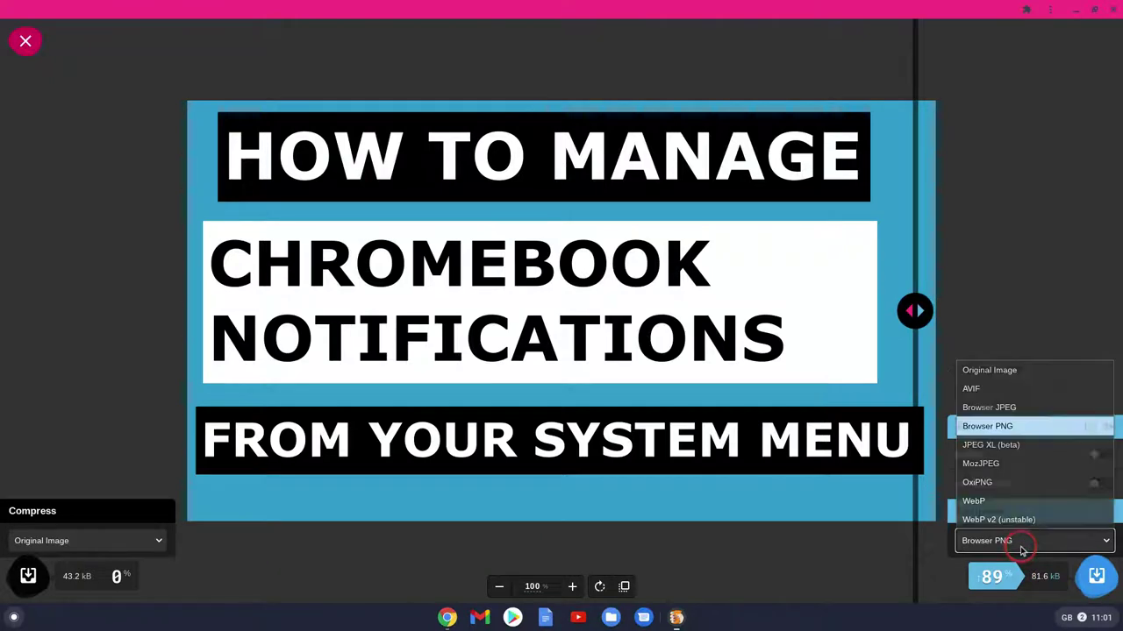
{"action": "left_click", "coordinate": [996, 484]}
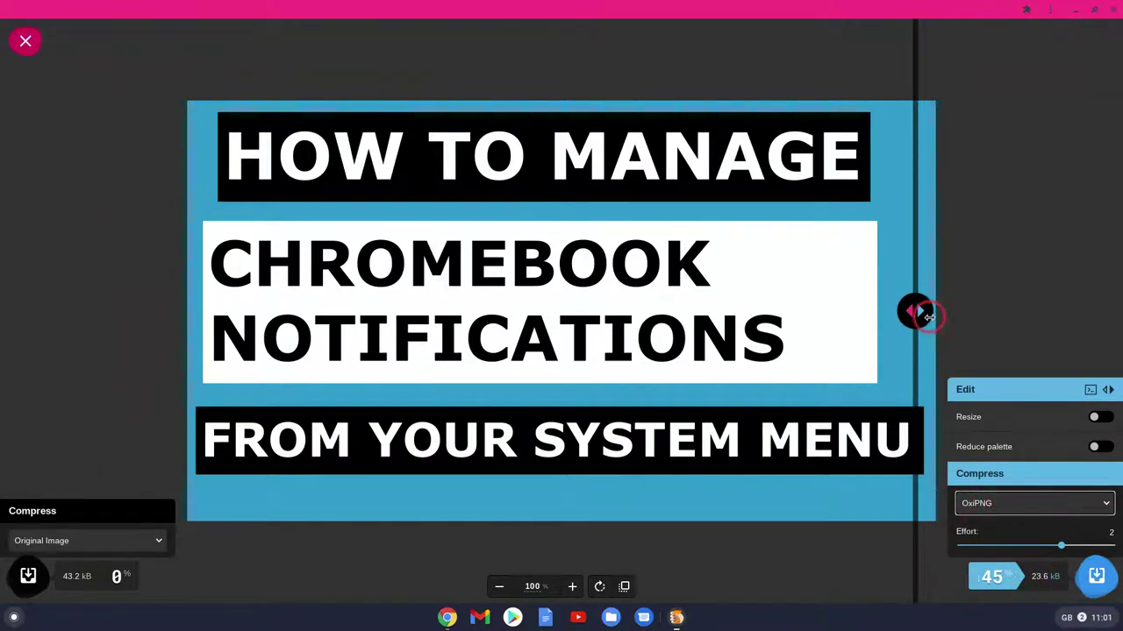
{"action": "left_click_drag", "start_coordinate": [916, 309], "coordinate": [930, 379]}
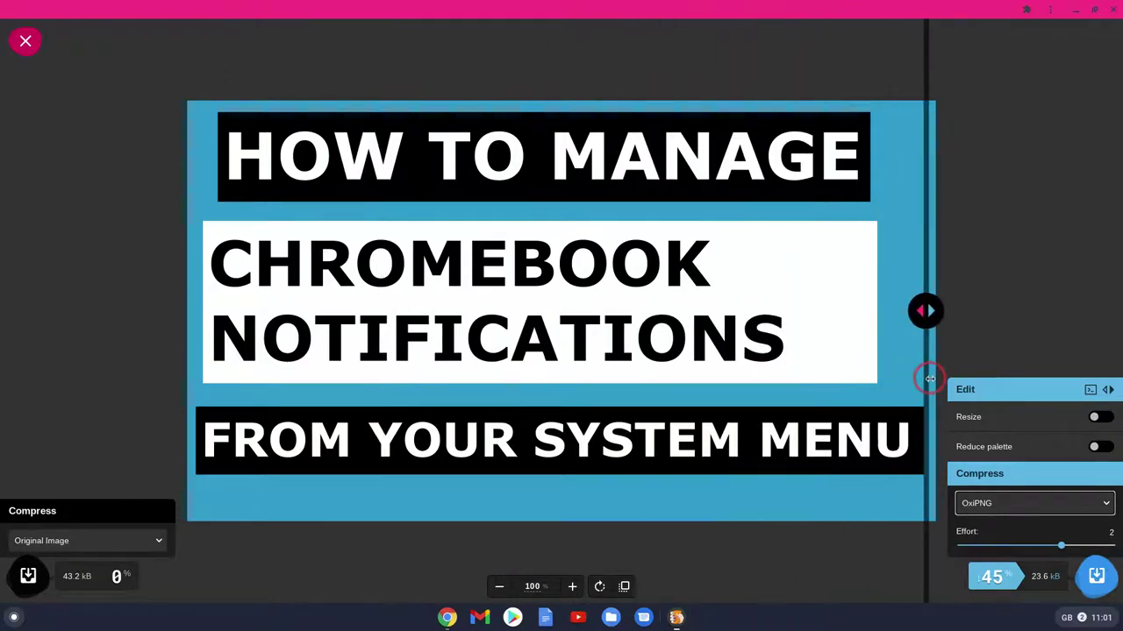
Set the compression format back to Browser PNG and compare it with the original by sweeping the divider across the text.
{"action": "left_click", "coordinate": [1018, 508]}
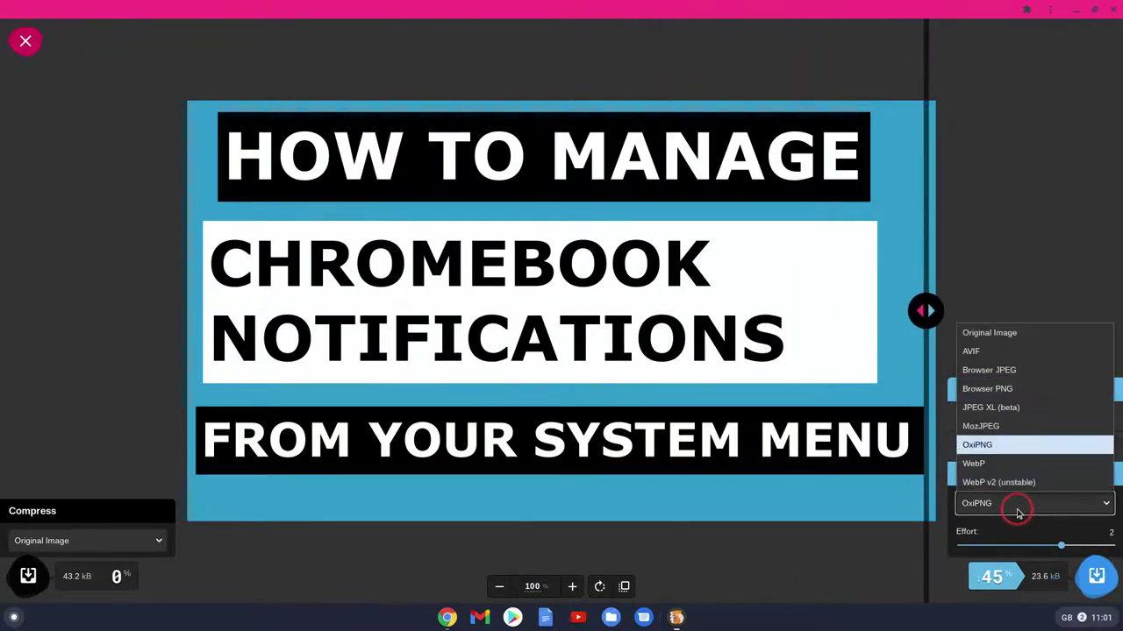
{"action": "left_click", "coordinate": [1006, 397]}
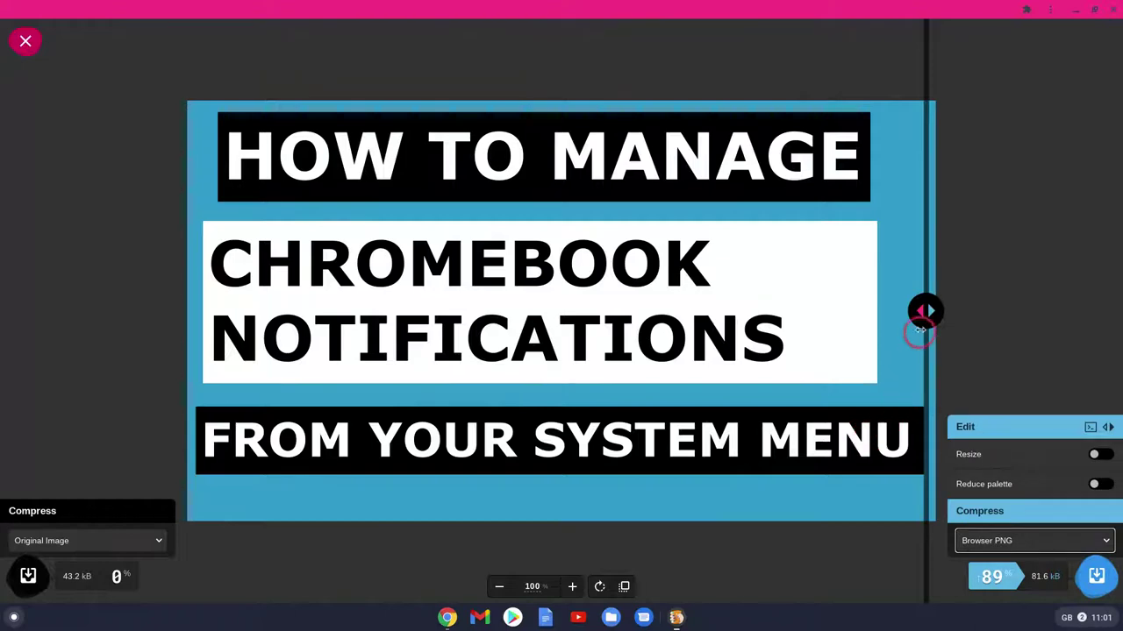
{"action": "left_click_drag", "start_coordinate": [923, 310], "coordinate": [912, 343]}
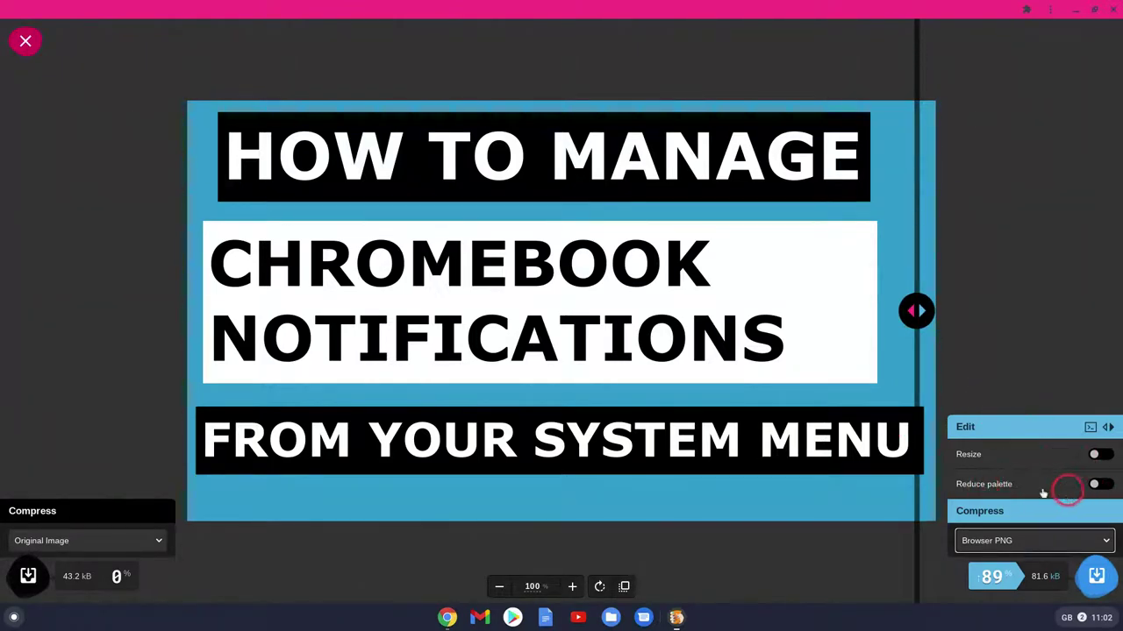
{"action": "left_click_drag", "start_coordinate": [920, 310], "coordinate": [419, 311]}
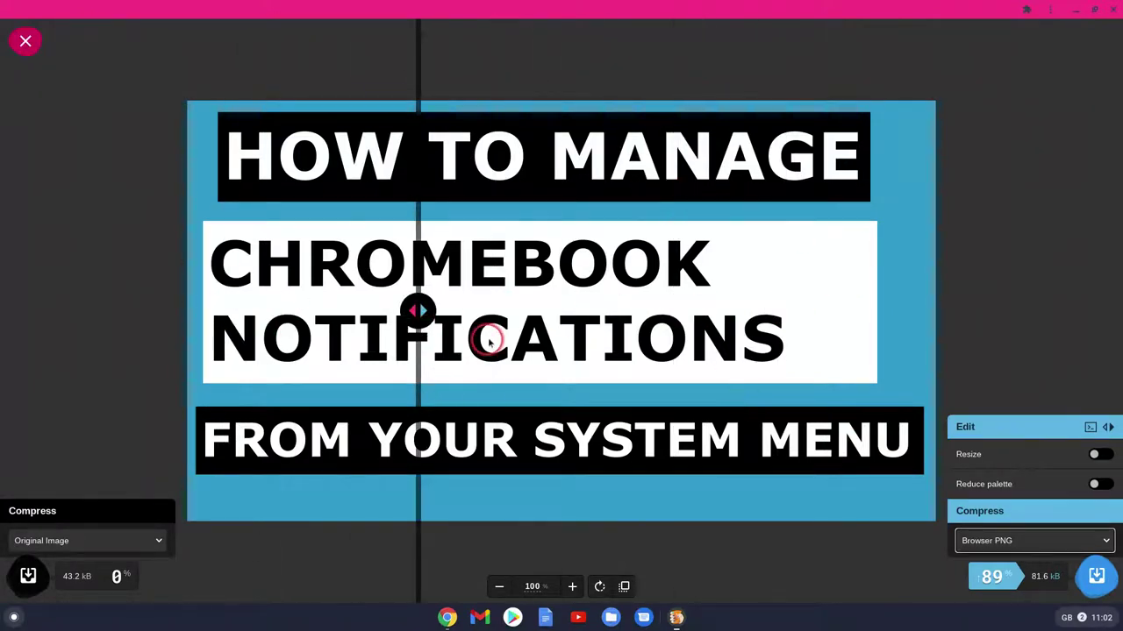
{"action": "left_click_drag", "start_coordinate": [425, 310], "coordinate": [912, 310]}
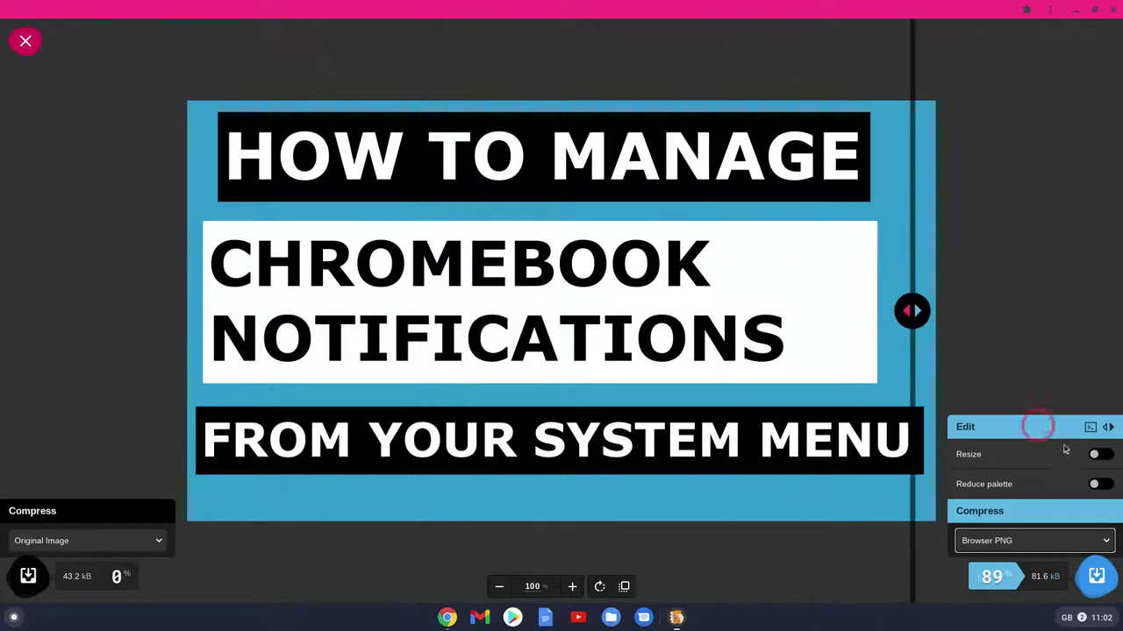
Turn on palette reduction with 24 colors and compare the result with the original at the middle of the thumbnail.
{"action": "left_click", "coordinate": [1096, 485]}
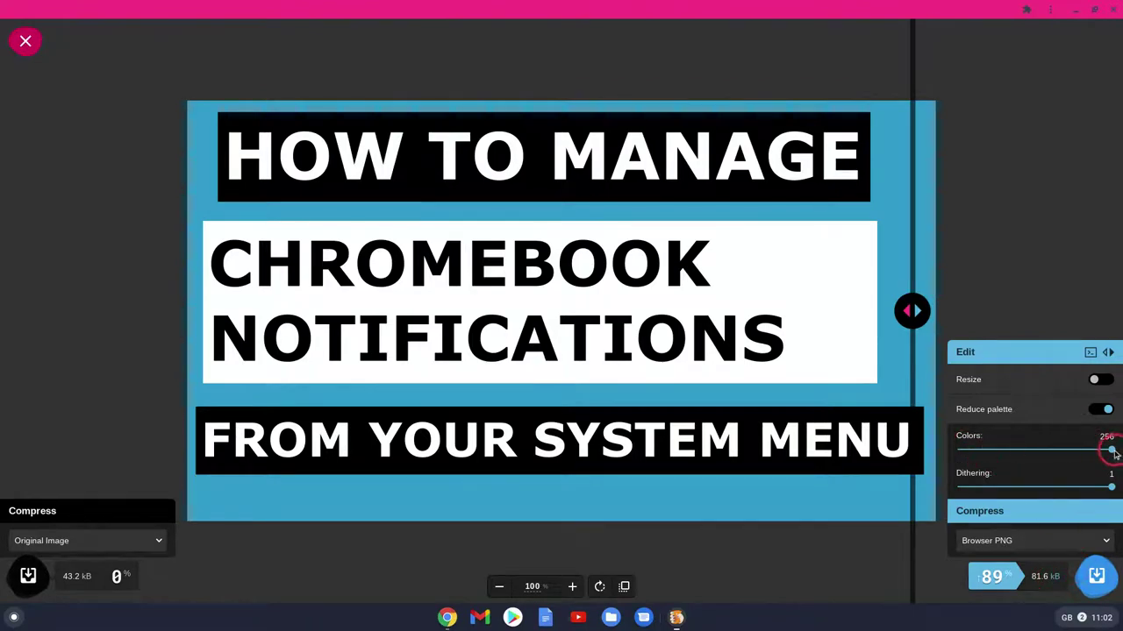
{"action": "left_click_drag", "start_coordinate": [1109, 451], "coordinate": [1057, 455]}
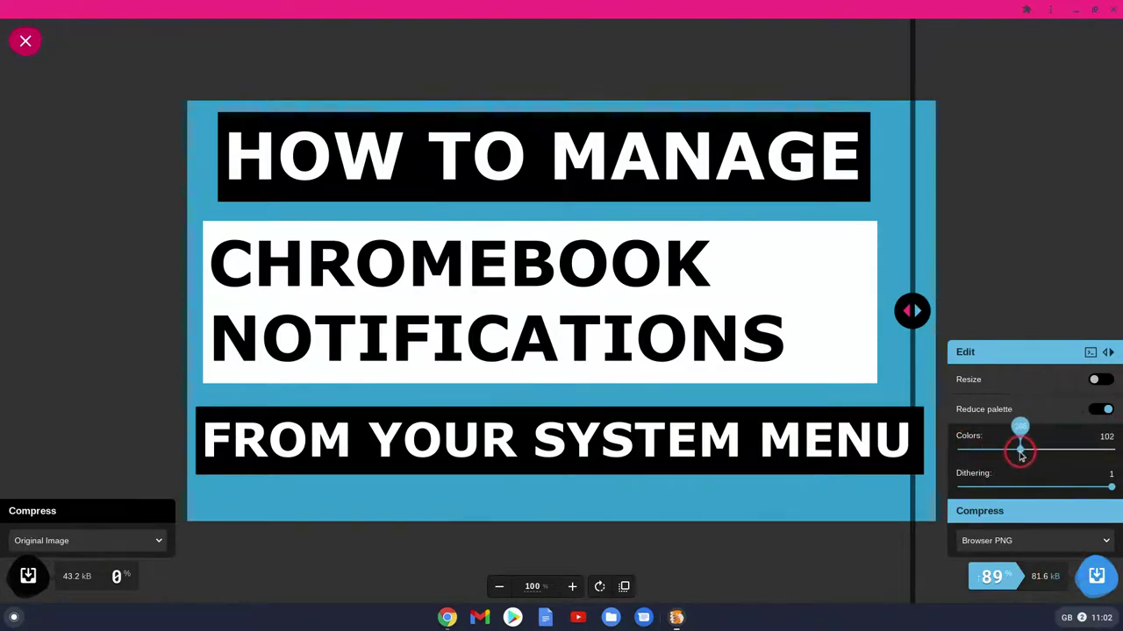
{"action": "left_click_drag", "start_coordinate": [980, 450], "coordinate": [979, 451]}
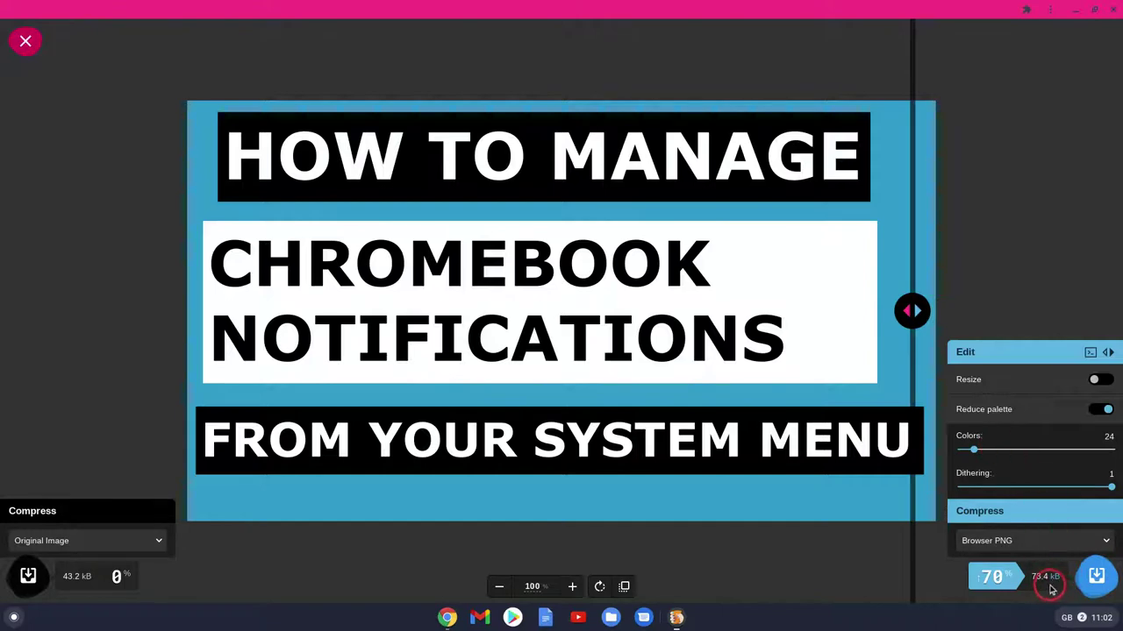
{"action": "left_click_drag", "start_coordinate": [913, 311], "coordinate": [592, 314]}
Change the compression format to OxiPNG and compare the reduced-palette thumbnail with the original using the divider.
{"action": "left_click", "coordinate": [1010, 540]}
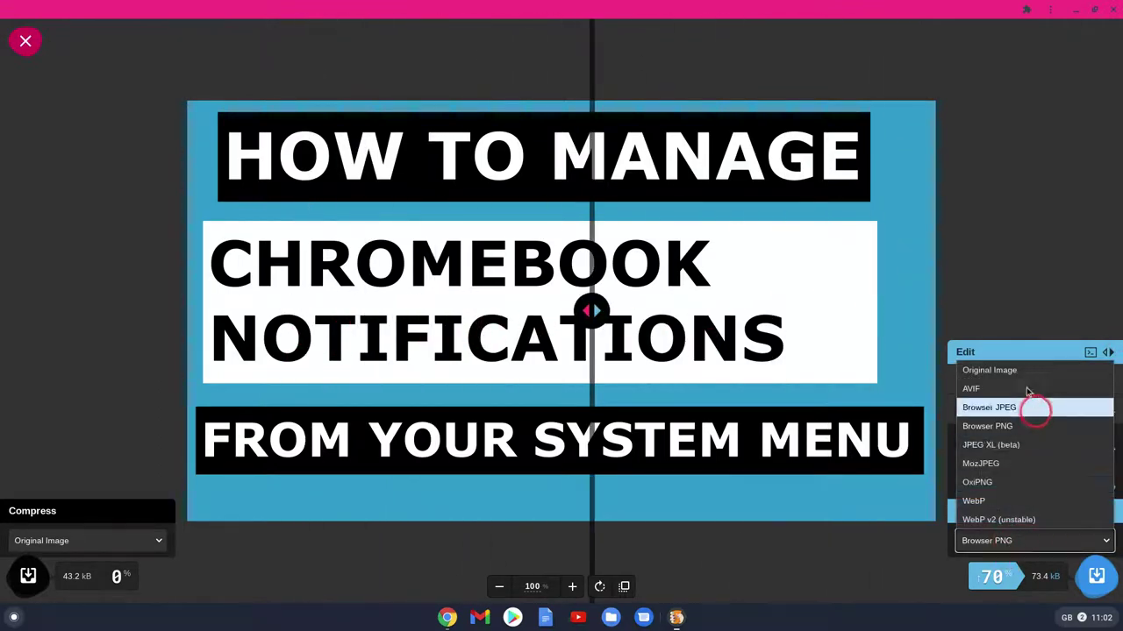
{"action": "left_click", "coordinate": [984, 484]}
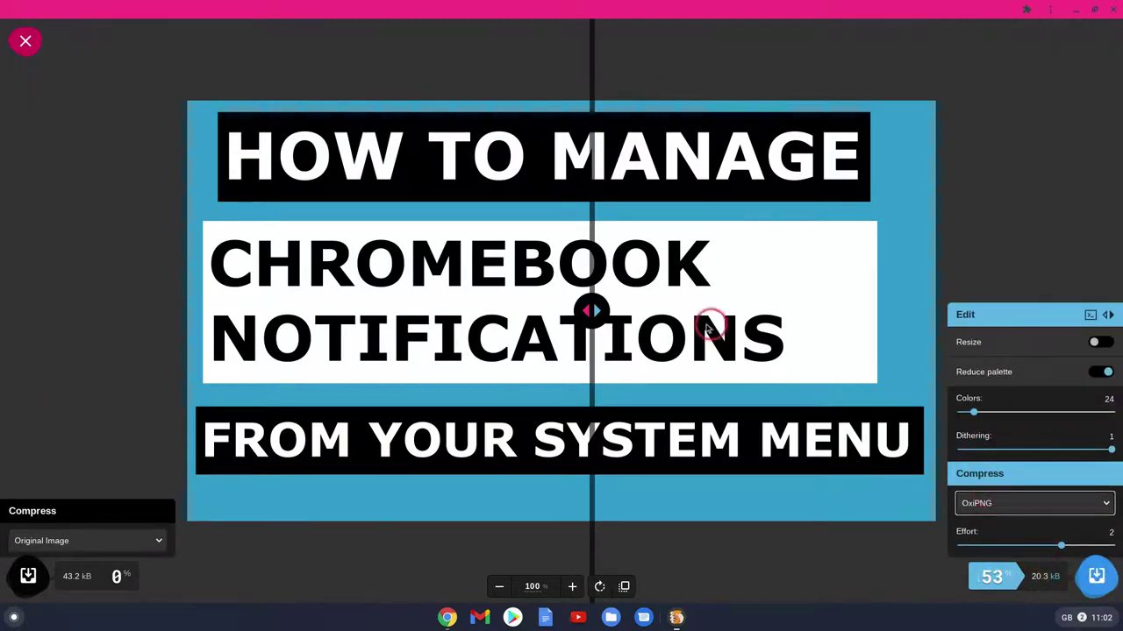
{"action": "left_click_drag", "start_coordinate": [585, 310], "coordinate": [668, 70]}
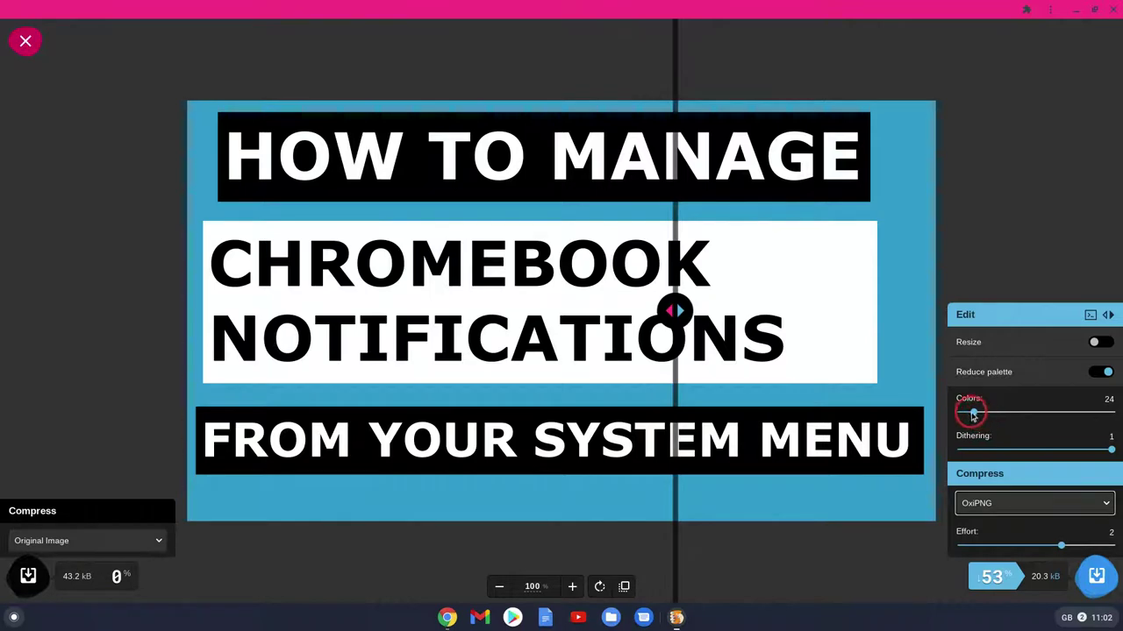
Reduce the thumbnail's palette to 8 colors and compare it with the original by sweeping the divider across the text.
{"action": "left_click_drag", "start_coordinate": [970, 418], "coordinate": [969, 416]}
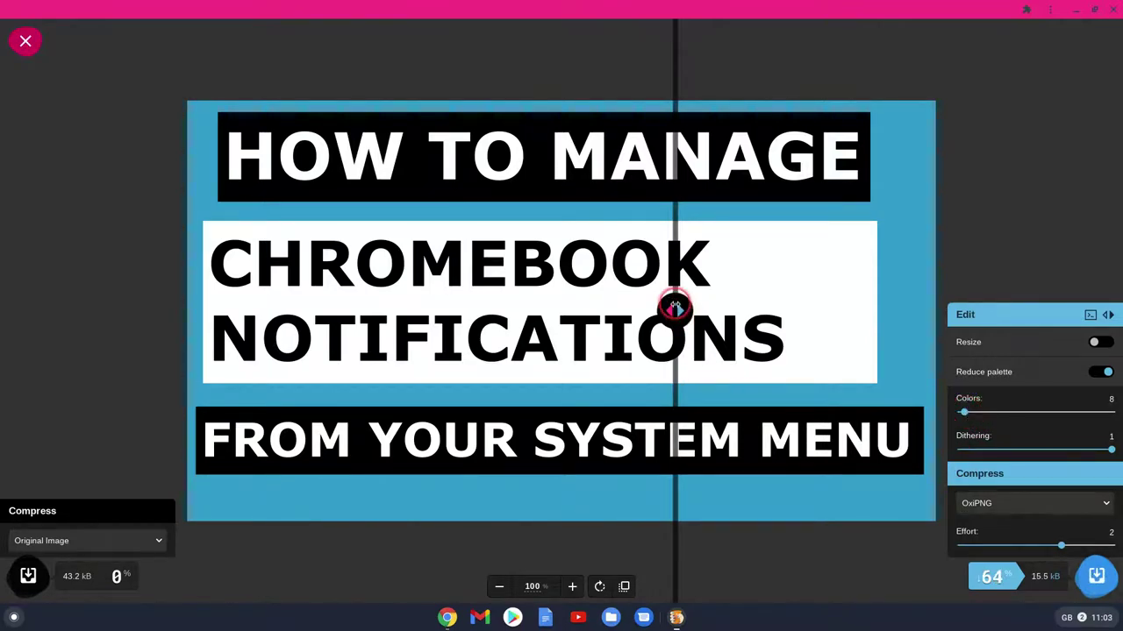
{"action": "left_click_drag", "start_coordinate": [673, 309], "coordinate": [895, 269]}
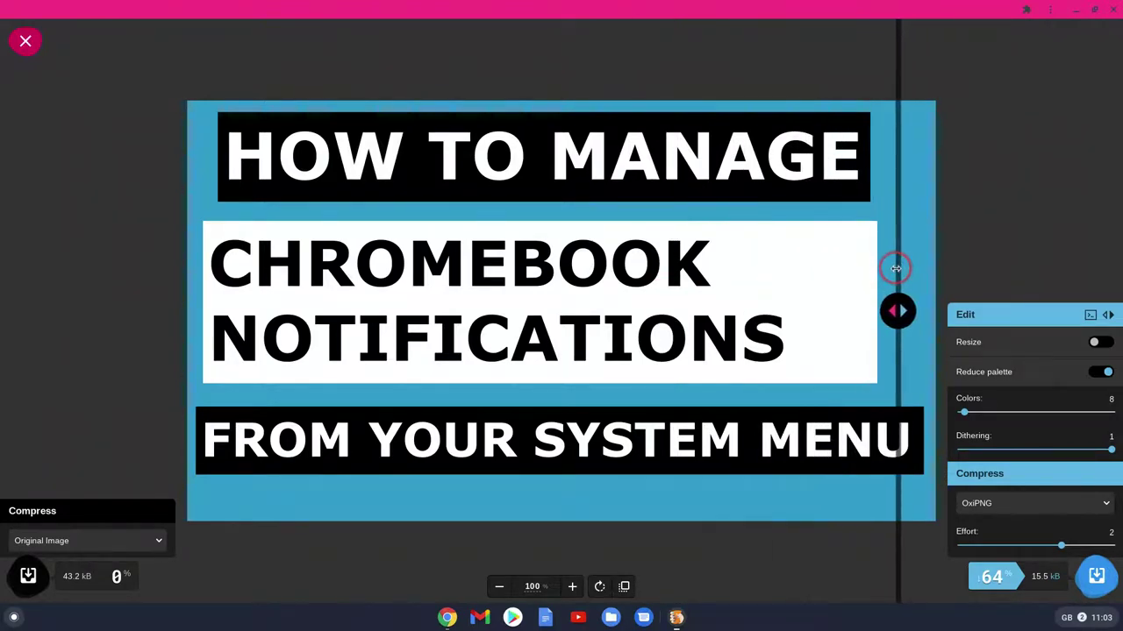
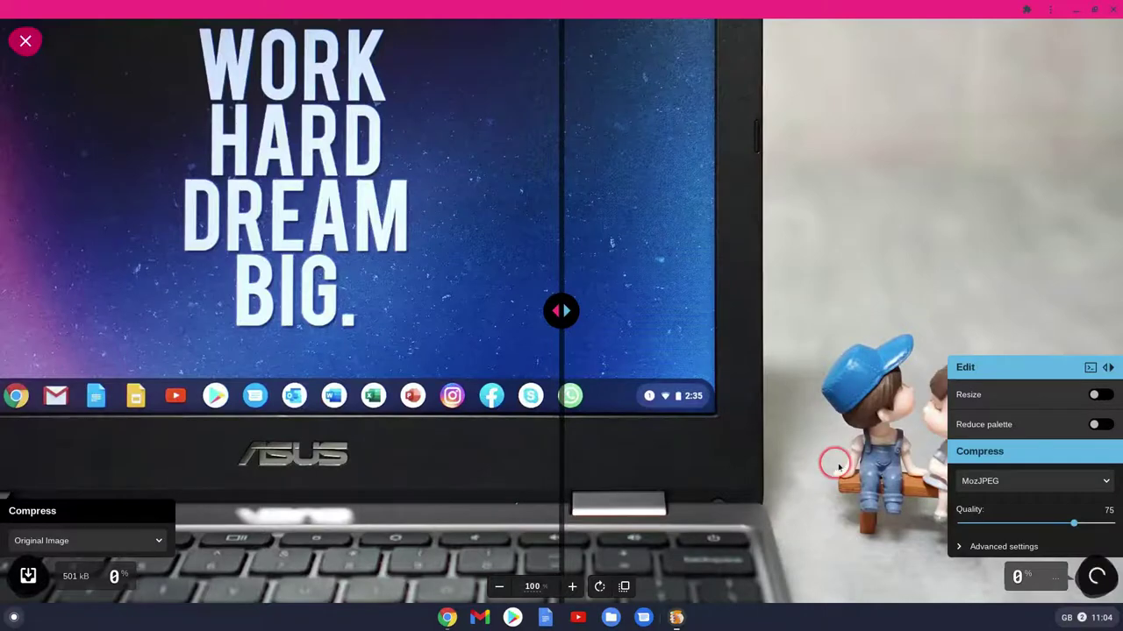
Fit the laptop photo in view at 64% zoom and try the Browser JPEG compression format.
{"action": "left_click", "coordinate": [498, 588]}
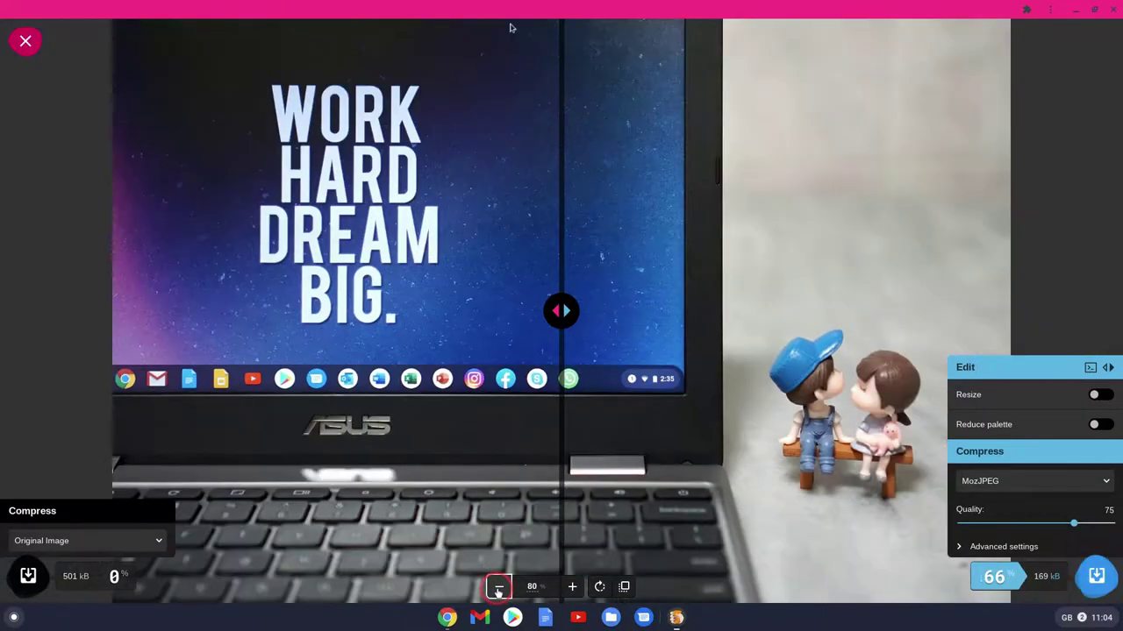
{"action": "left_click", "coordinate": [498, 588]}
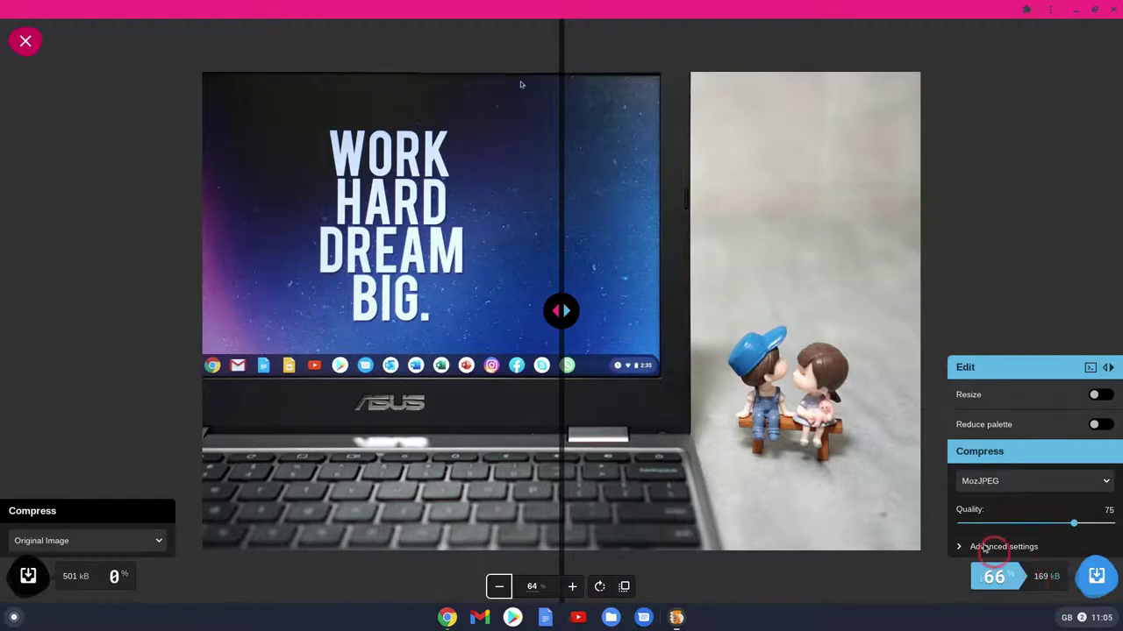
{"action": "left_click", "coordinate": [986, 484]}
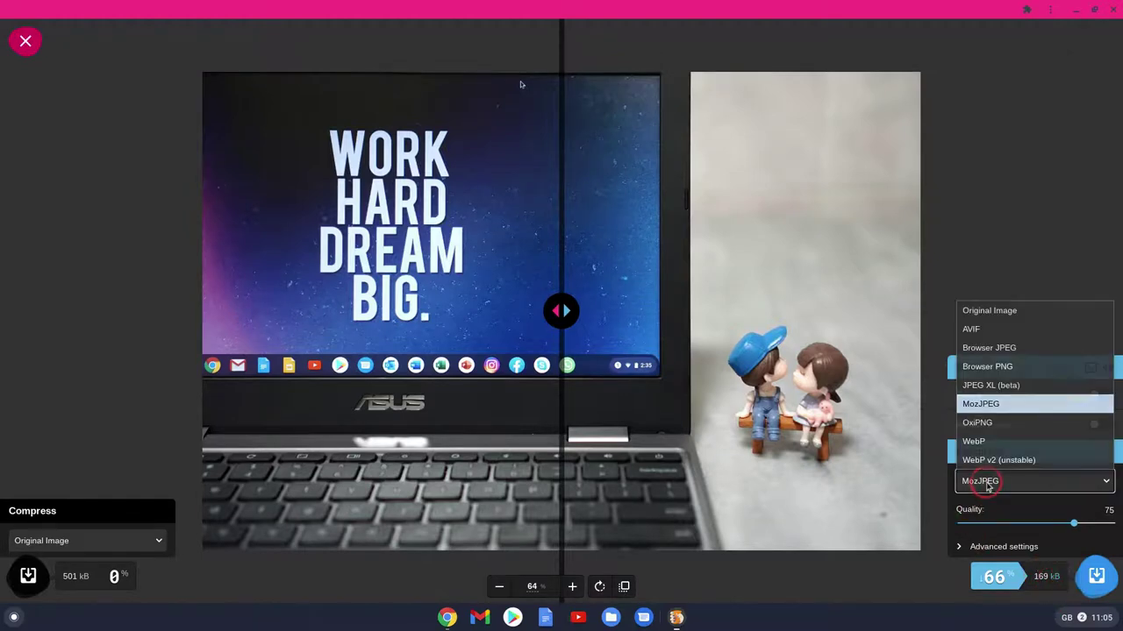
{"action": "left_click", "coordinate": [995, 348]}
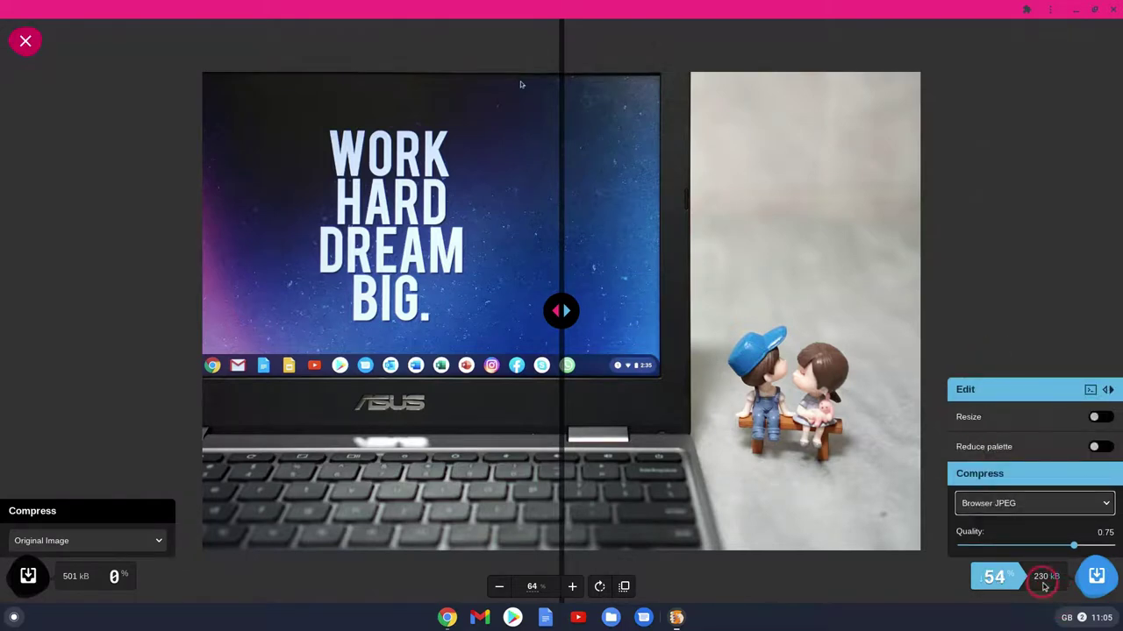
Set the compression format back to MozJPEG and compare the photo with the original by moving the divider past the figurines.
{"action": "left_click", "coordinate": [1008, 500]}
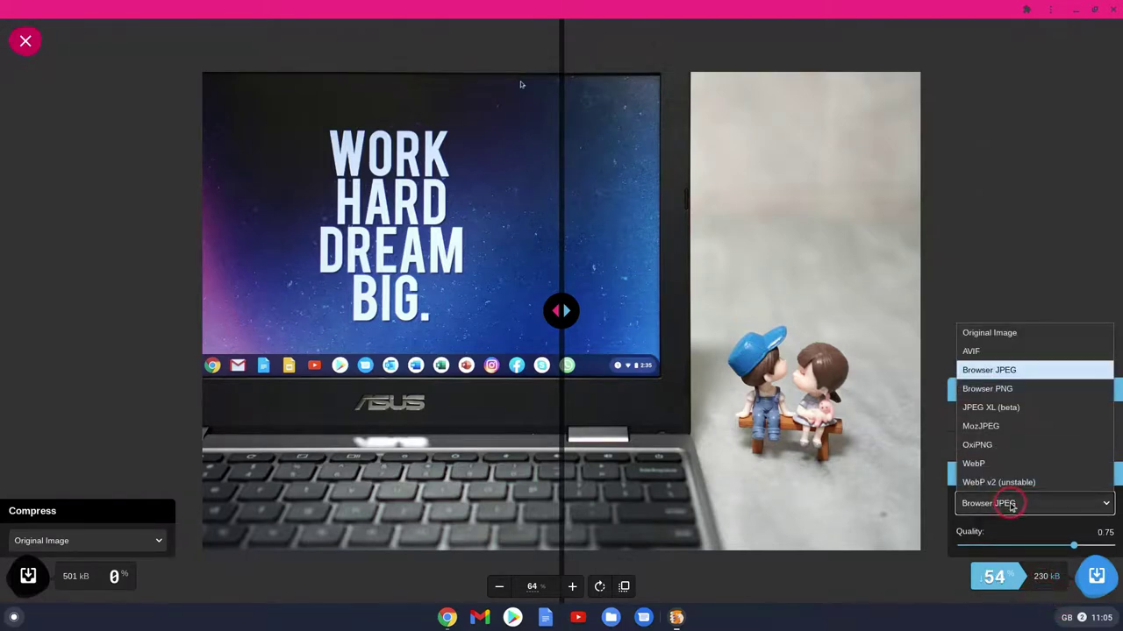
{"action": "left_click", "coordinate": [987, 427]}
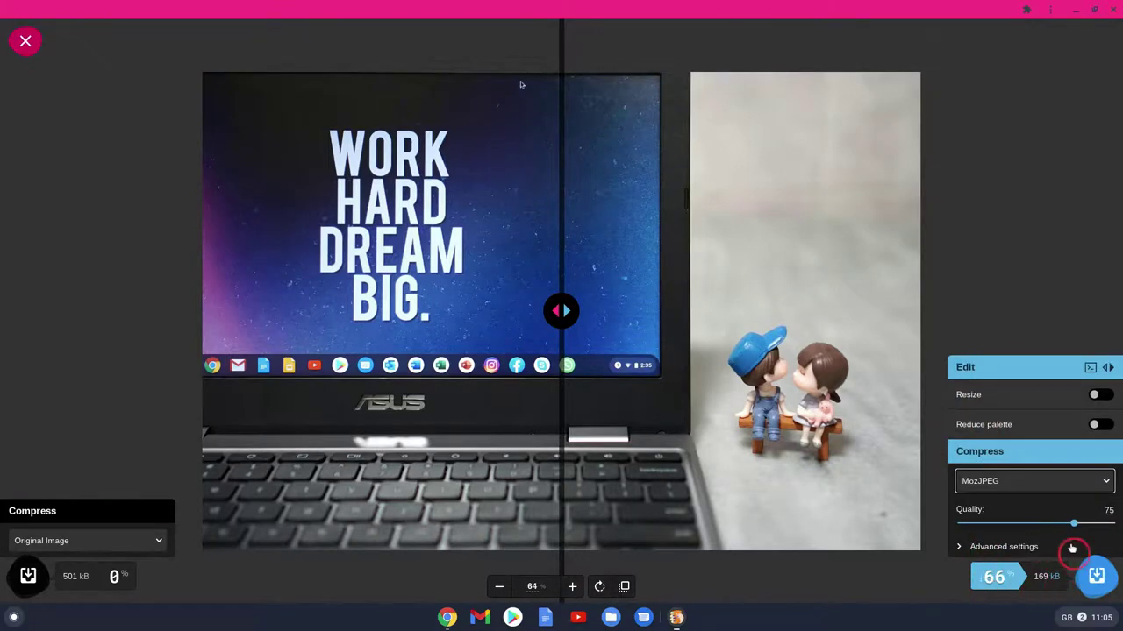
{"action": "left_click_drag", "start_coordinate": [559, 315], "coordinate": [857, 295]}
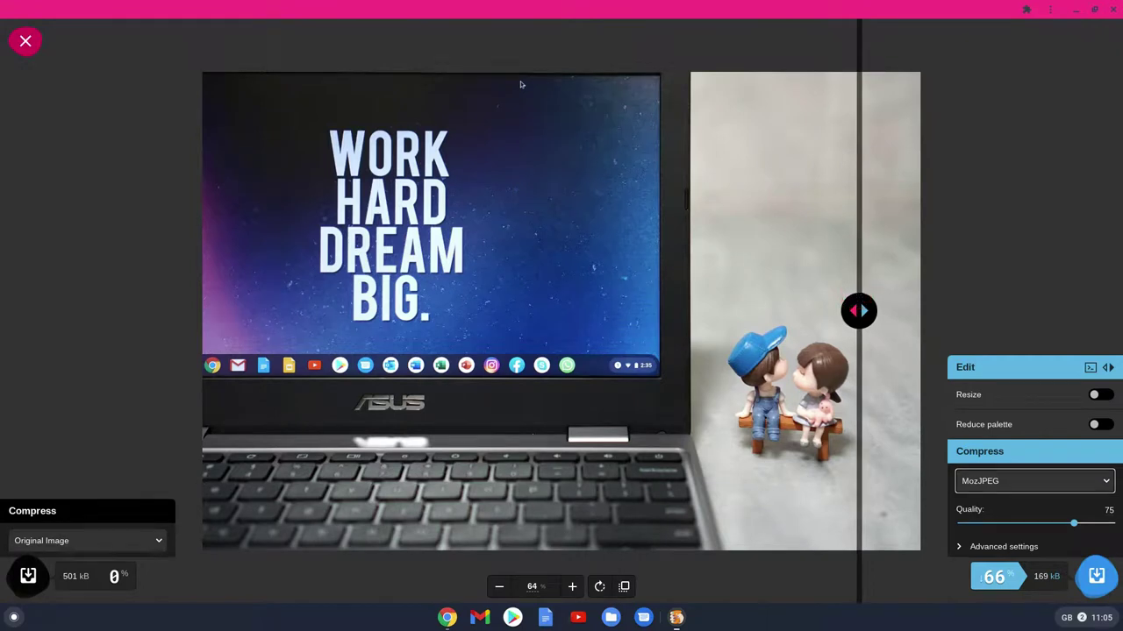
Try the WebP compression format on the photo and compare it with the original at the figurines.
{"action": "left_click", "coordinate": [1015, 487]}
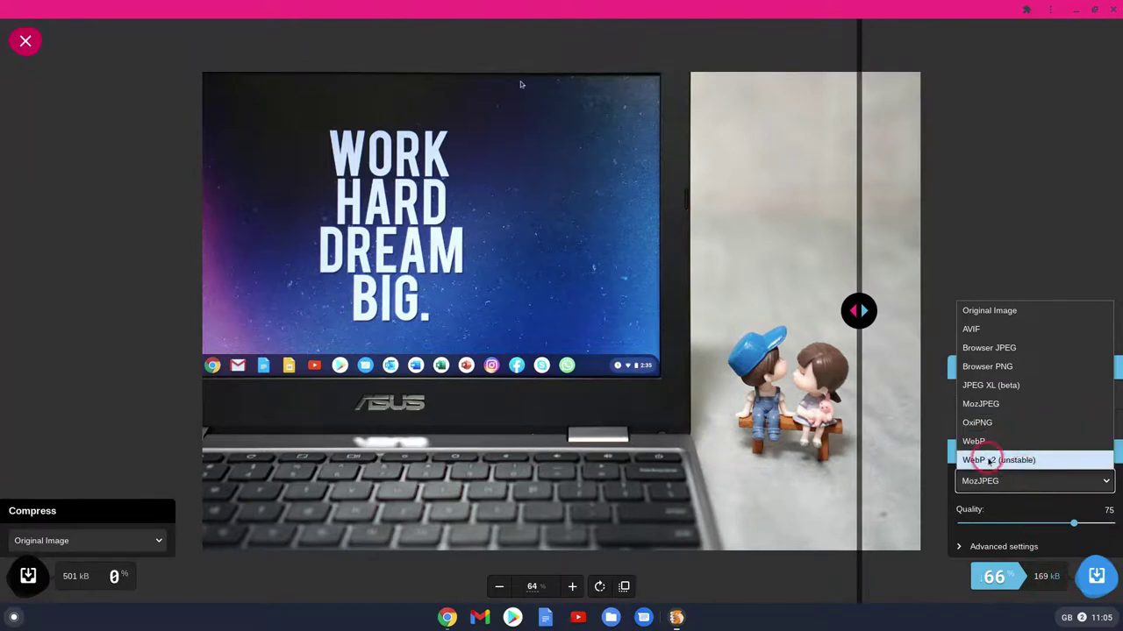
{"action": "left_click", "coordinate": [987, 443]}
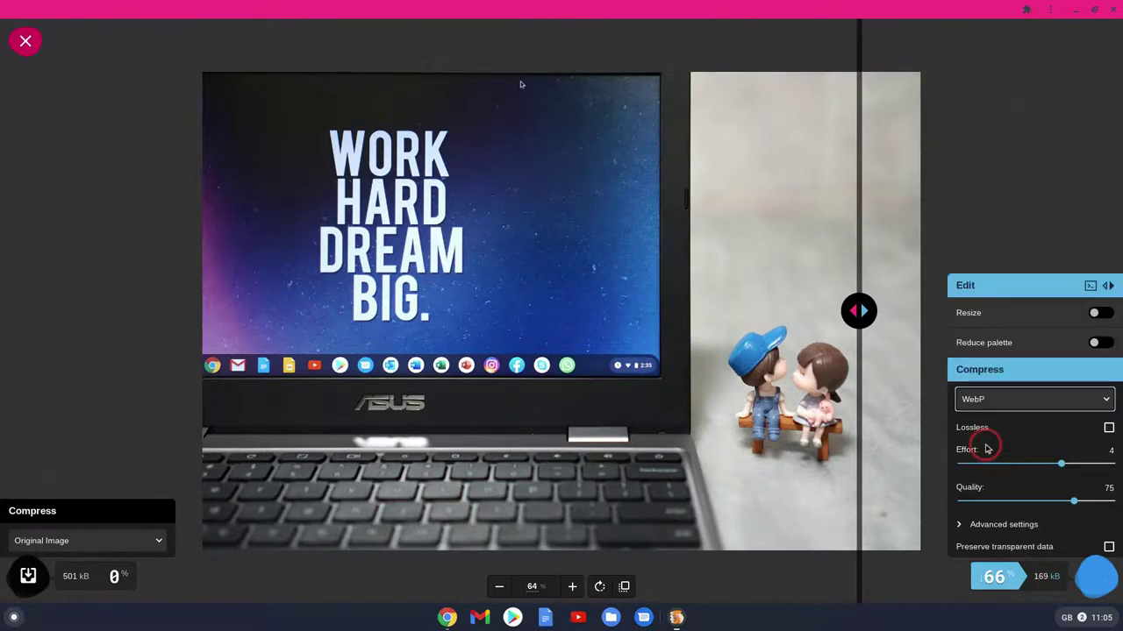
{"action": "left_click", "coordinate": [1052, 579]}
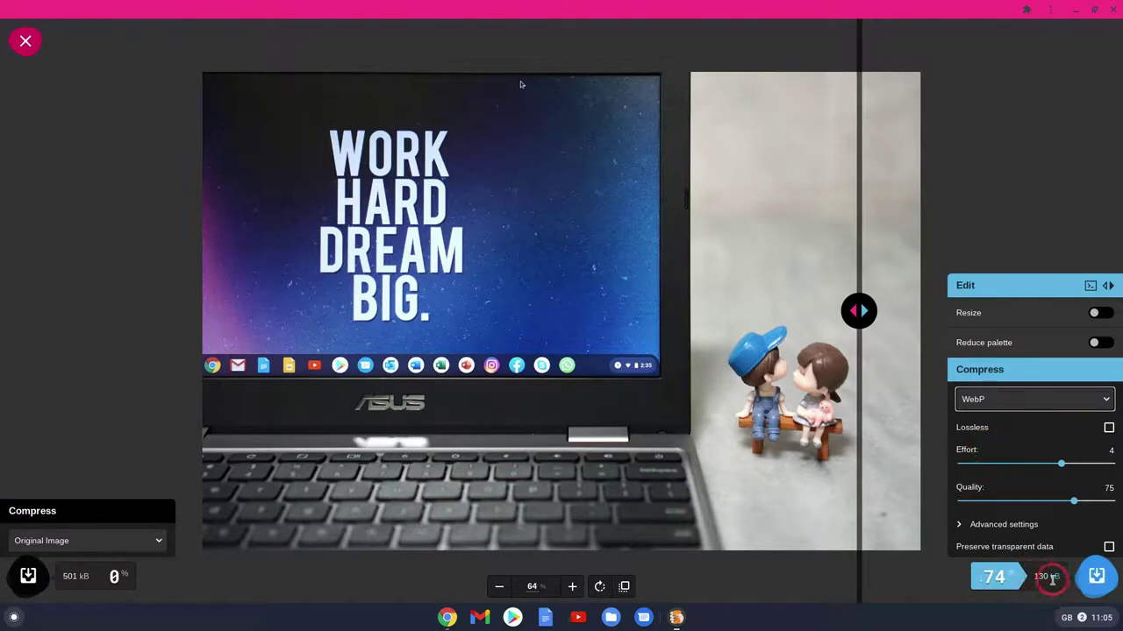
{"action": "left_click", "coordinate": [899, 349]}
{"action": "left_click", "coordinate": [1042, 355]}
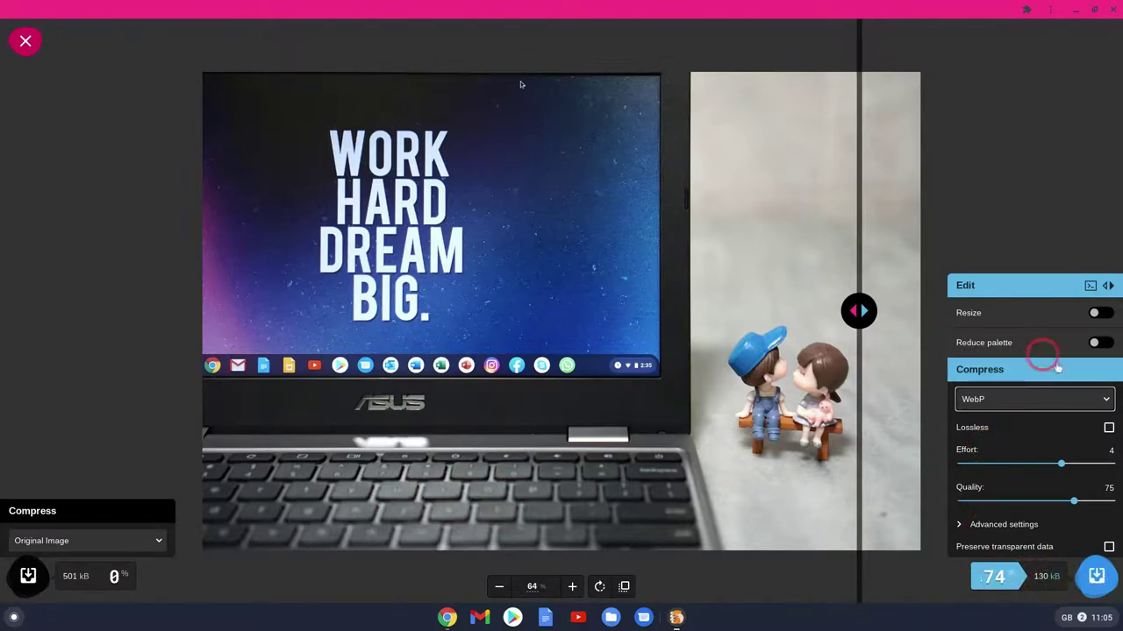
{"action": "left_click", "coordinate": [889, 331]}
{"action": "left_click_drag", "start_coordinate": [859, 312], "coordinate": [769, 312]}
Lower the WebP quality to 50.3 and compare the figurines with the original using the divider.
{"action": "left_click", "coordinate": [1053, 457]}
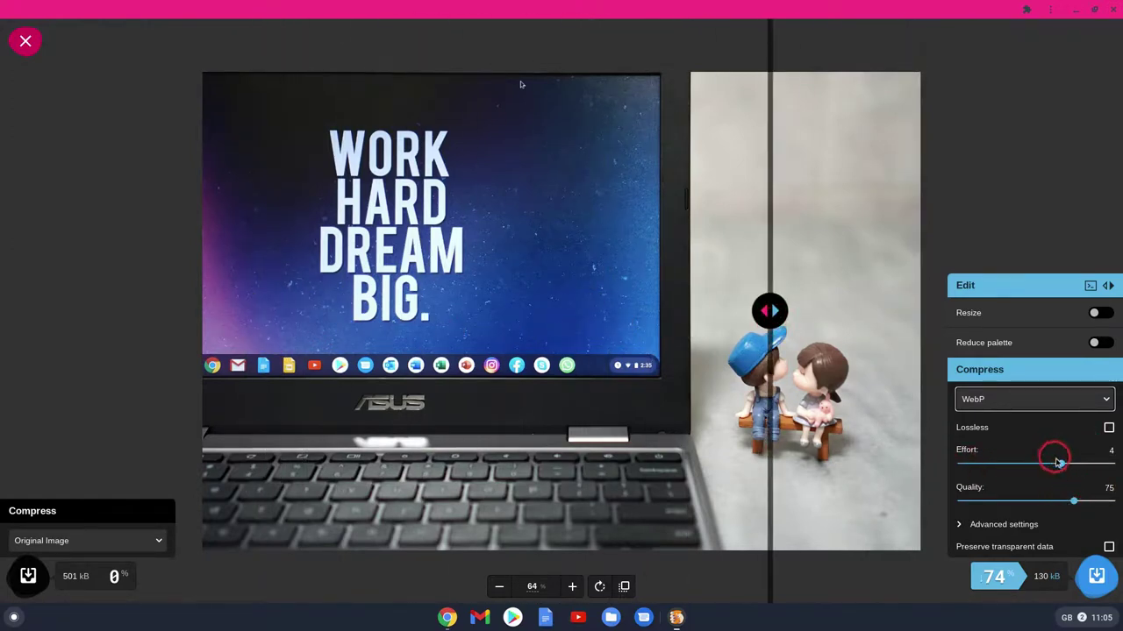
{"action": "left_click_drag", "start_coordinate": [1075, 502], "coordinate": [1035, 498]}
{"action": "left_click_drag", "start_coordinate": [778, 303], "coordinate": [855, 274]}
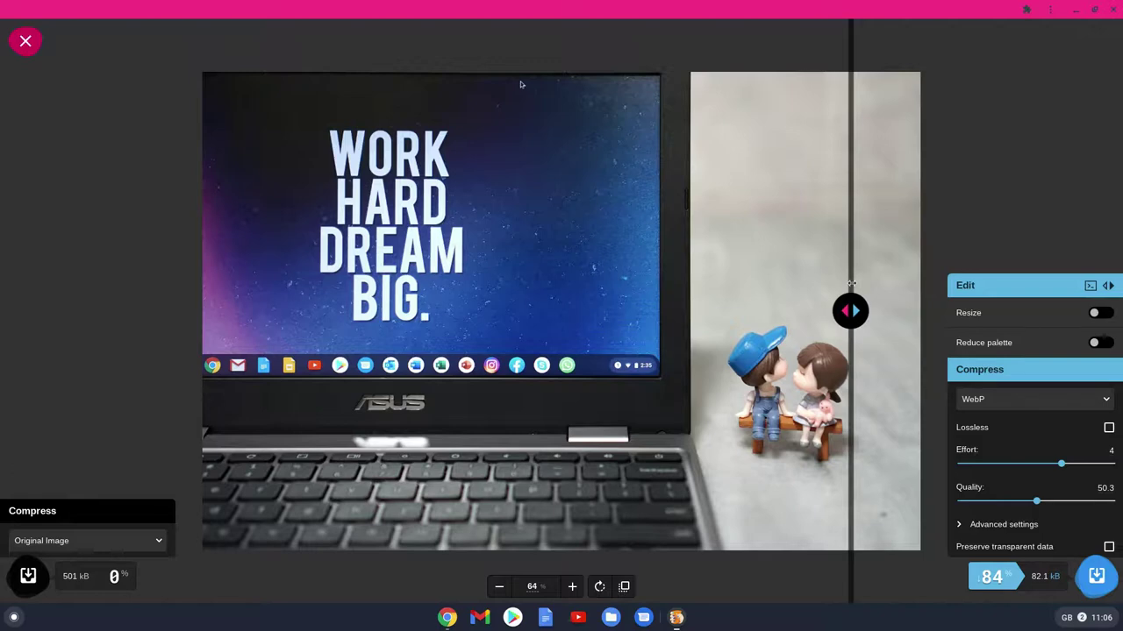
{"action": "left_click_drag", "start_coordinate": [850, 310], "coordinate": [846, 241]}
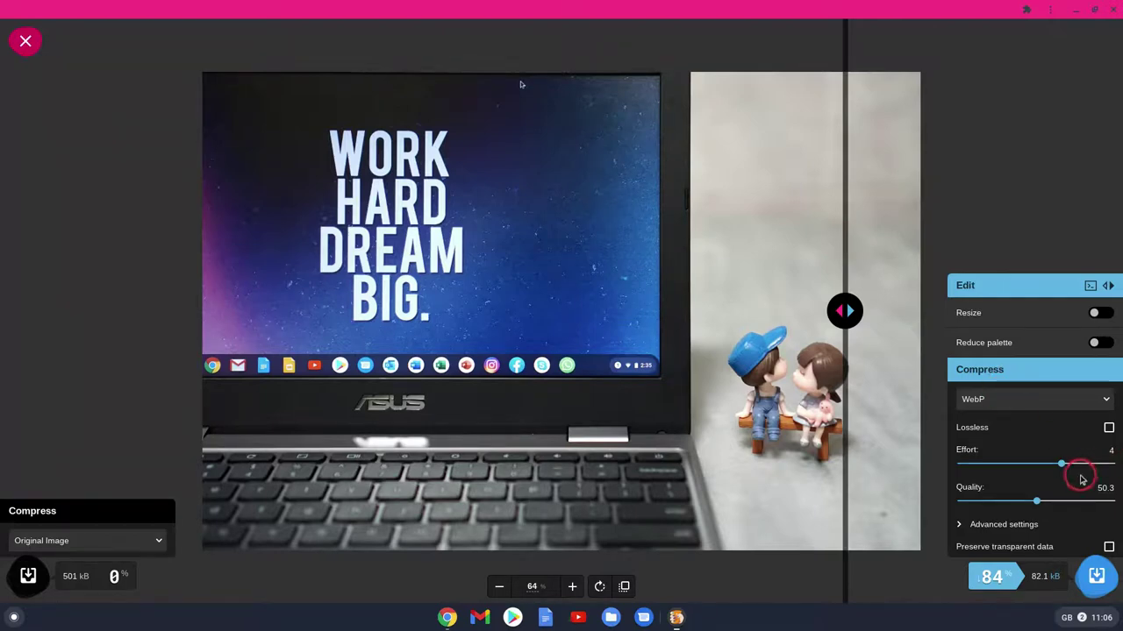
Turn on palette reduction for the photo and try 130 and 183 colors, comparing each result with the original using the divider.
{"action": "left_click", "coordinate": [1095, 344]}
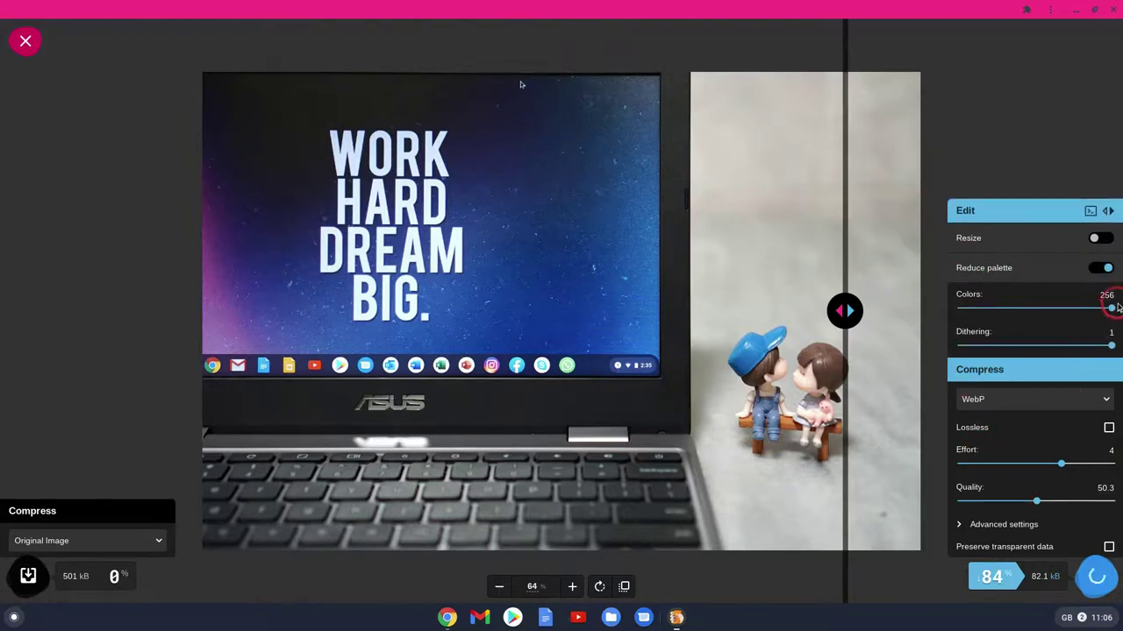
{"action": "left_click_drag", "start_coordinate": [1112, 311], "coordinate": [1037, 308]}
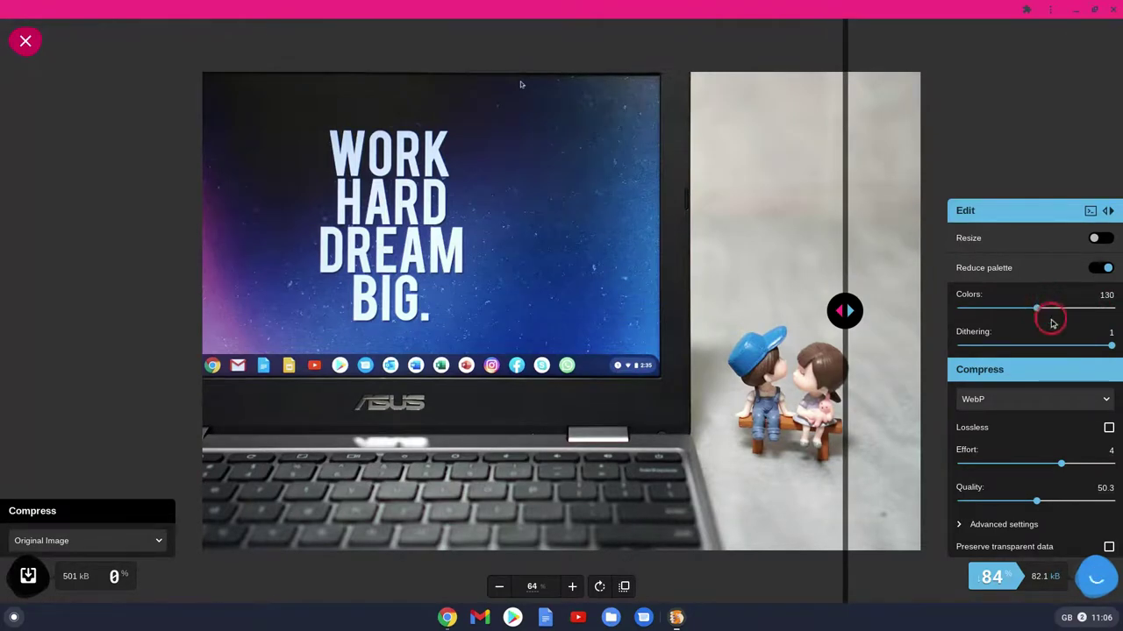
{"action": "left_click_drag", "start_coordinate": [822, 326], "coordinate": [718, 309]}
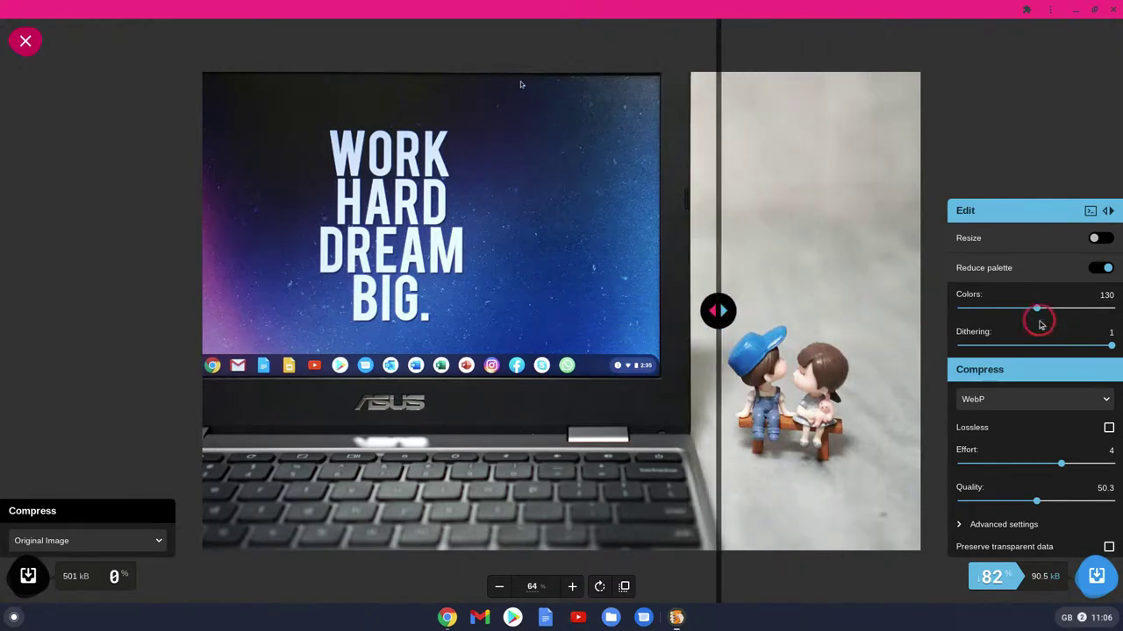
{"action": "left_click_drag", "start_coordinate": [1037, 311], "coordinate": [1067, 308]}
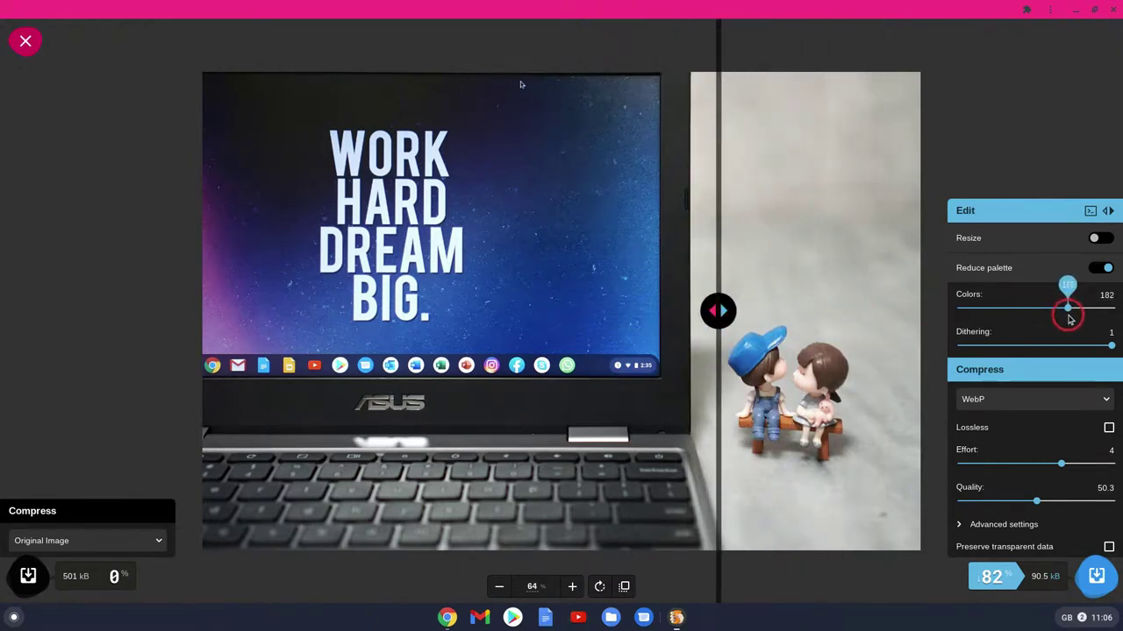
{"action": "left_click_drag", "start_coordinate": [718, 310], "coordinate": [904, 310]}
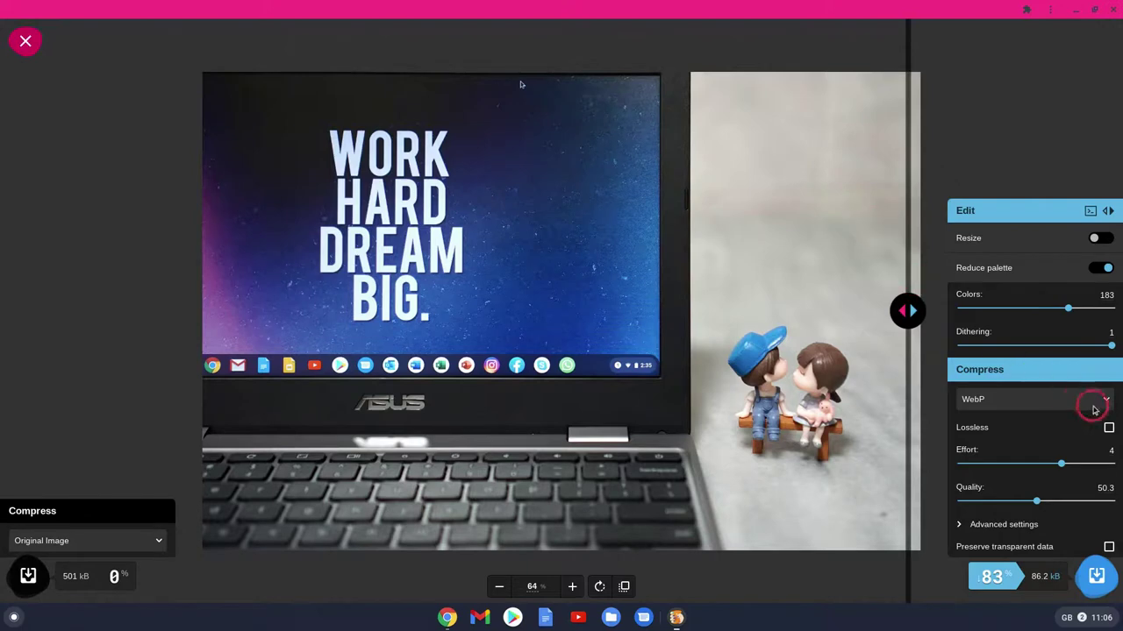
Change the compression format to MozJPEG and inspect the reduced-palette photo at 100% zoom.
{"action": "left_click", "coordinate": [998, 402]}
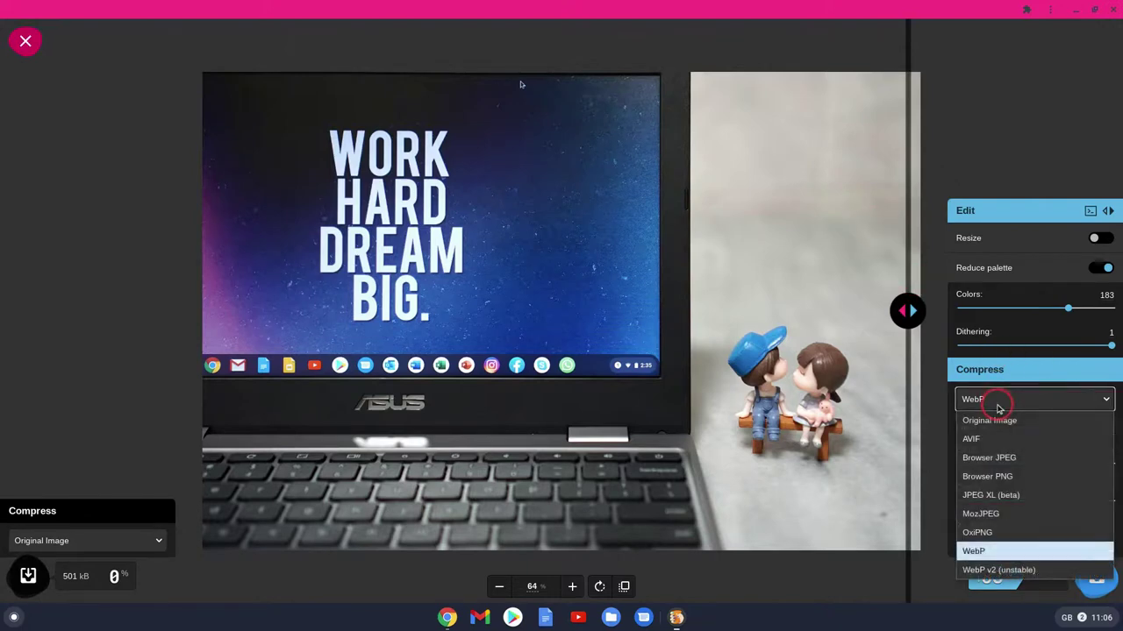
{"action": "left_click", "coordinate": [1015, 515]}
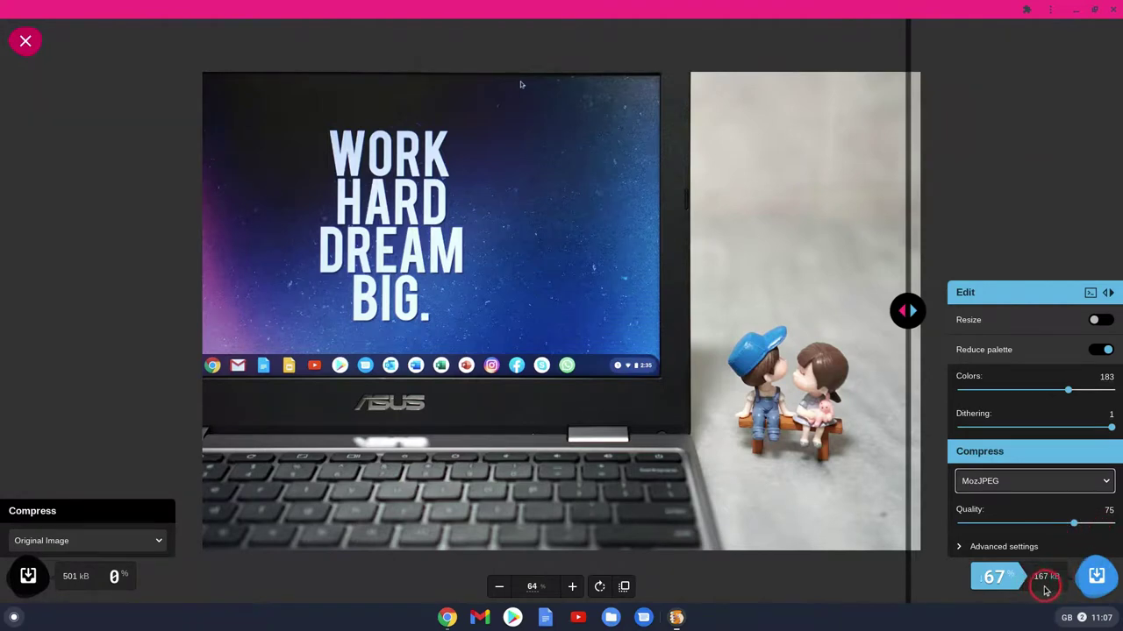
{"action": "left_click", "coordinate": [571, 587]}
{"action": "left_click", "coordinate": [572, 588]}
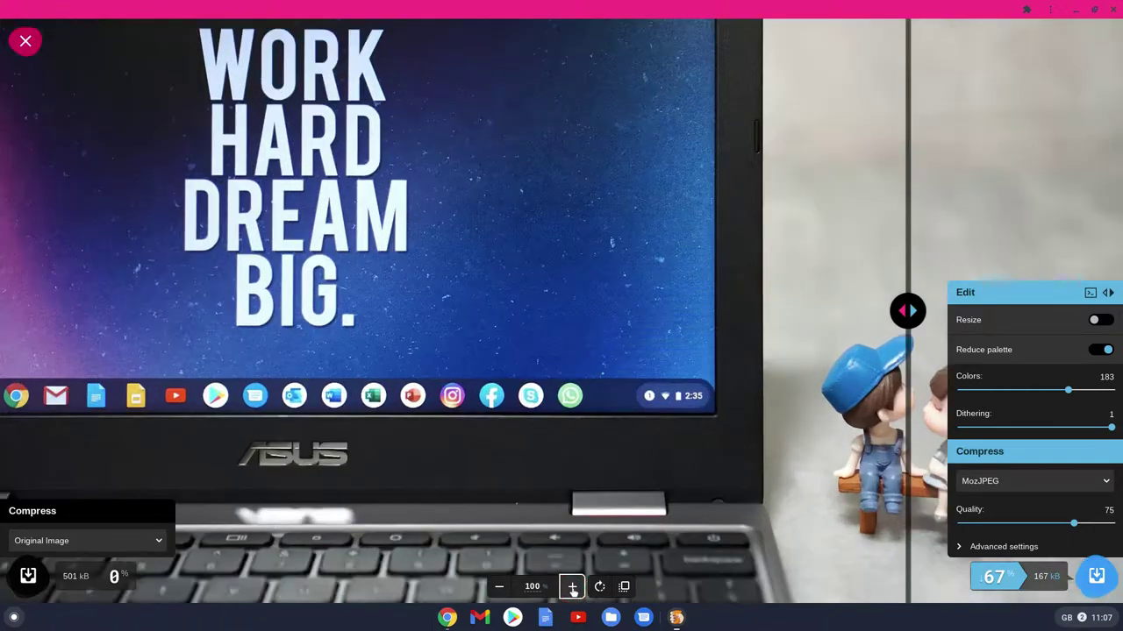
{"action": "left_click", "coordinate": [499, 587]}
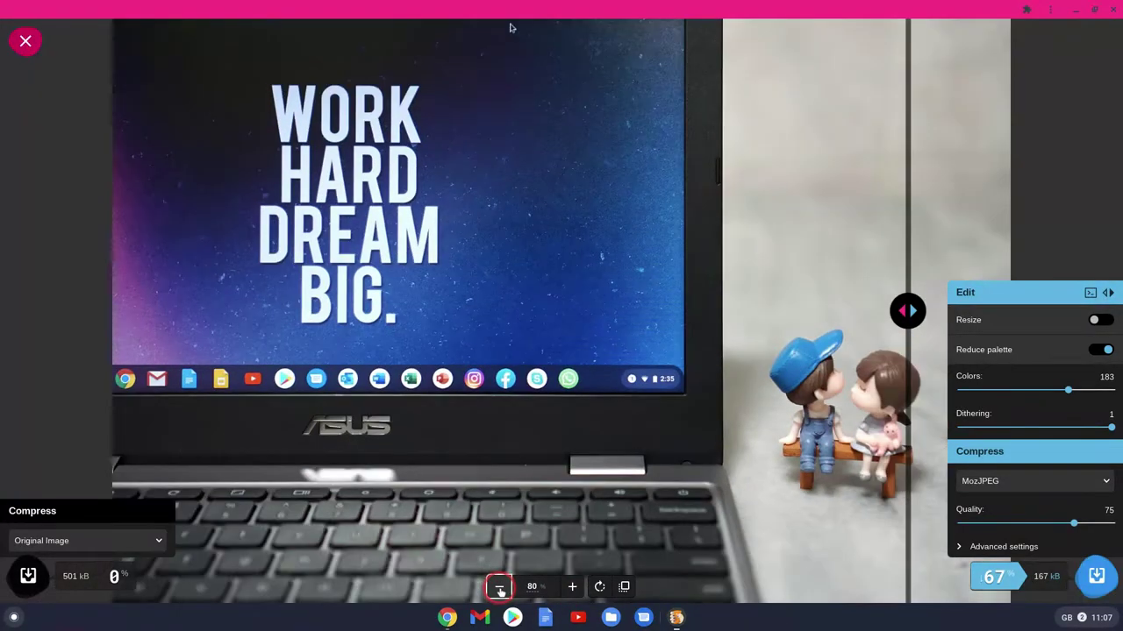
{"action": "left_click", "coordinate": [499, 587]}
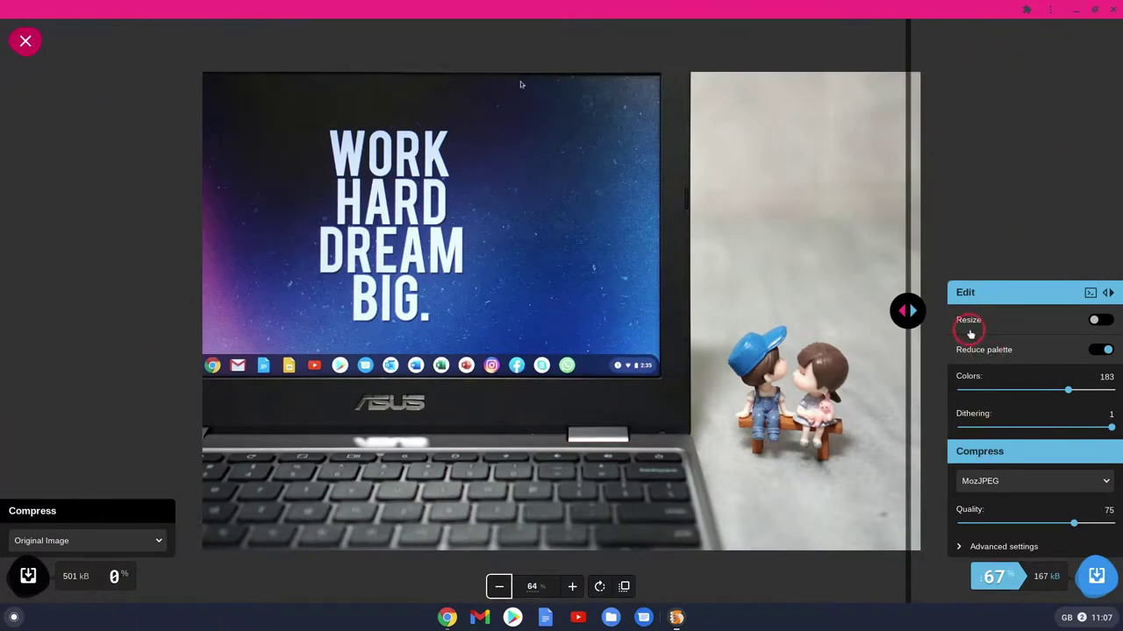
Turn on resizing with the Lanczos3 method kept and apply the 50% size preset.
{"action": "left_click", "coordinate": [1089, 323]}
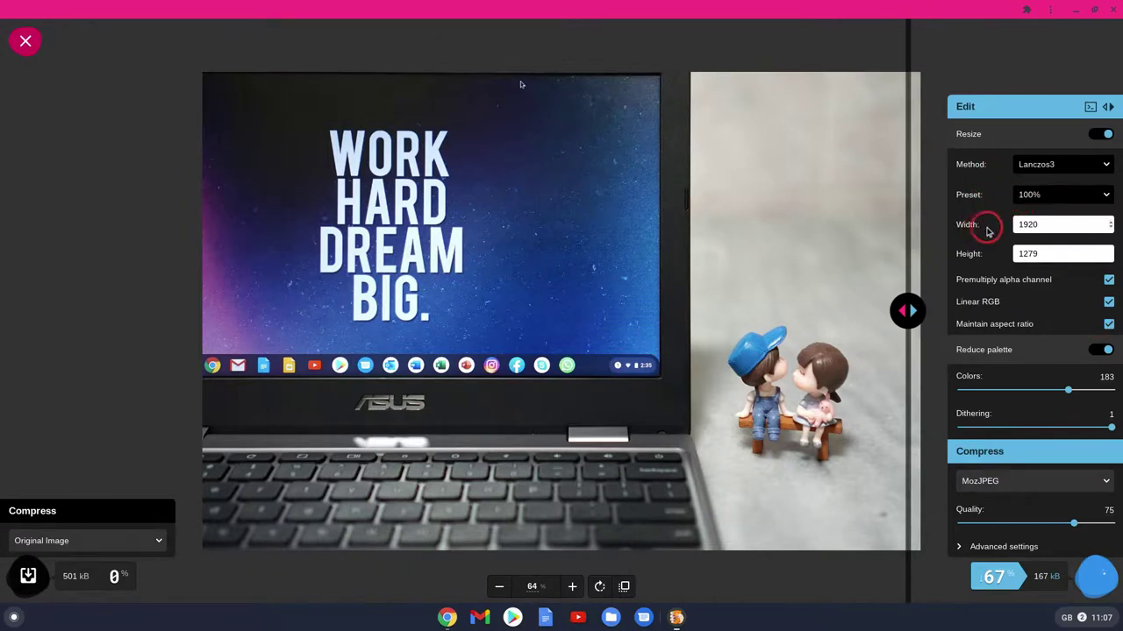
{"action": "left_click", "coordinate": [1107, 166]}
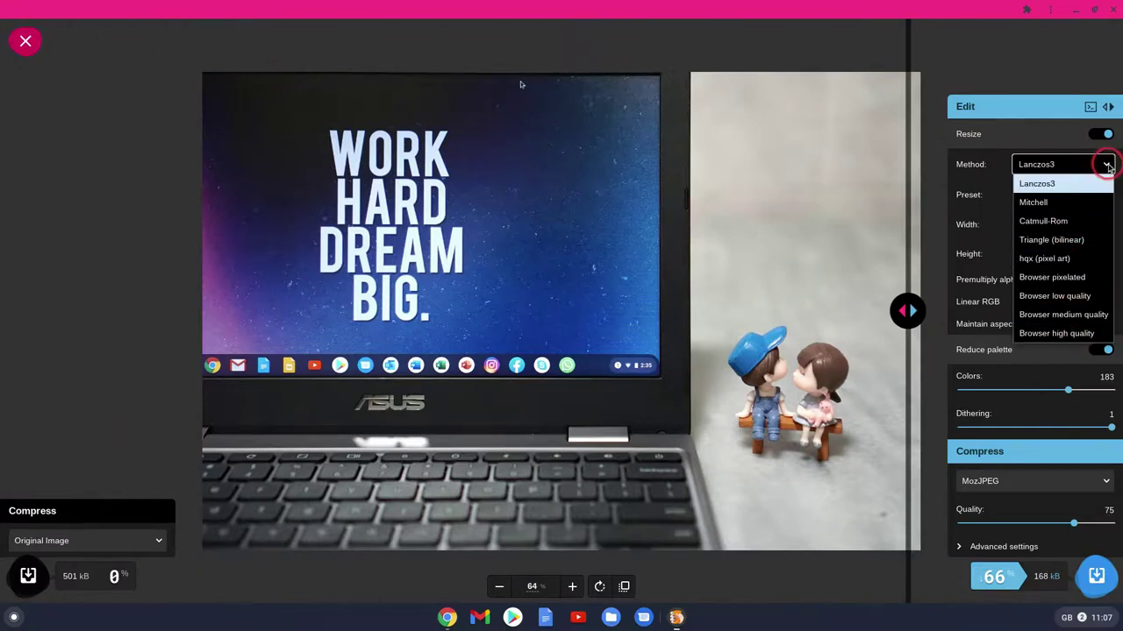
{"action": "left_click", "coordinate": [1107, 166]}
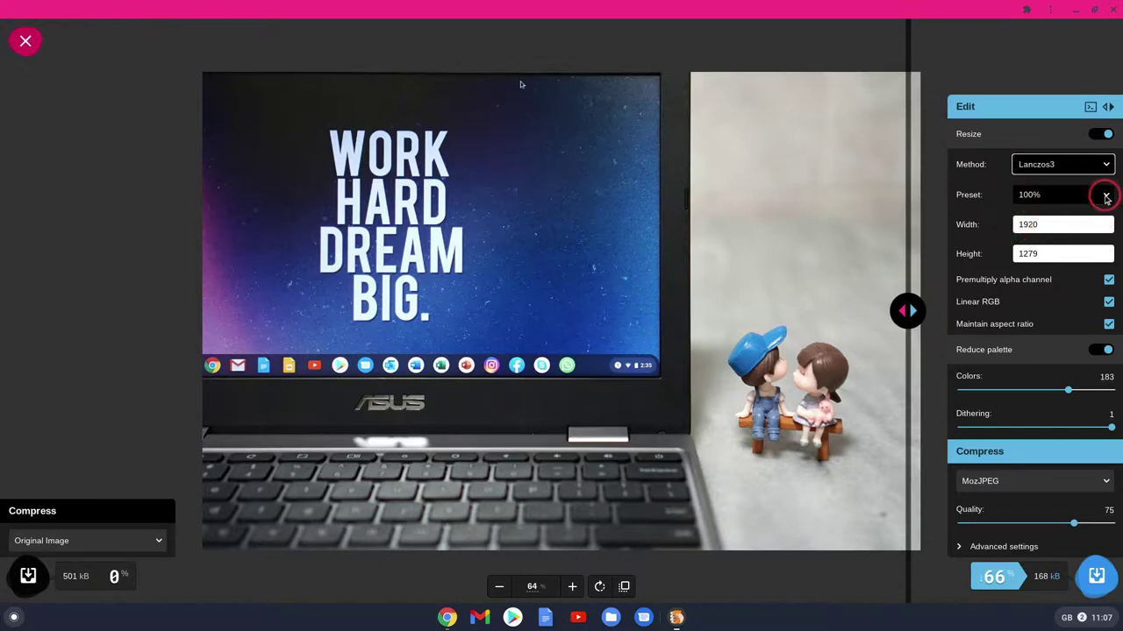
{"action": "left_click", "coordinate": [1106, 198]}
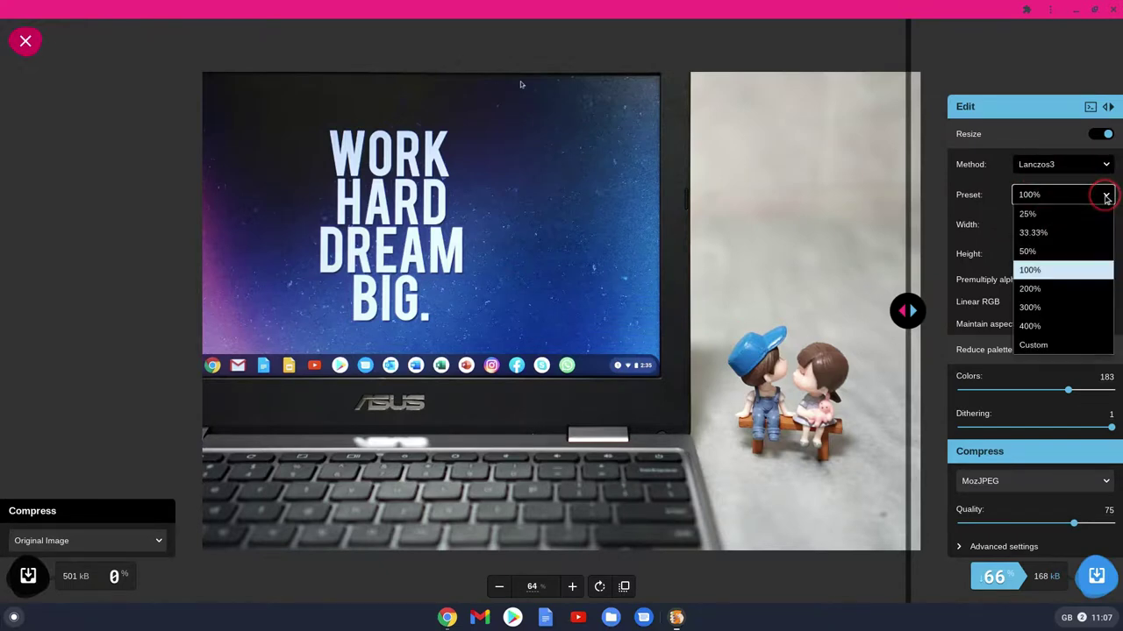
{"action": "left_click", "coordinate": [1040, 251]}
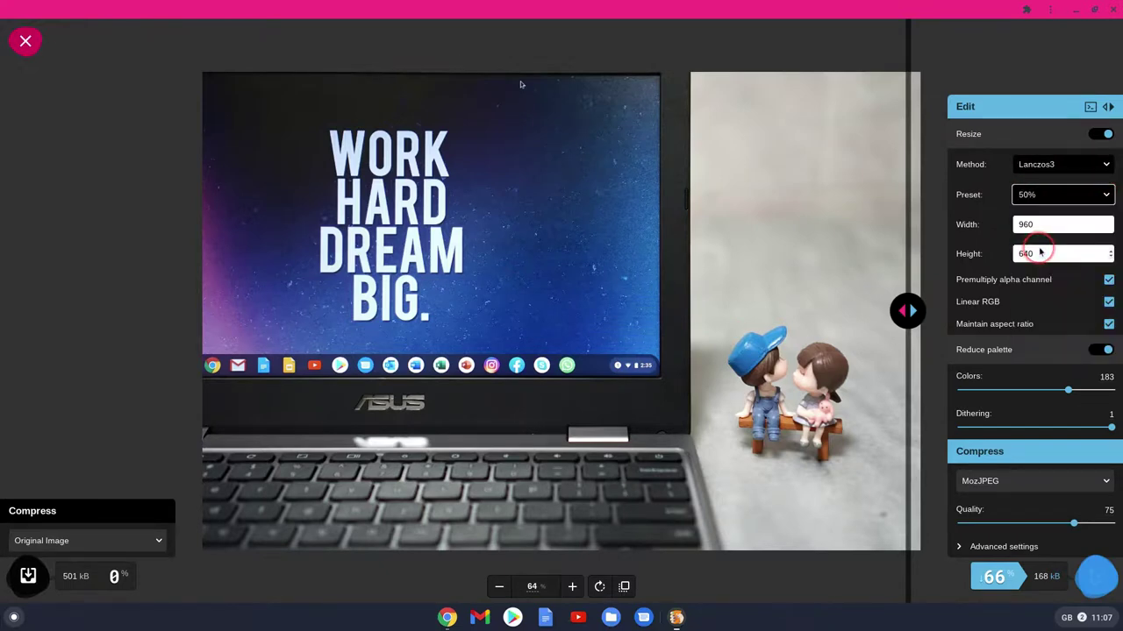
{"action": "left_click", "coordinate": [1033, 225]}
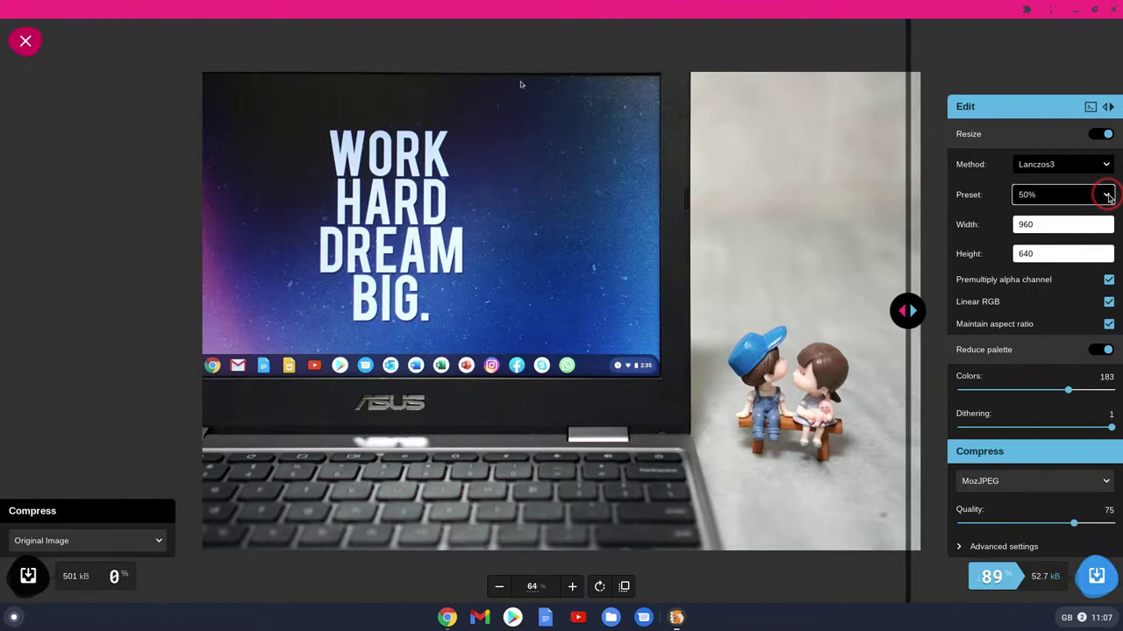
Apply the 100% size preset and set the width to 500 with the aspect ratio maintained.
{"action": "left_click", "coordinate": [1107, 196]}
{"action": "left_click", "coordinate": [1028, 269]}
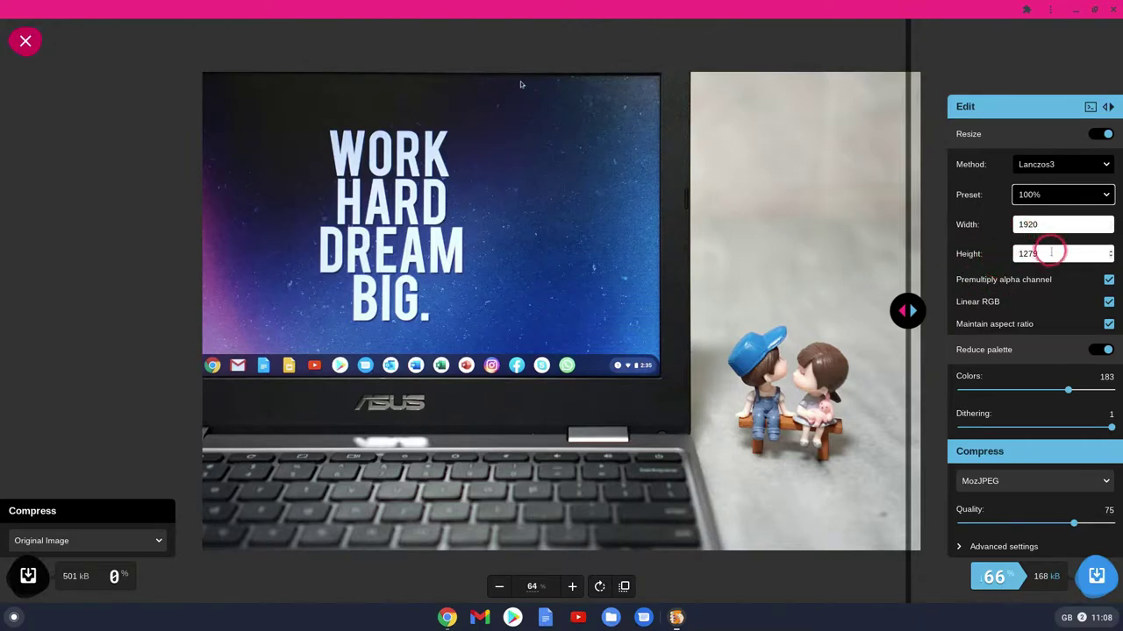
{"action": "left_click_drag", "start_coordinate": [1054, 225], "coordinate": [979, 227]}
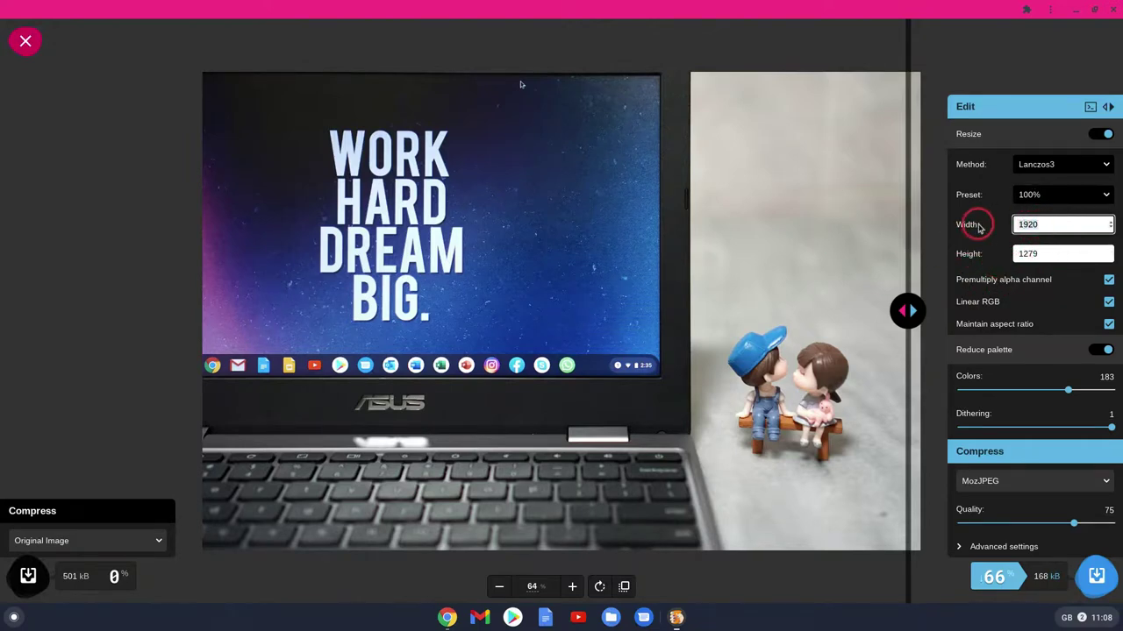
{"action": "type", "text": "500"}
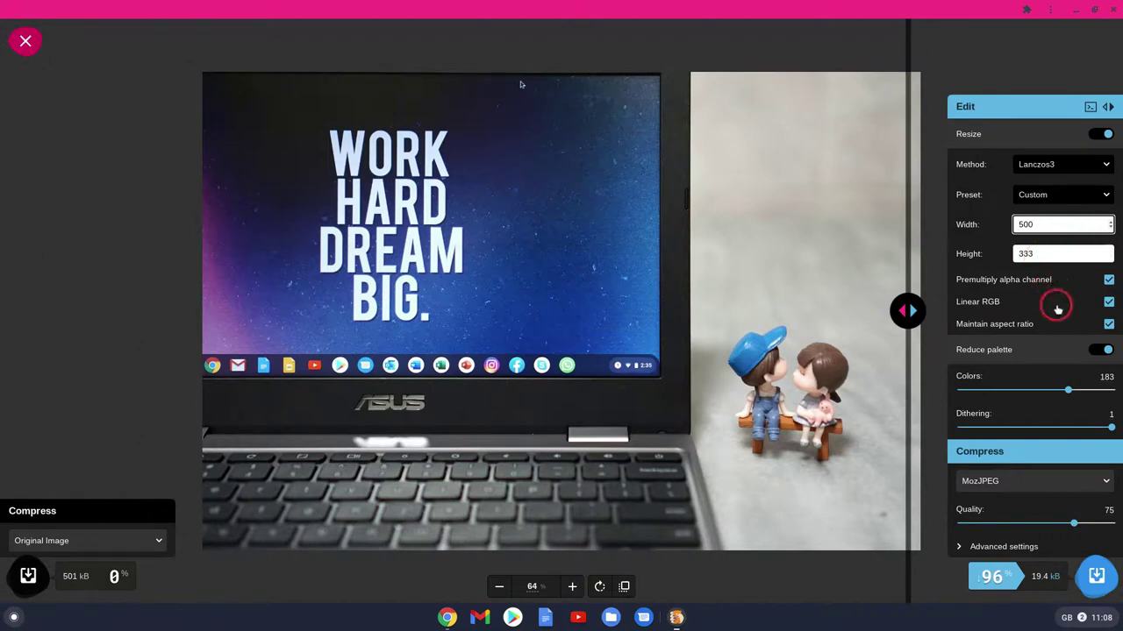
Try a width of 1920 without maintaining the aspect ratio, restore the ratio at that width, and compare with the original using the divider.
{"action": "left_click", "coordinate": [1108, 325]}
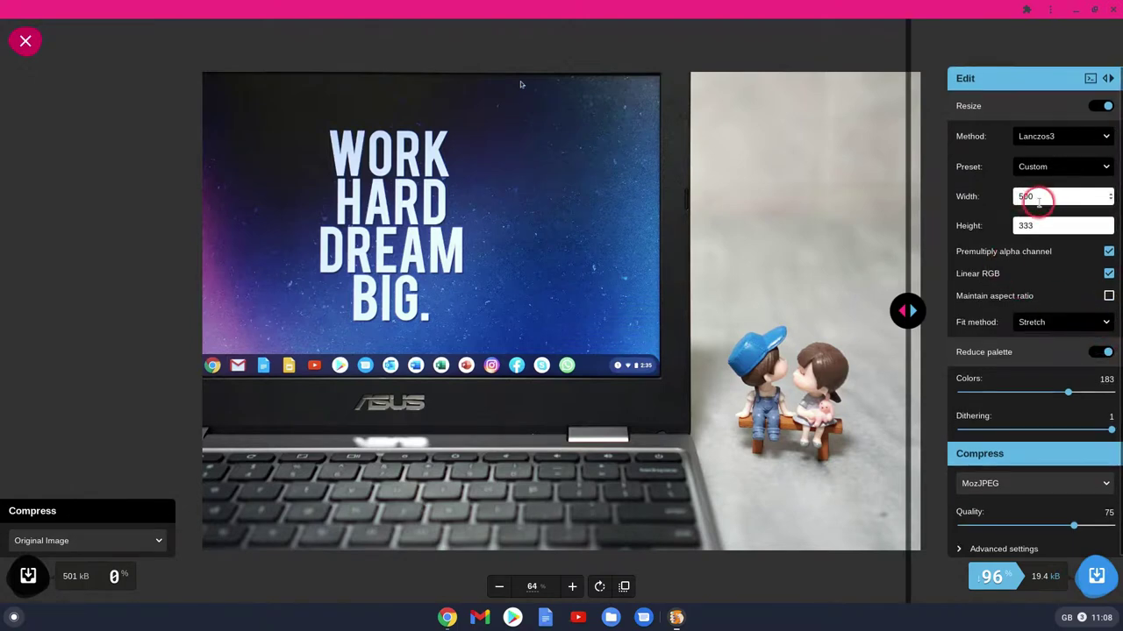
{"action": "left_click_drag", "start_coordinate": [1038, 200], "coordinate": [972, 198]}
{"action": "type", "text": "1920"}
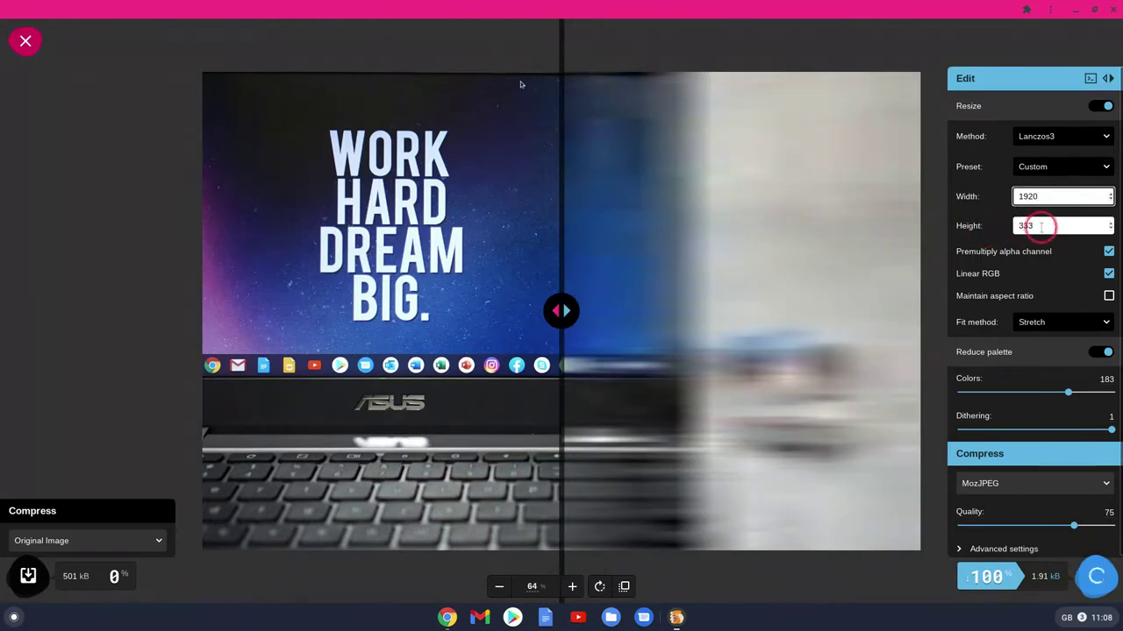
{"action": "left_click", "coordinate": [1109, 297]}
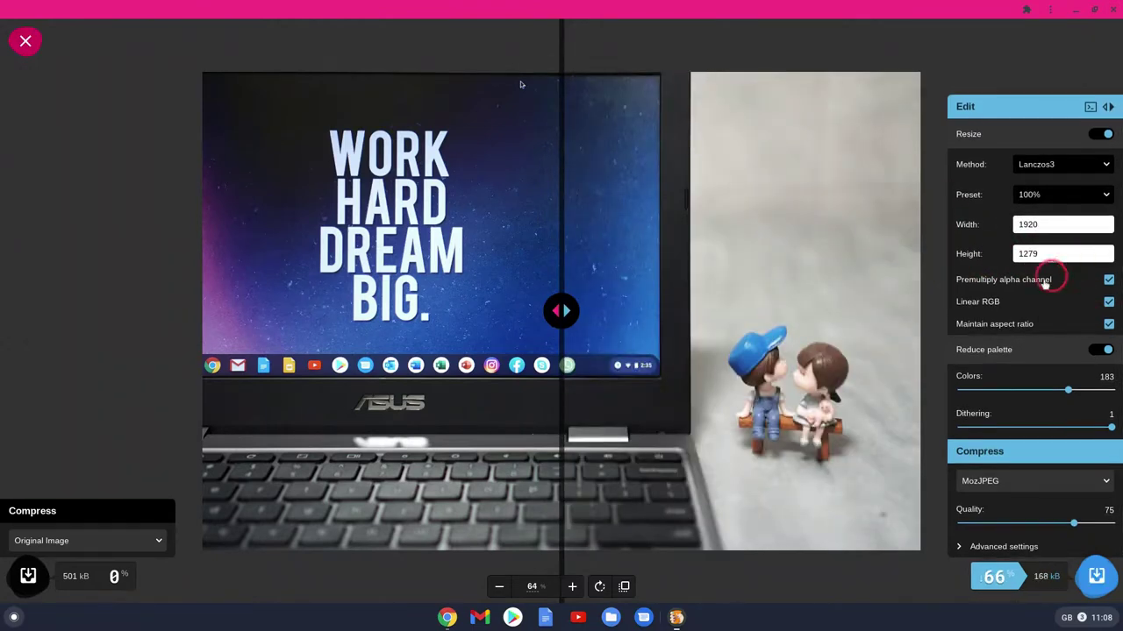
{"action": "left_click", "coordinate": [1047, 225]}
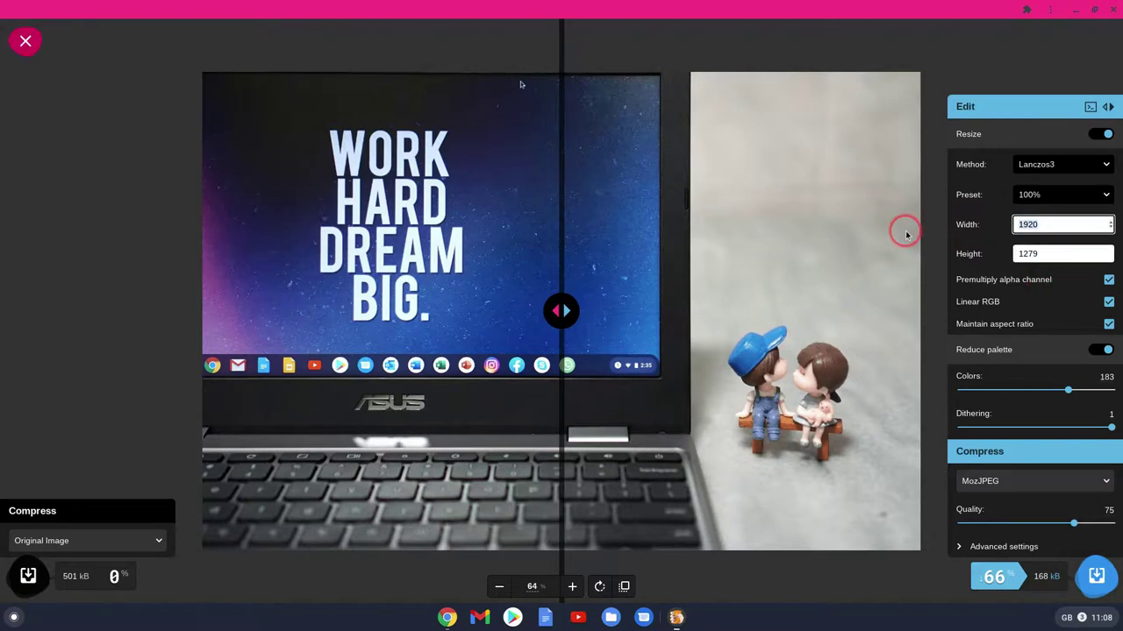
{"action": "type", "text": "1920"}
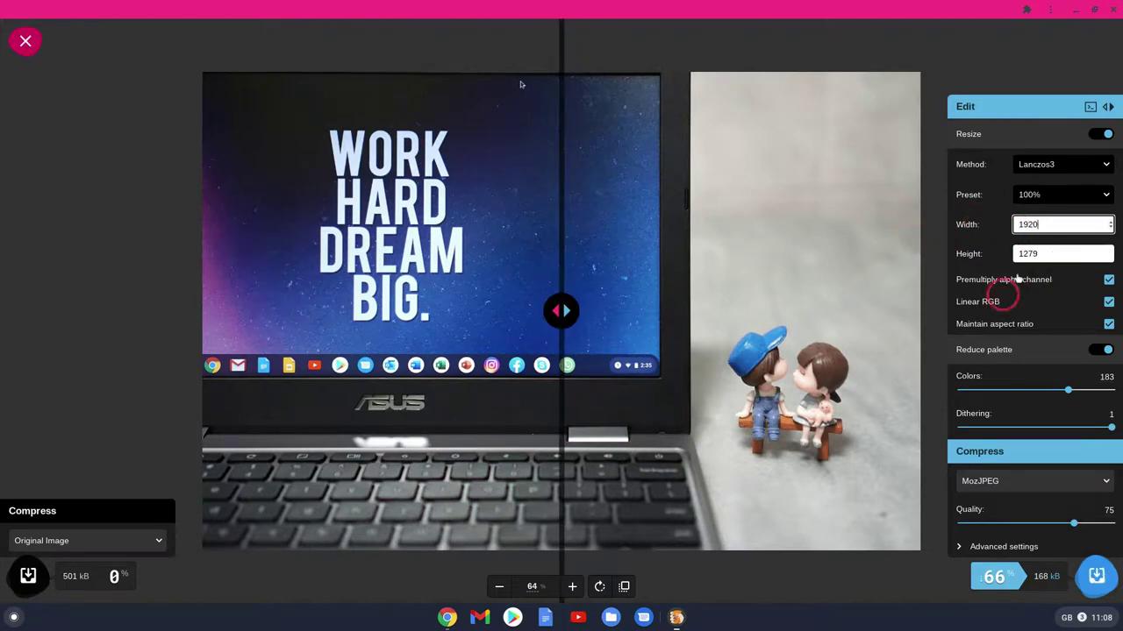
{"action": "left_click_drag", "start_coordinate": [562, 311], "coordinate": [609, 311]}
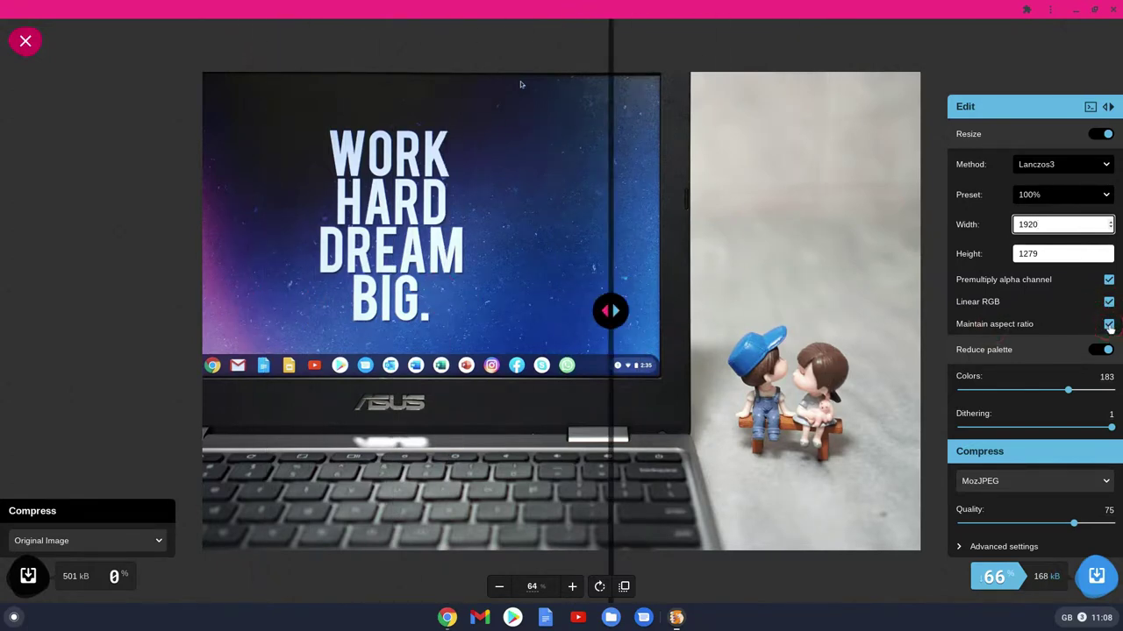
Turn off maintaining the aspect ratio and set only the resize width to 1000.
{"action": "left_click", "coordinate": [1110, 326]}
{"action": "scroll", "coordinate": [1109, 326], "scroll_direction": "down", "scroll_amount": 1}
{"action": "left_click", "coordinate": [1035, 195]}
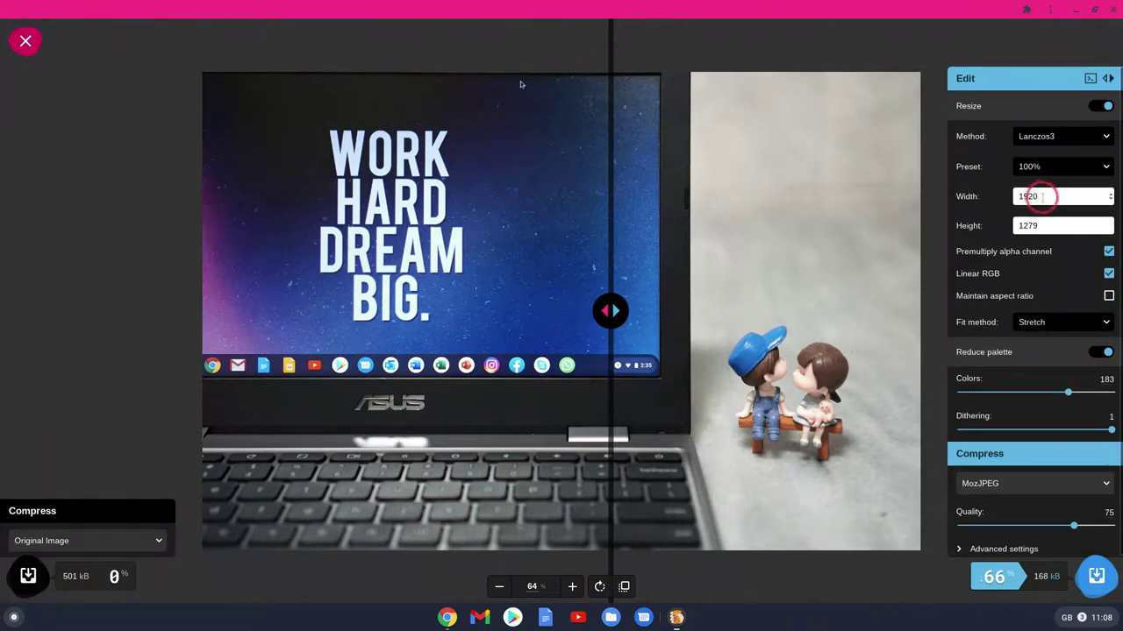
{"action": "key", "text": "ctrl+a"}
{"action": "type", "text": "10"}
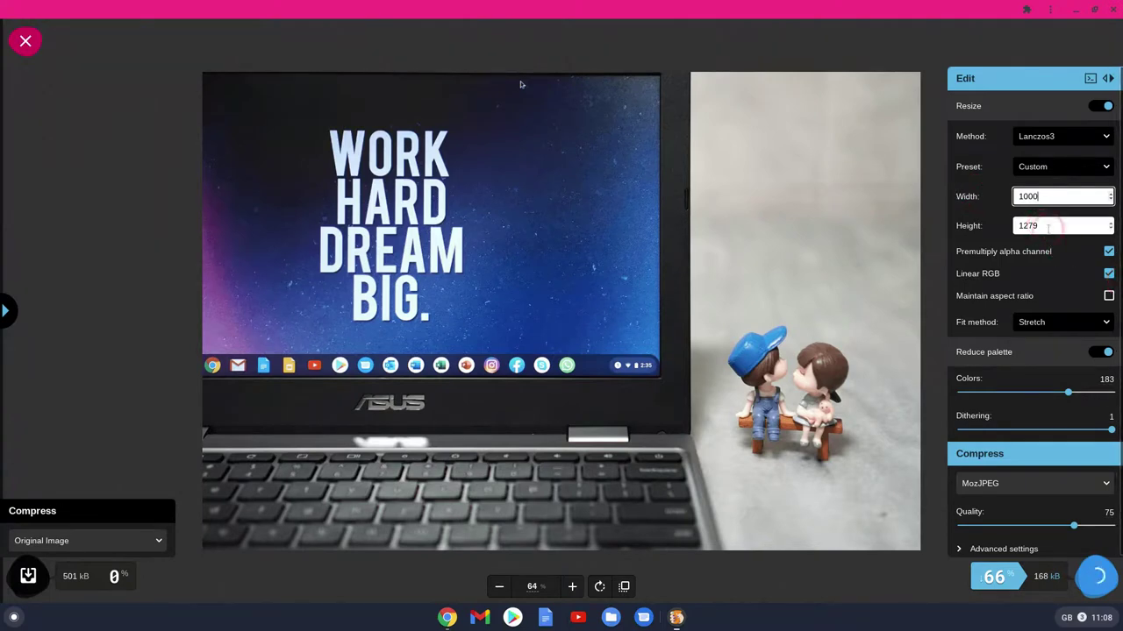
{"action": "left_click", "coordinate": [1048, 227]}
{"action": "double_click", "coordinate": [1021, 226]}
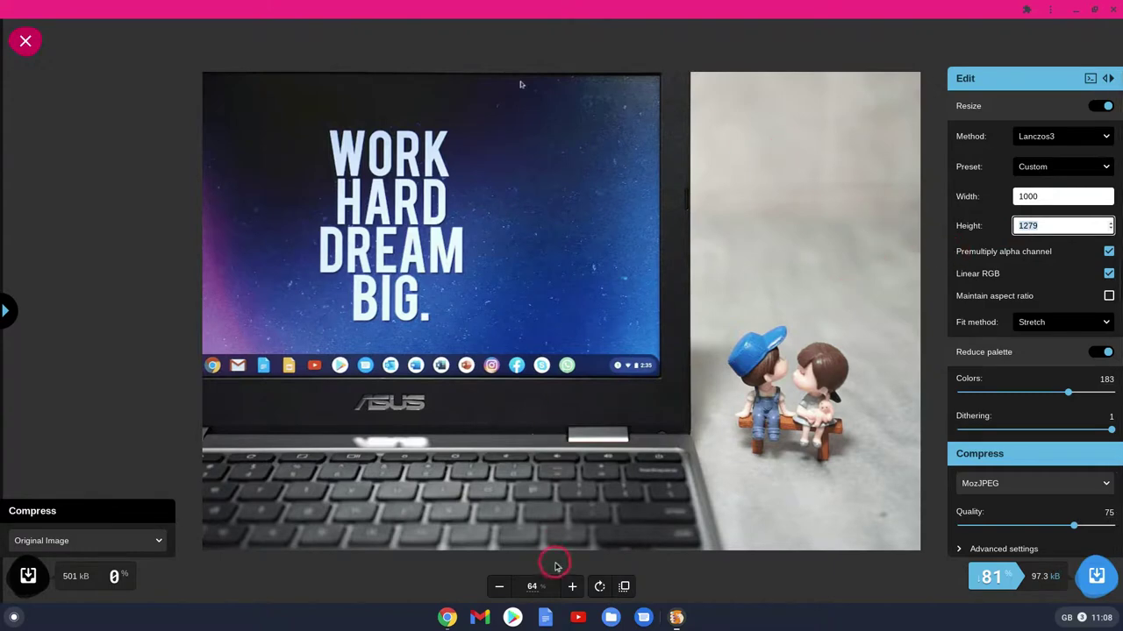
{"action": "left_click", "coordinate": [499, 585]}
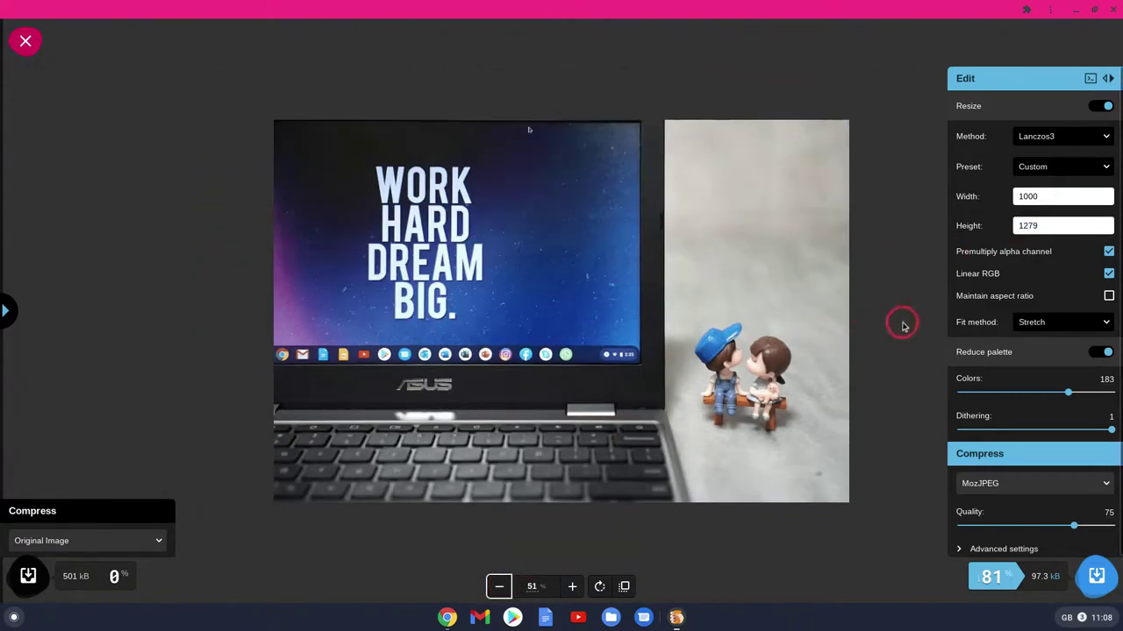
Set the resize dimensions to 500 wide and 600 high with the Stretch fit method.
{"action": "left_click", "coordinate": [1050, 194]}
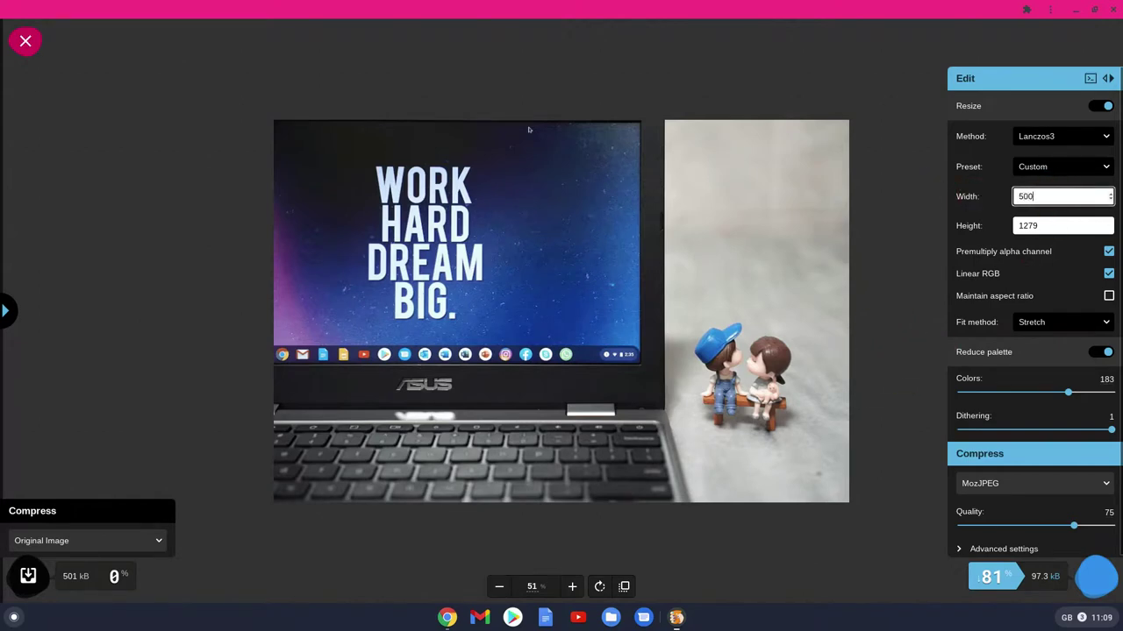
{"action": "key", "text": "Tab"}
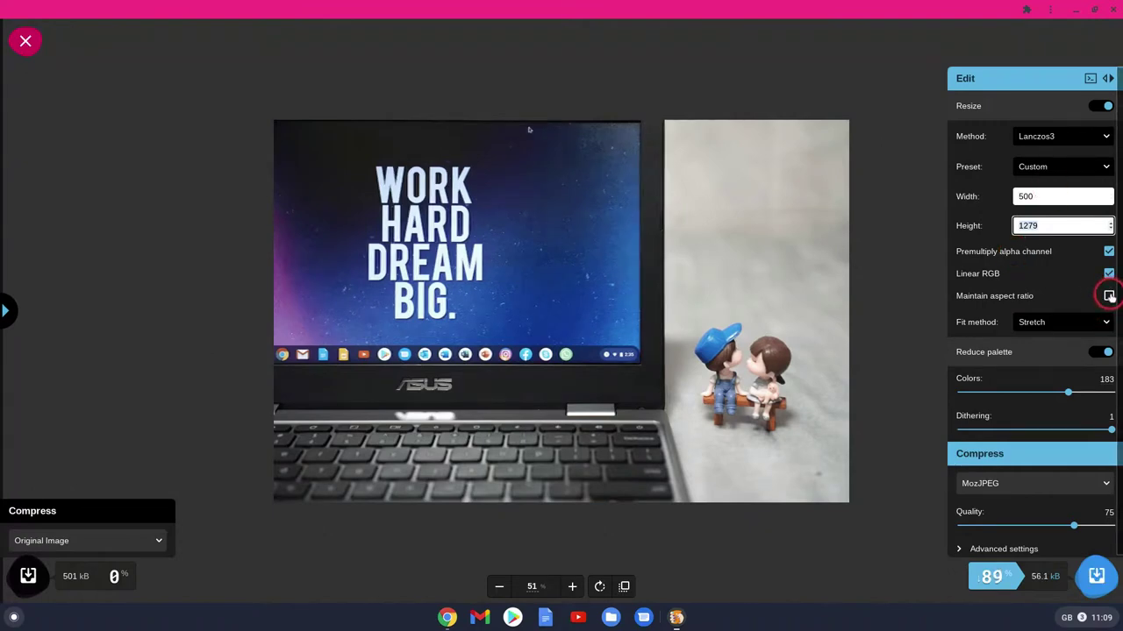
{"action": "left_click", "coordinate": [1108, 296]}
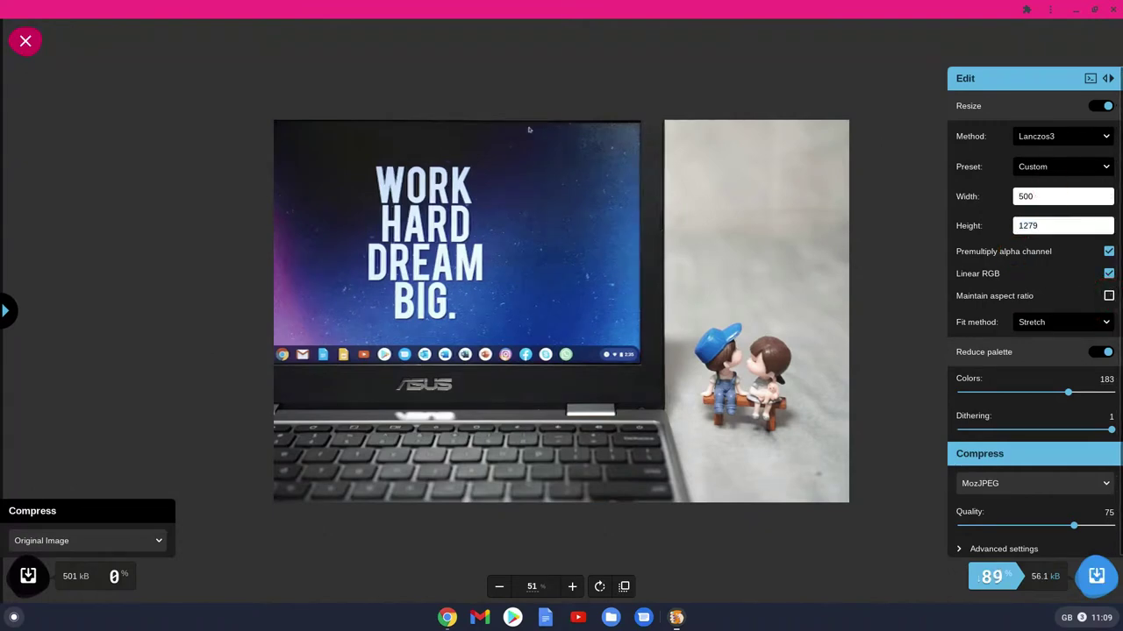
{"action": "left_click", "coordinate": [1051, 225]}
{"action": "left_click_drag", "start_coordinate": [1020, 218], "coordinate": [984, 155]}
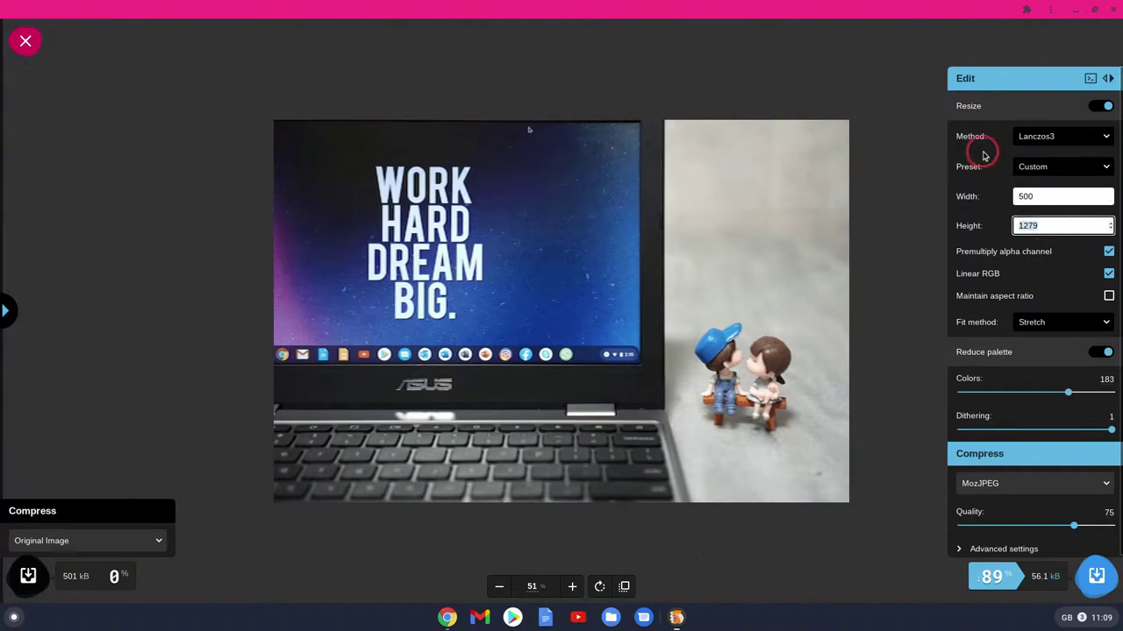
{"action": "type", "text": "600"}
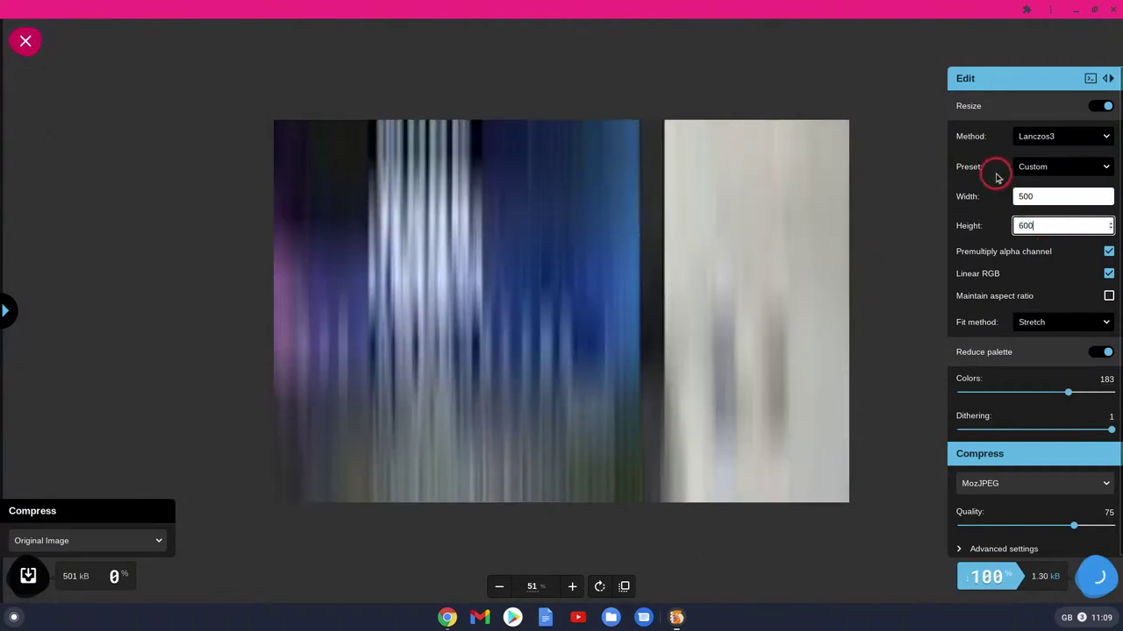
{"action": "left_click", "coordinate": [864, 228]}
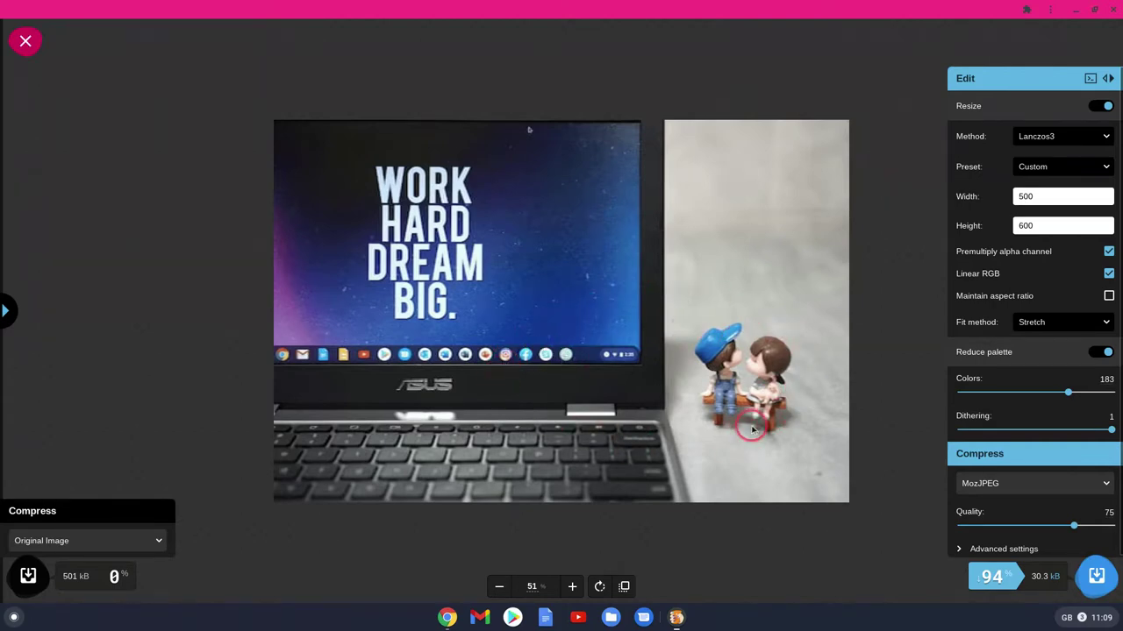
Try the Browser JPEG compression format and switch back to MozJPEG at quality 75.
{"action": "left_click", "coordinate": [996, 487]}
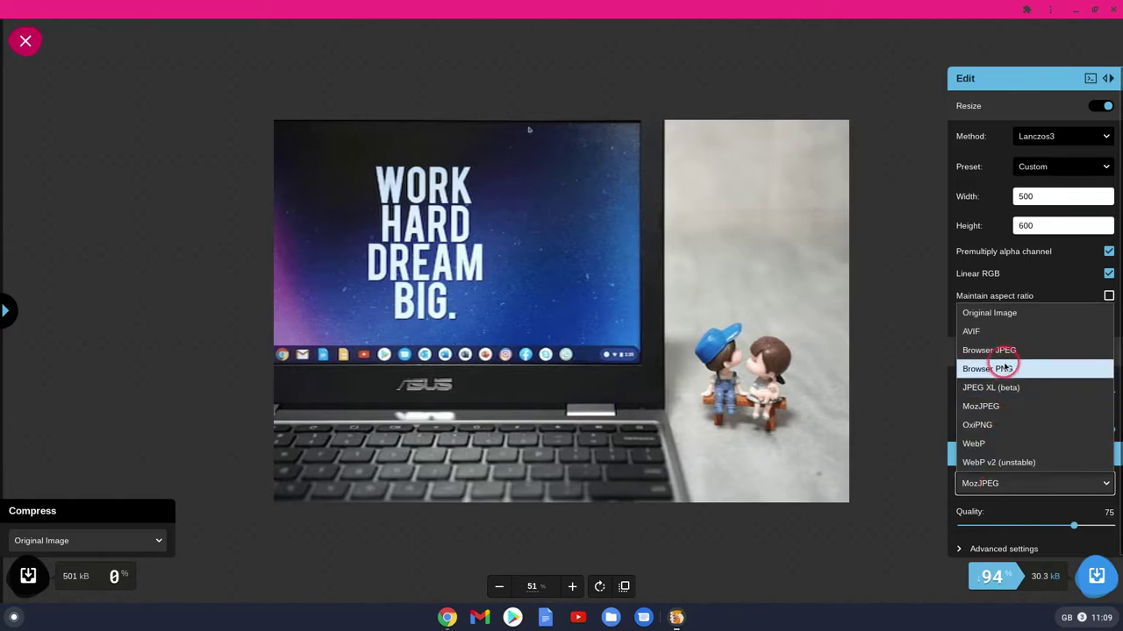
{"action": "left_click", "coordinate": [1006, 351]}
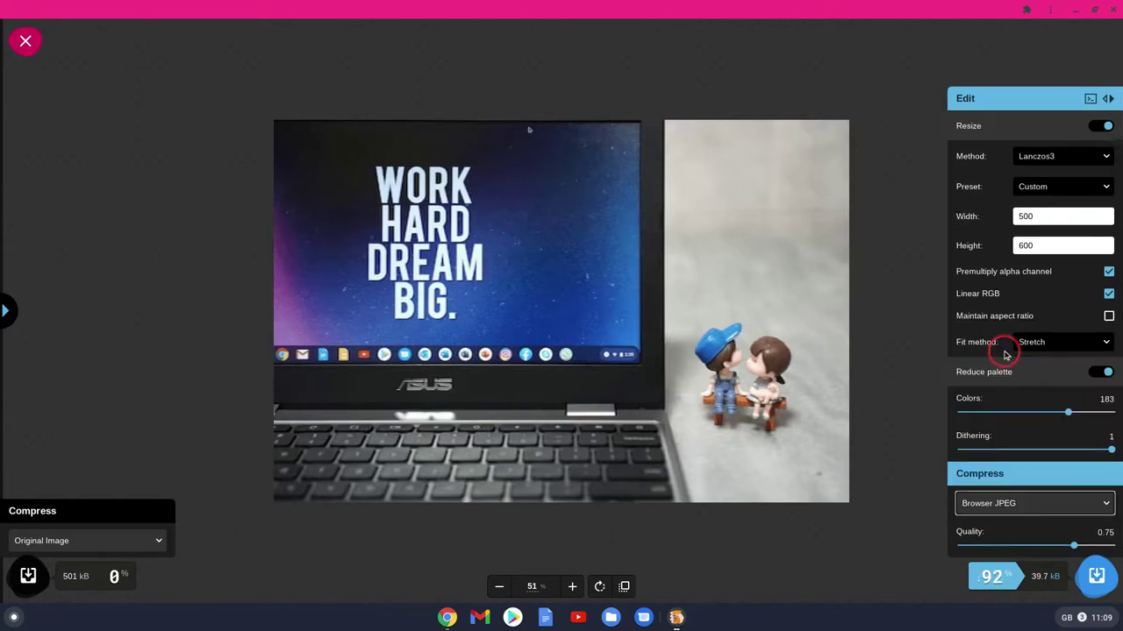
{"action": "left_click", "coordinate": [1015, 501]}
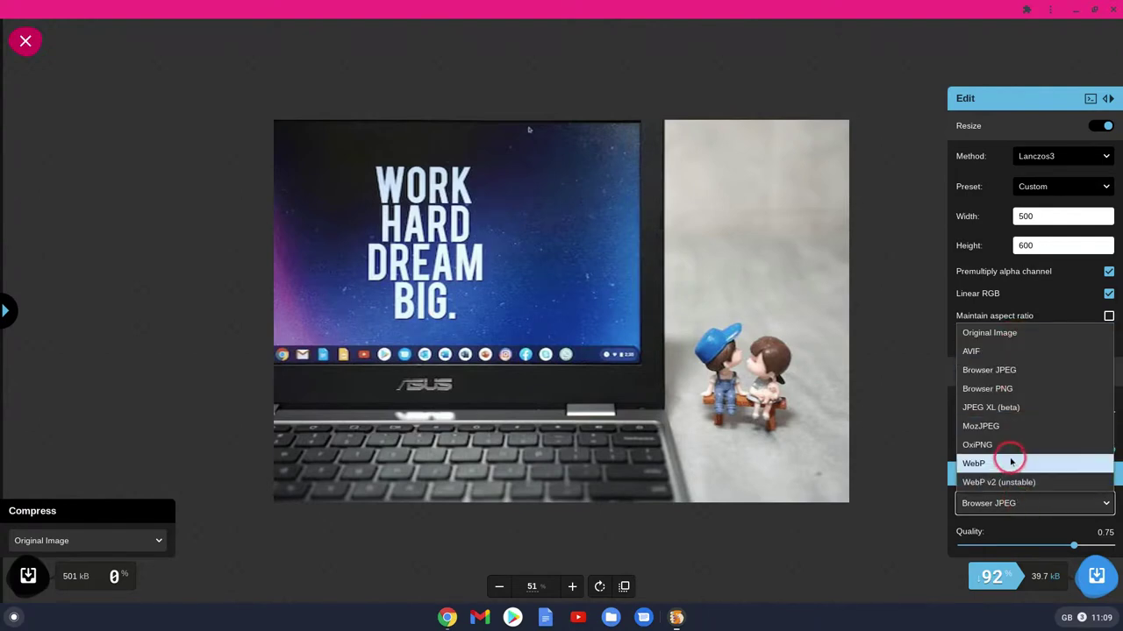
{"action": "left_click", "coordinate": [1006, 426]}
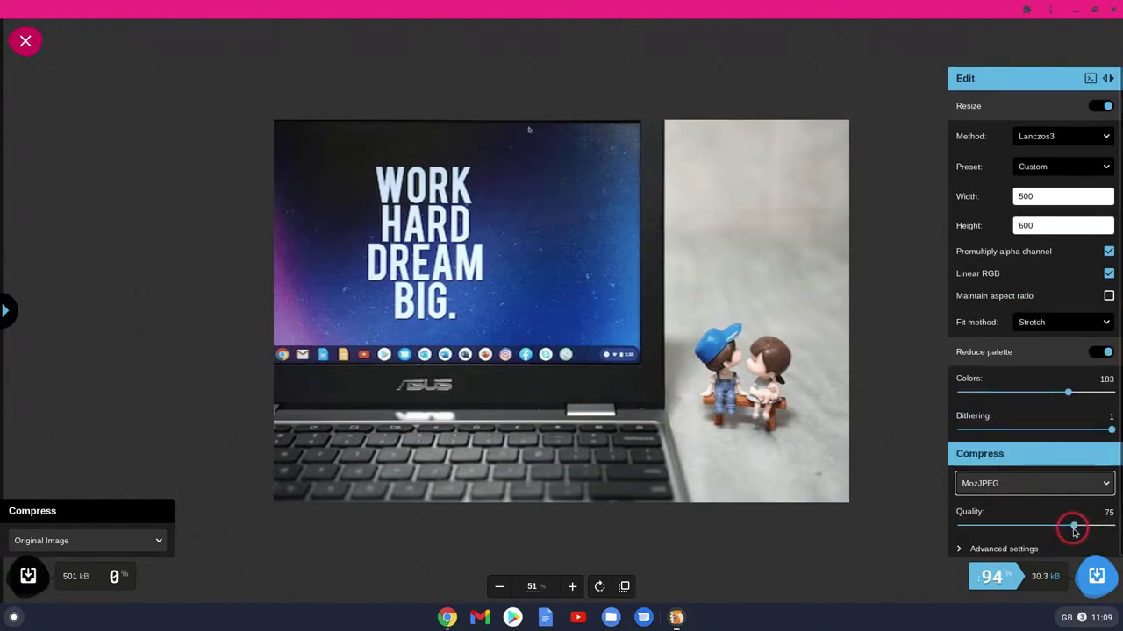
{"action": "mouse_move", "coordinate": [1075, 526]}
{"action": "left_mouse_down"}
{"action": "mouse_move", "coordinate": [1003, 521]}
{"action": "mouse_move", "coordinate": [1074, 529]}
{"action": "left_mouse_up"}
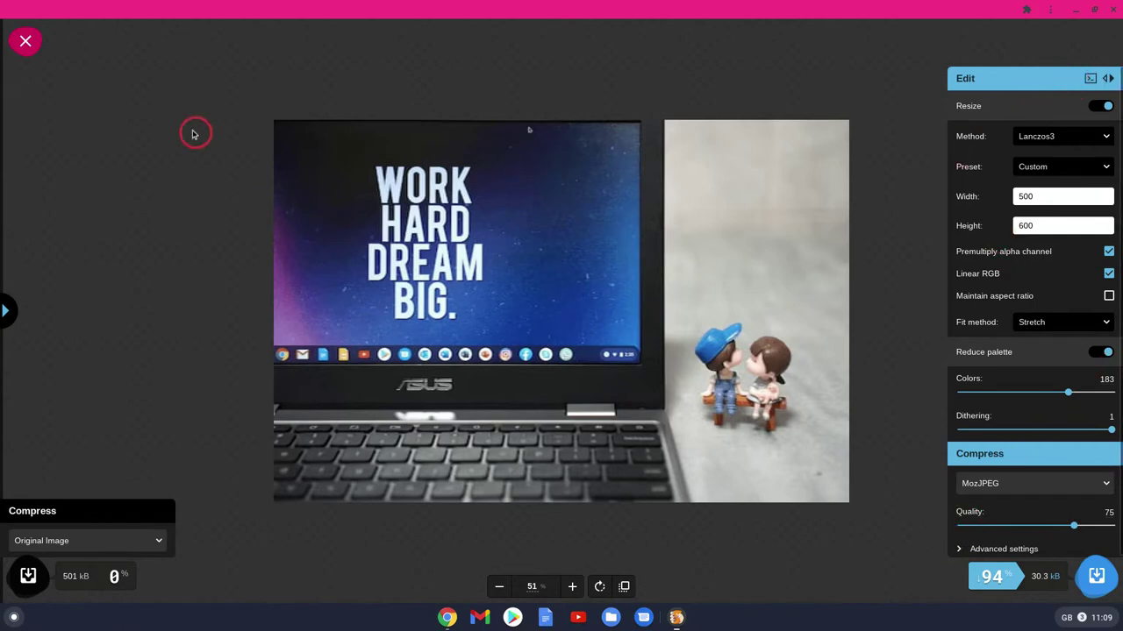
Close the edited image and reopen the laptop photo from the Chromebook's files with fresh settings.
{"action": "left_click", "coordinate": [24, 44]}
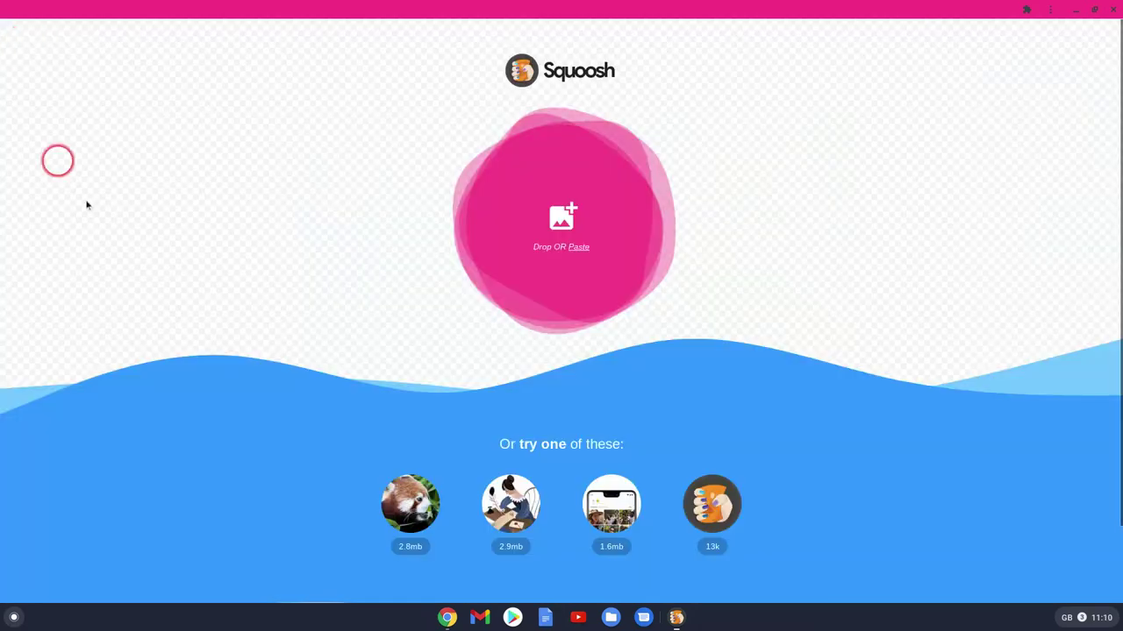
{"action": "left_click", "coordinate": [564, 238]}
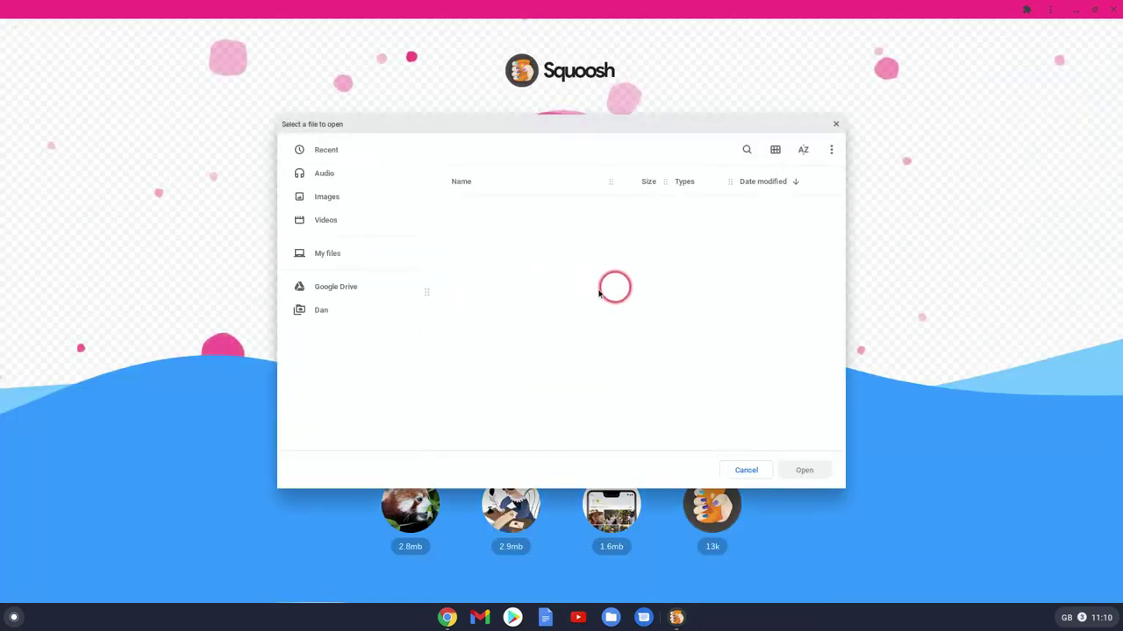
{"action": "double_click", "coordinate": [530, 234]}
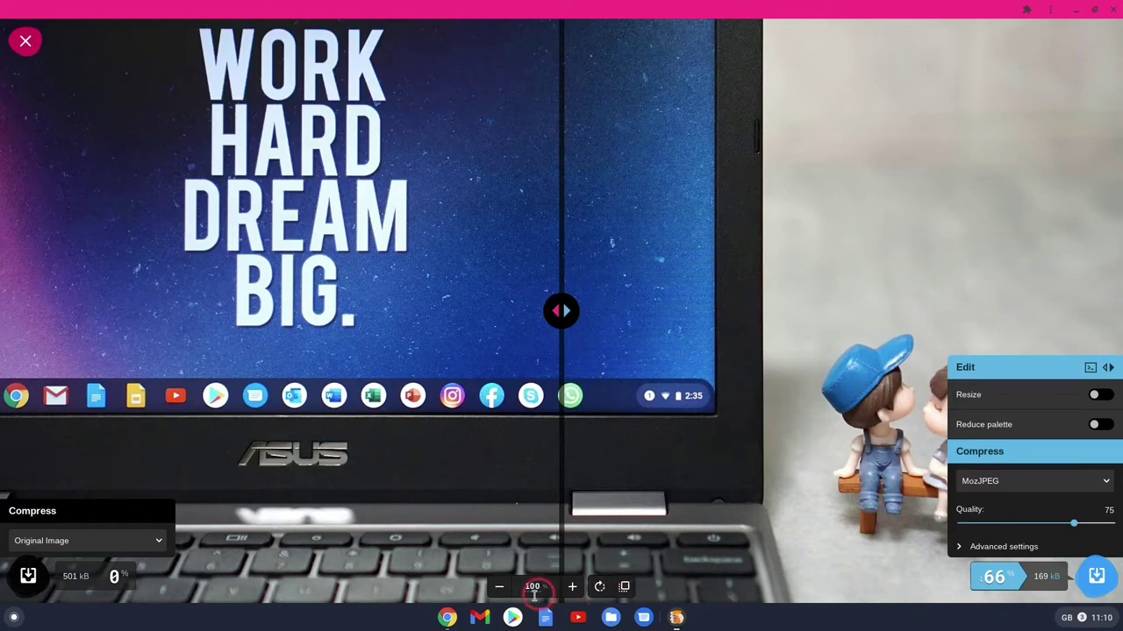
{"action": "left_click", "coordinate": [499, 587]}
{"action": "left_click", "coordinate": [499, 587]}
{"action": "left_click", "coordinate": [499, 586]}
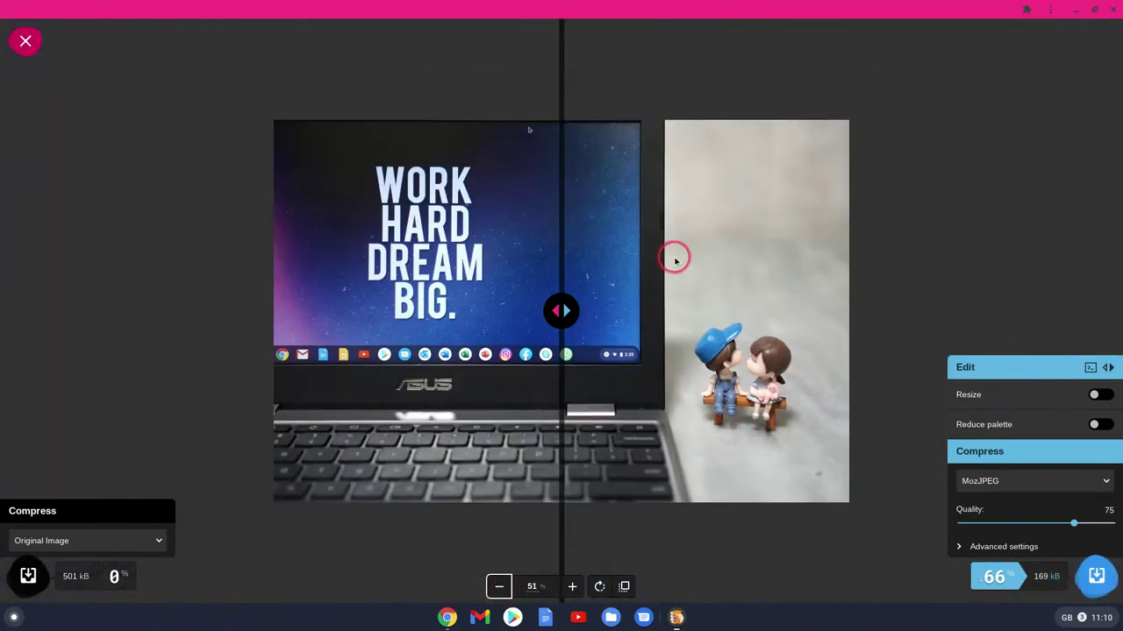
Turn on resizing and try widths of 1000 and 1200, with the aspect ratio maintained and 1200 kept.
{"action": "left_click", "coordinate": [1097, 397]}
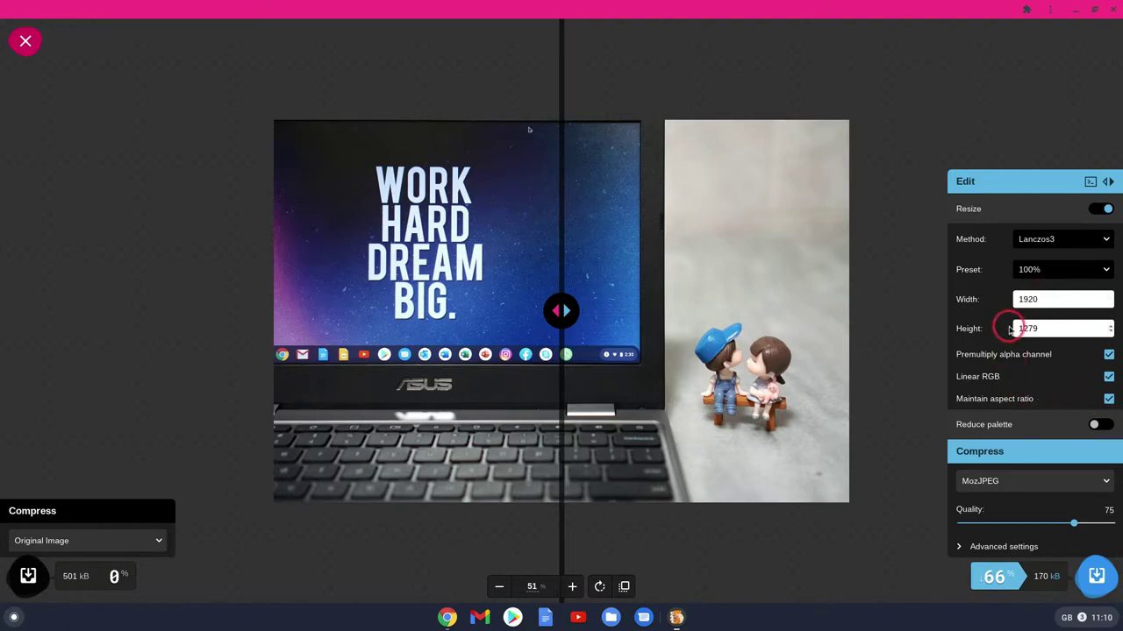
{"action": "double_click", "coordinate": [1050, 300]}
{"action": "type", "text": "1000"}
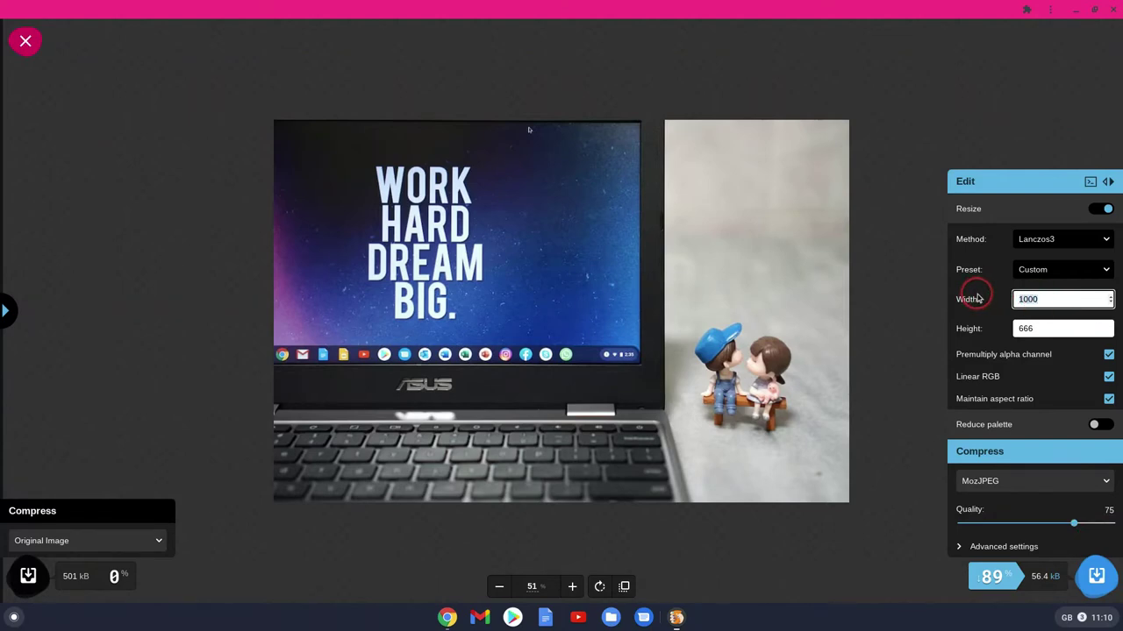
{"action": "type", "text": "120"}
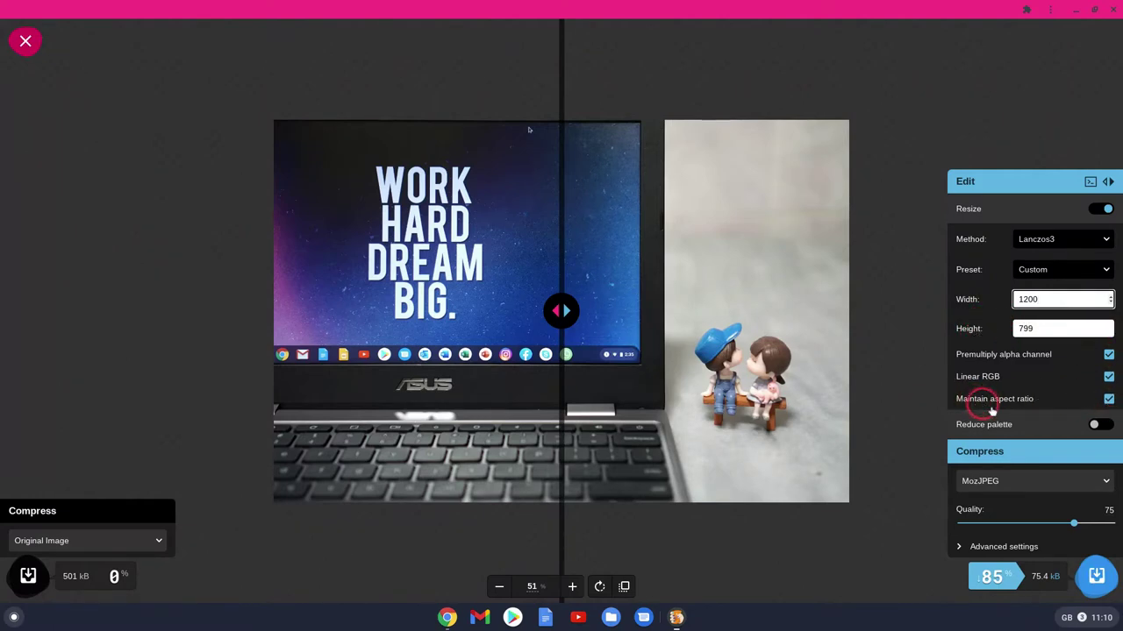
Turn off maintaining the aspect ratio and set the resize height to 675.
{"action": "left_click", "coordinate": [1109, 400]}
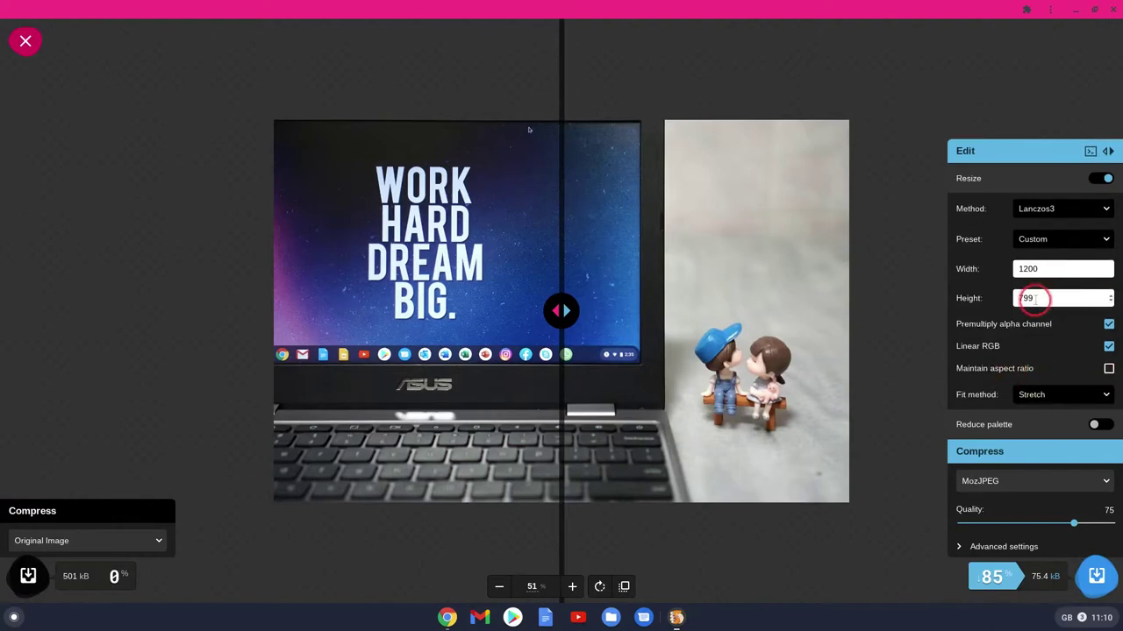
{"action": "double_click", "coordinate": [1026, 299]}
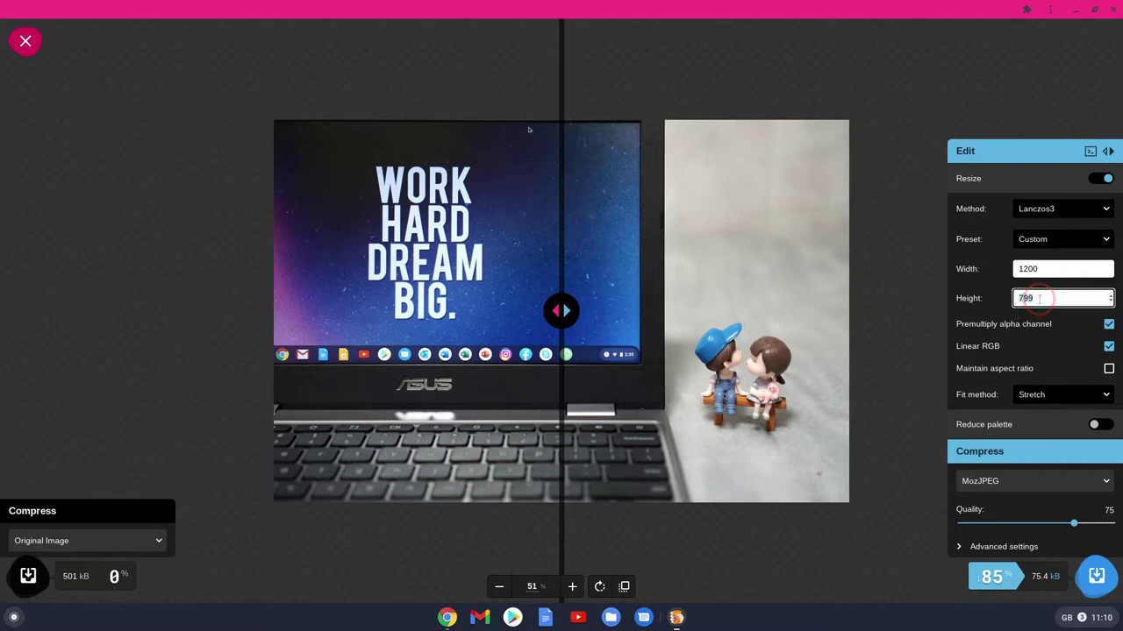
{"action": "type", "text": "675"}
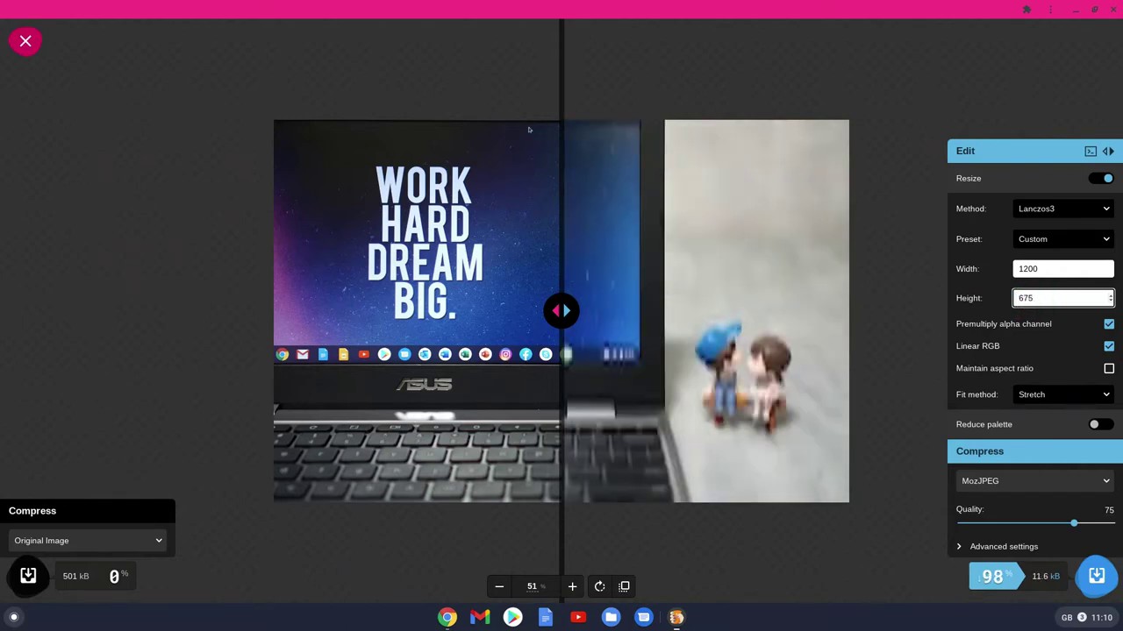
{"action": "left_click", "coordinate": [884, 377]}
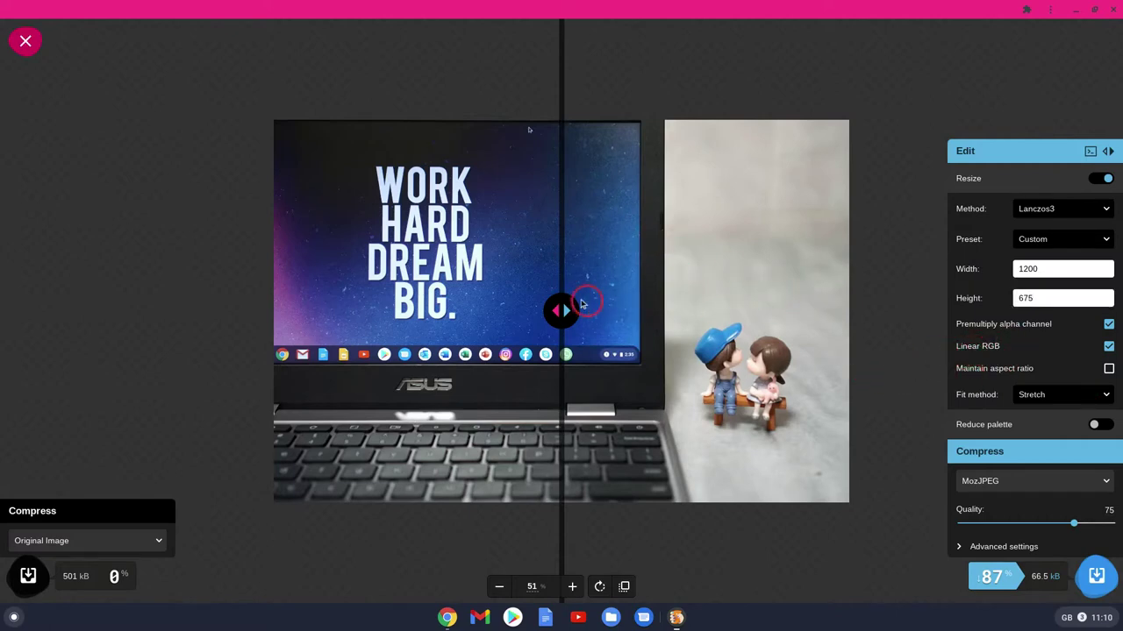
Compare the resized photo with the original across the divider and check its compressed file size.
{"action": "left_click_drag", "start_coordinate": [561, 311], "coordinate": [615, 312]}
{"action": "left_click", "coordinate": [1049, 589]}
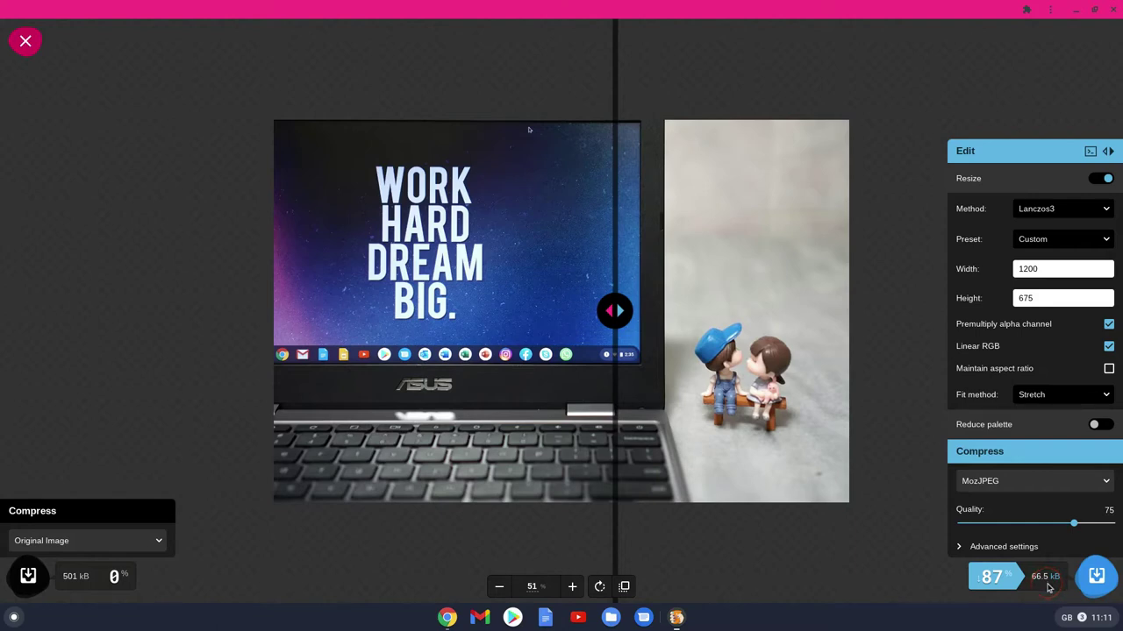
Rotate the photo through four quarter turns, back to its upright landscape orientation.
{"action": "left_click", "coordinate": [600, 587]}
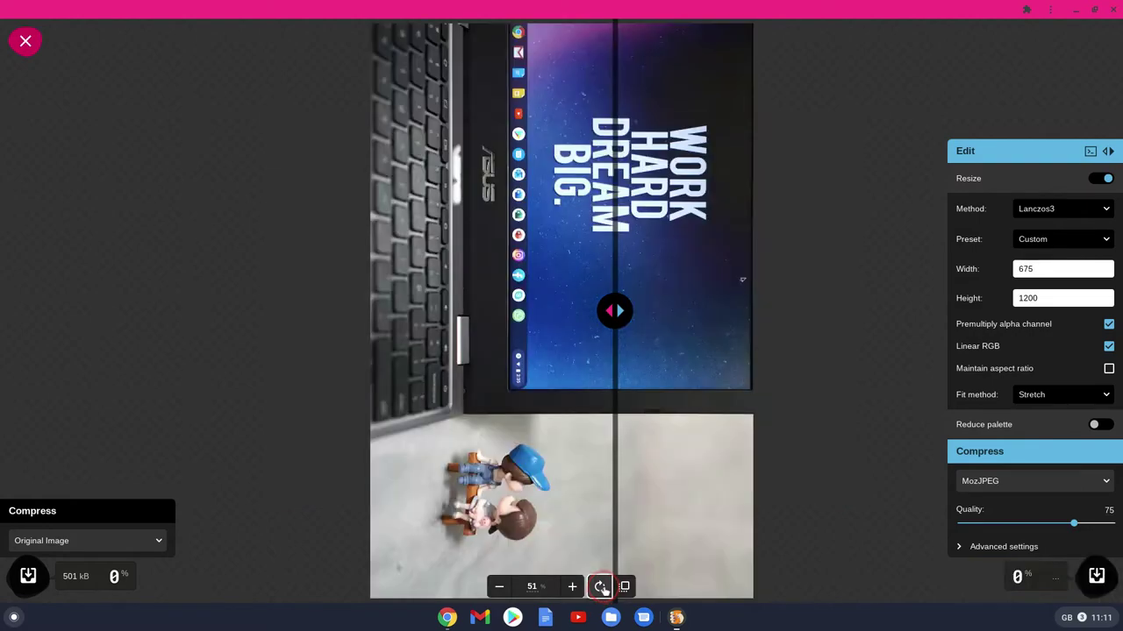
{"action": "left_click", "coordinate": [601, 586]}
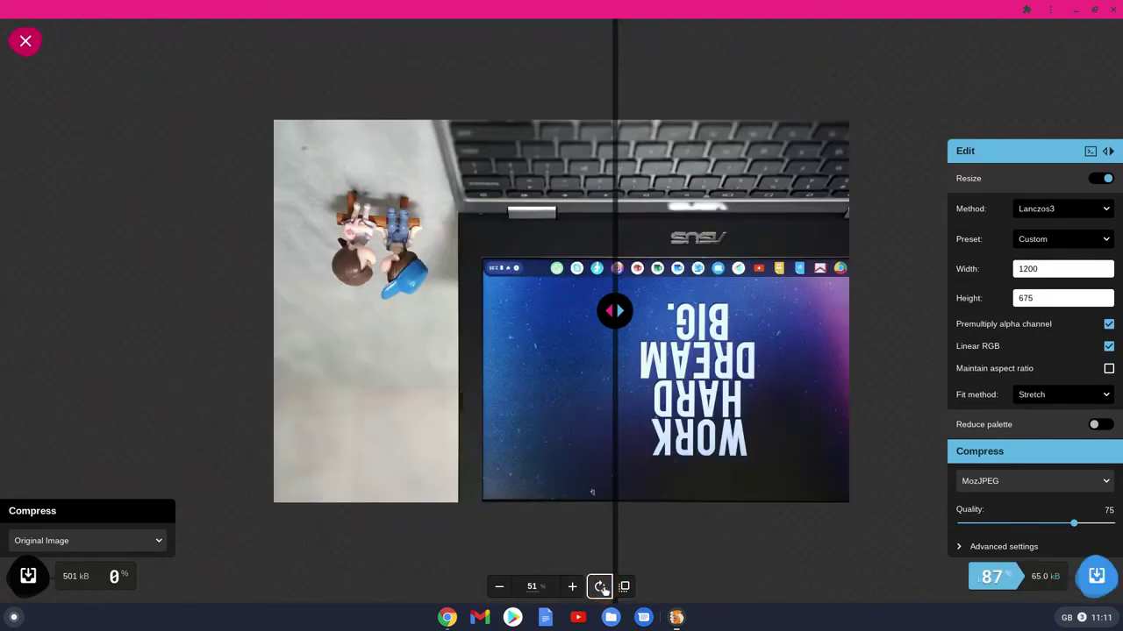
{"action": "left_click", "coordinate": [601, 586]}
{"action": "left_click", "coordinate": [601, 587]}
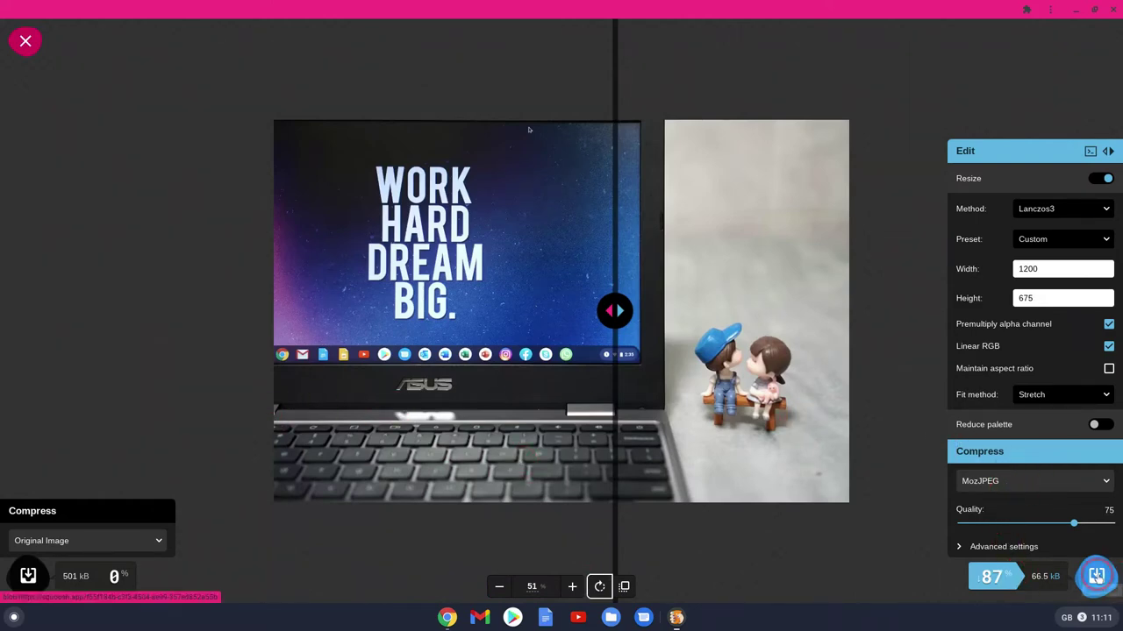
Save the compressed photo as chromebook-4581449_1920.jpg in the MP4 Videos folder on Google Drive.
{"action": "left_click", "coordinate": [1096, 576]}
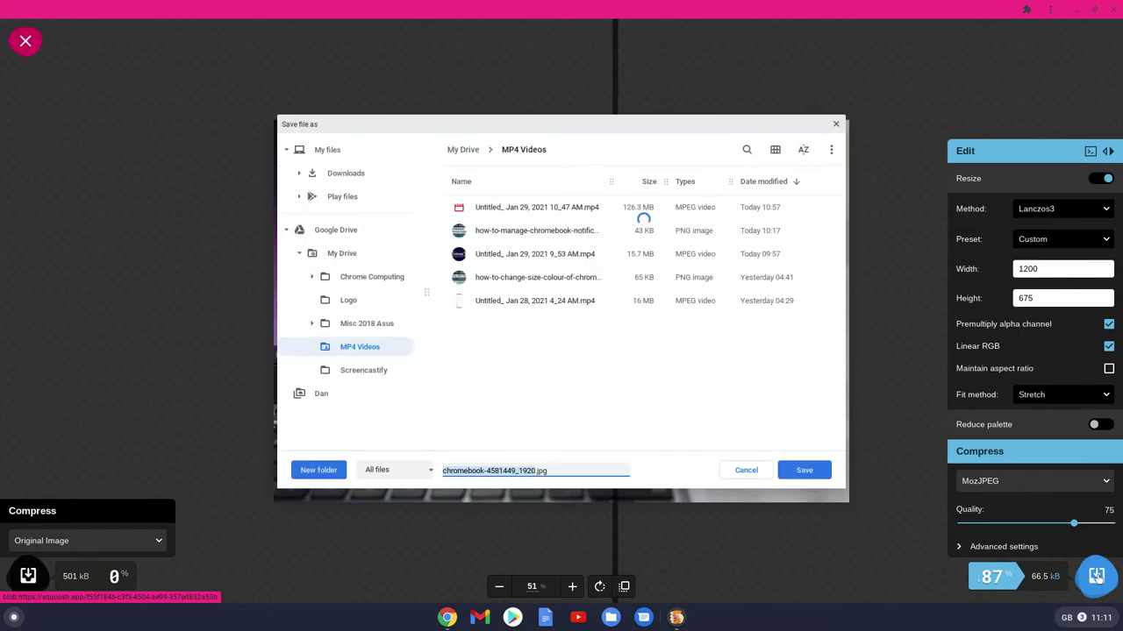
{"action": "left_click", "coordinate": [495, 470]}
{"action": "left_click", "coordinate": [809, 471]}
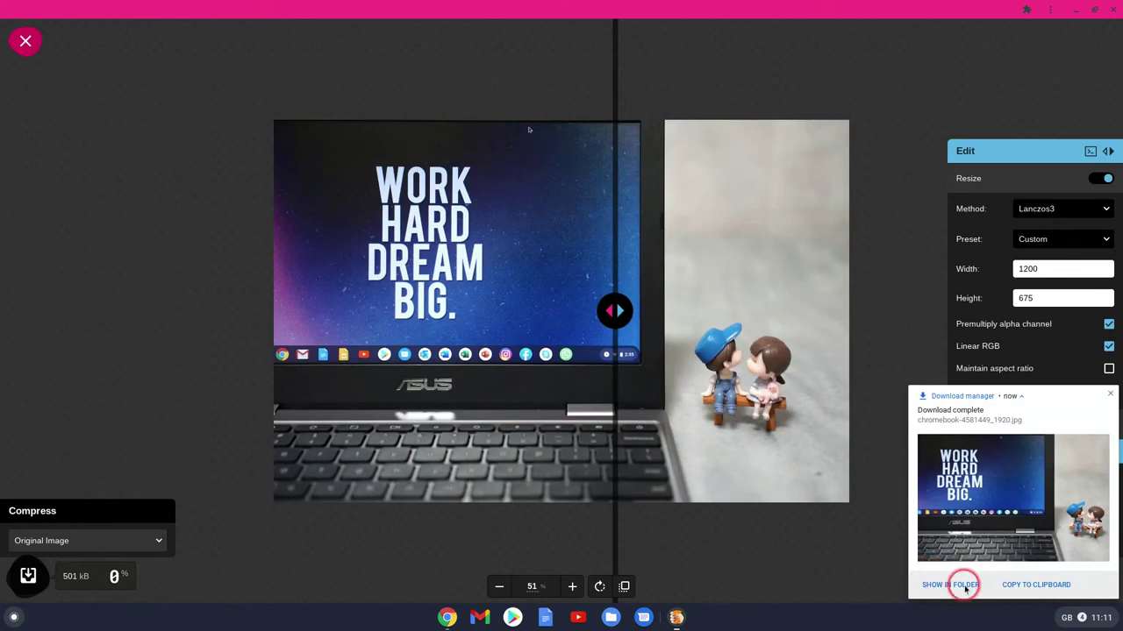
Show the saved photo in the Files app and compare its size with the original in Downloads, then return to Squoosh.
{"action": "left_click", "coordinate": [965, 586]}
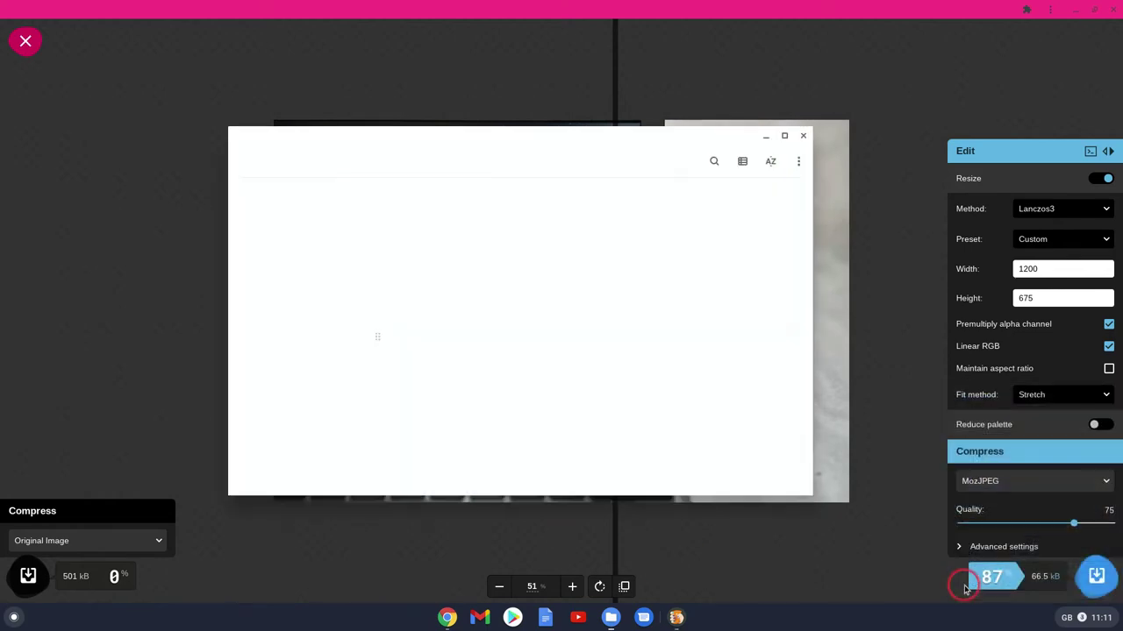
{"action": "left_click", "coordinate": [517, 398]}
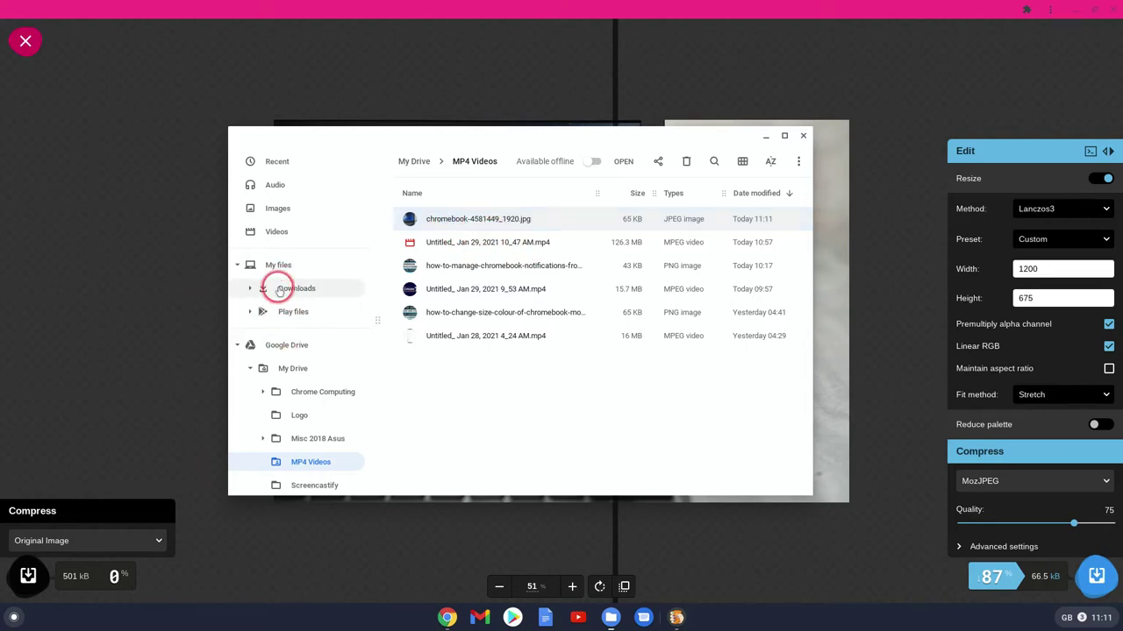
{"action": "left_click", "coordinate": [279, 289]}
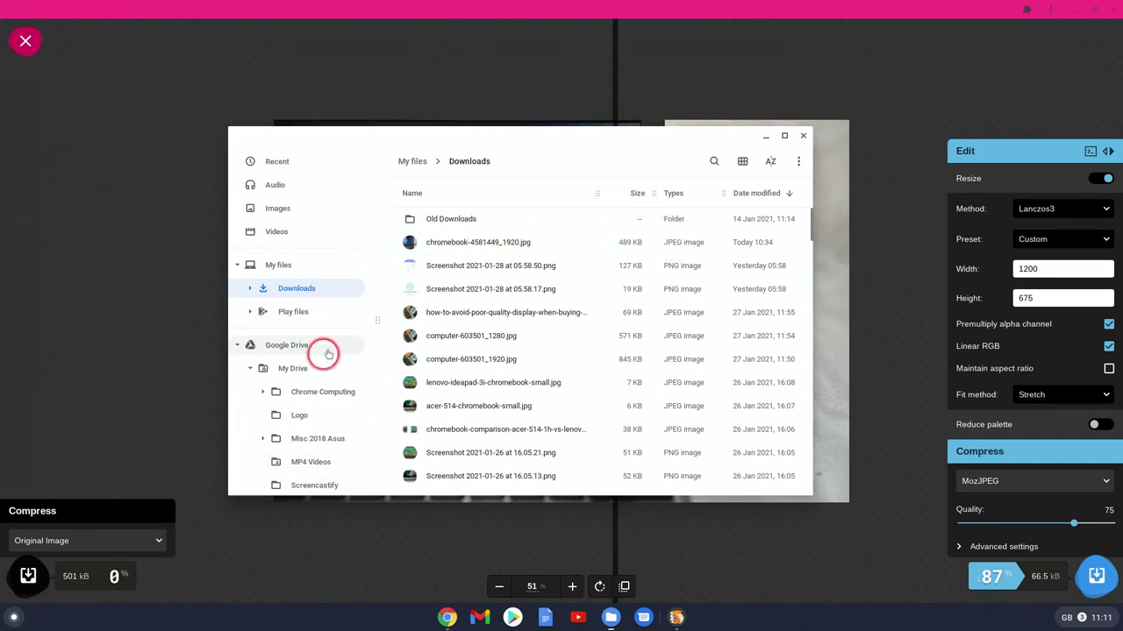
{"action": "left_click", "coordinate": [292, 369]}
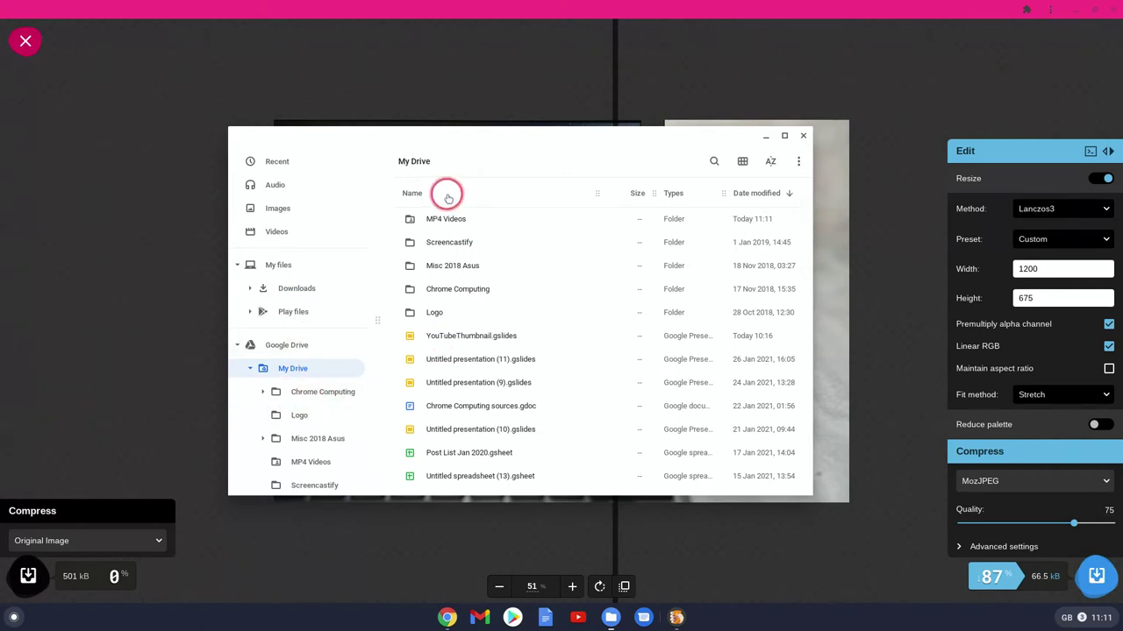
{"action": "double_click", "coordinate": [448, 226]}
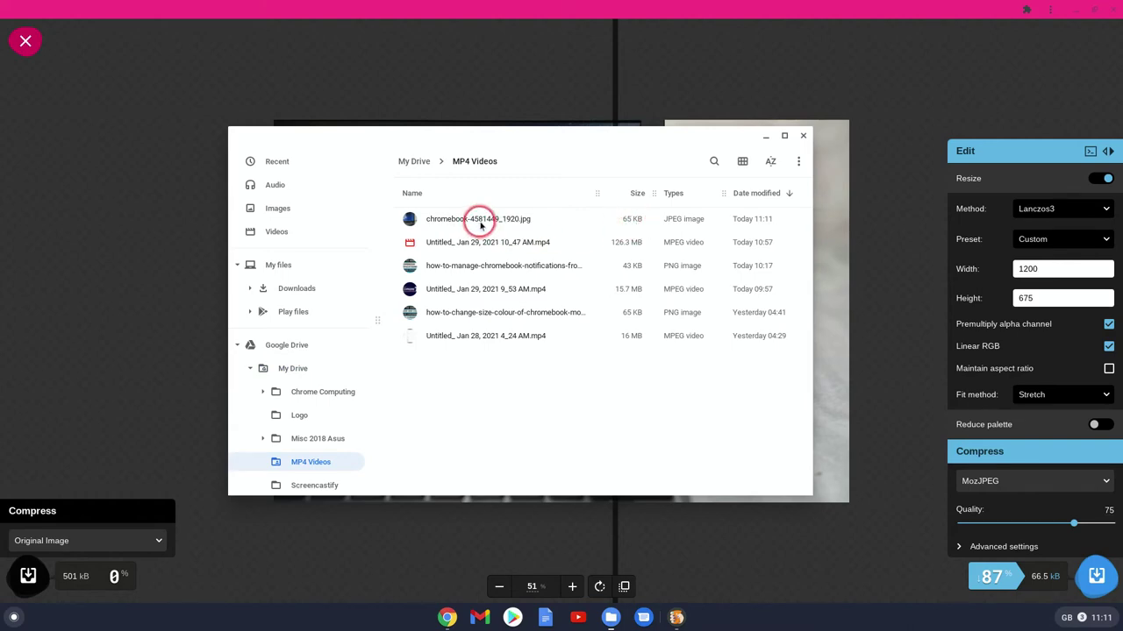
{"action": "key", "text": "Escape"}
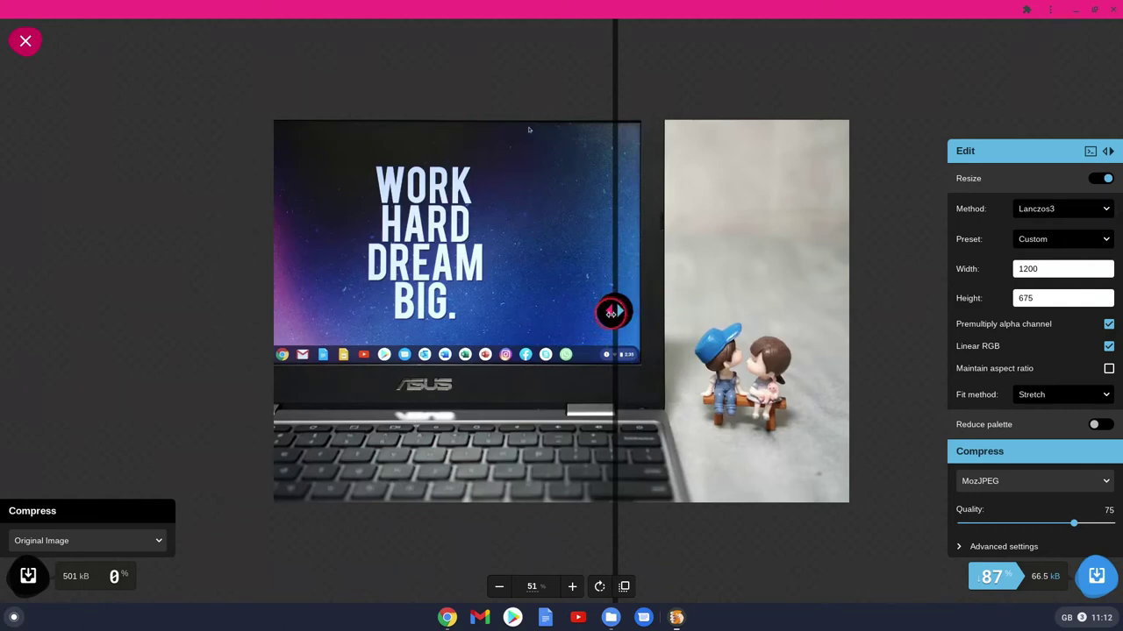
Move the comparison divider past the photo's edge to view the whole original, and close the image.
{"action": "left_click_drag", "start_coordinate": [613, 312], "coordinate": [892, 329]}
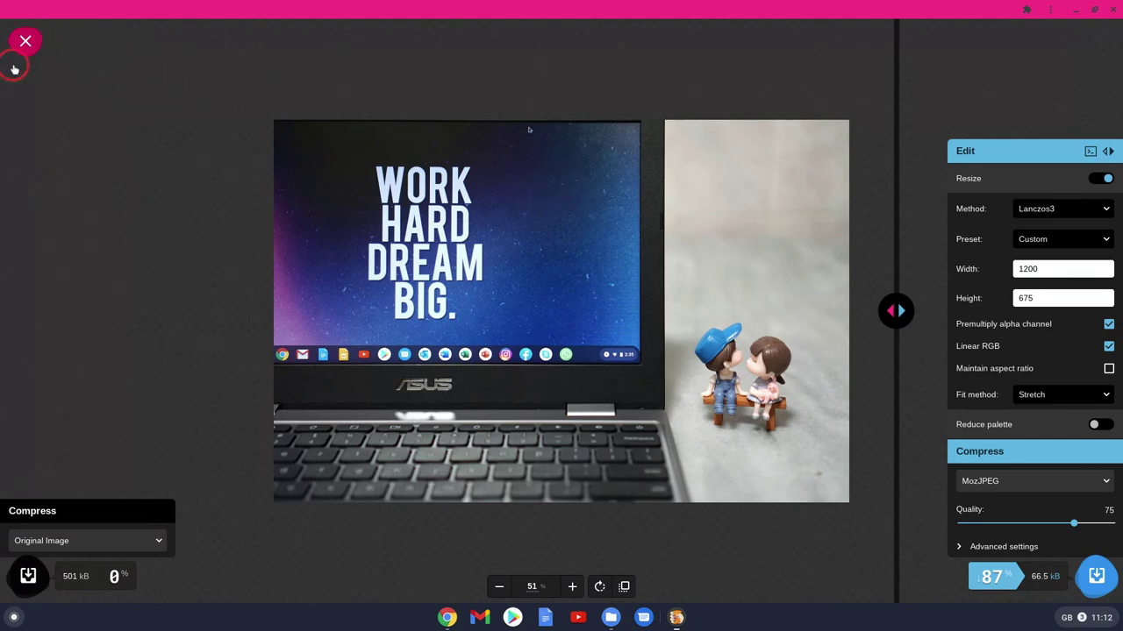
{"action": "left_click", "coordinate": [39, 41]}
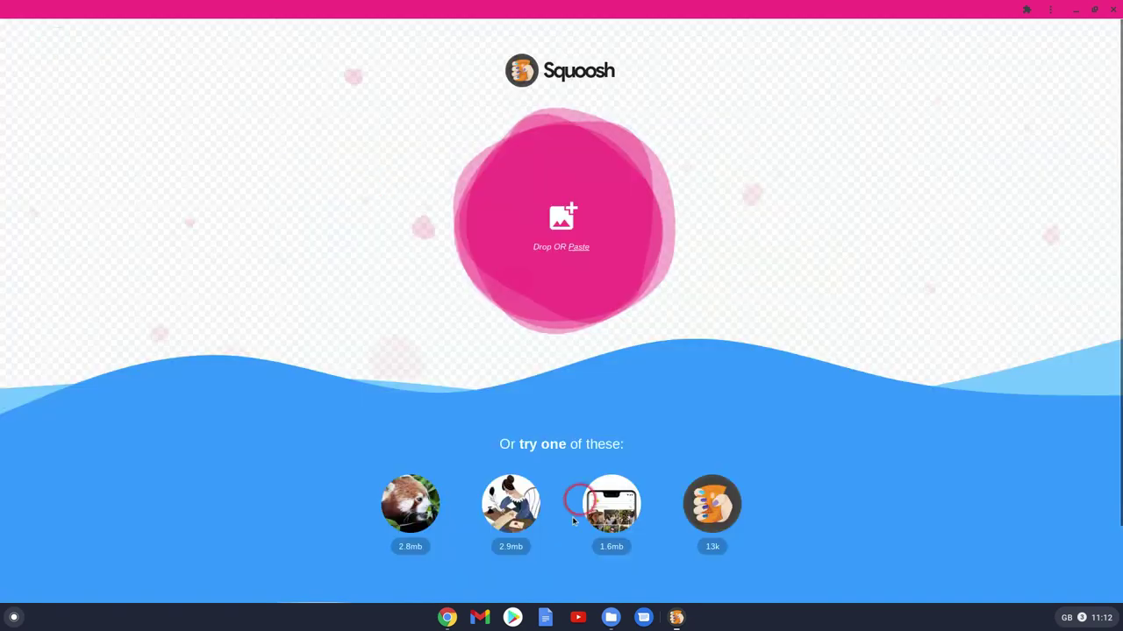
Open a new Chrome window and switch back to the Squoosh app.
{"action": "right_click", "coordinate": [447, 618]}
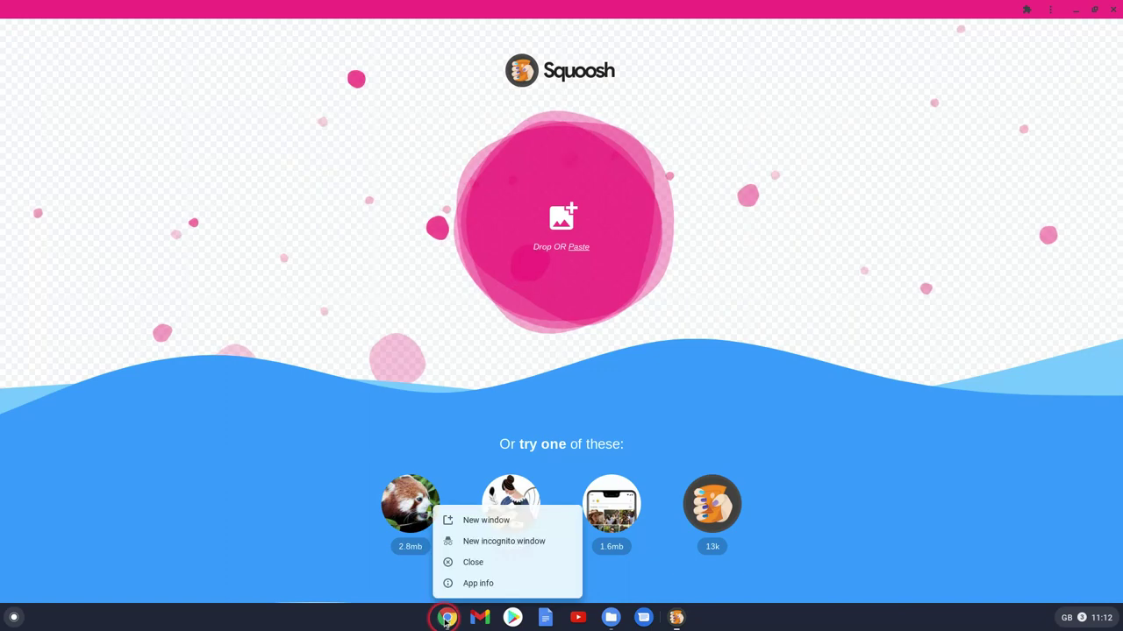
{"action": "left_click", "coordinate": [456, 520]}
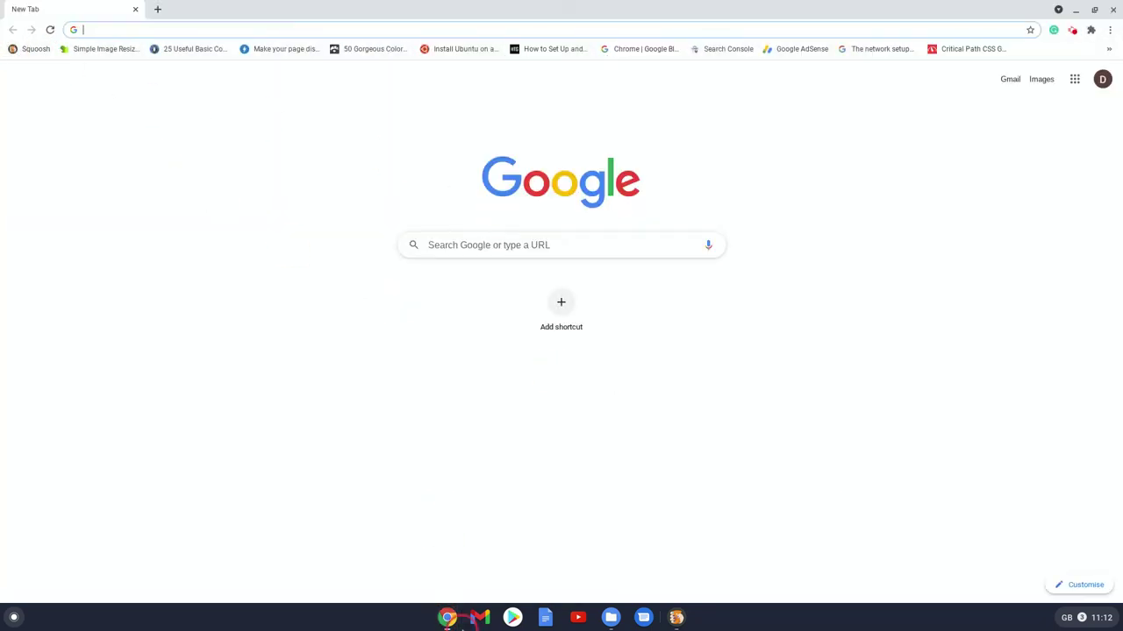
{"action": "left_click", "coordinate": [675, 619]}
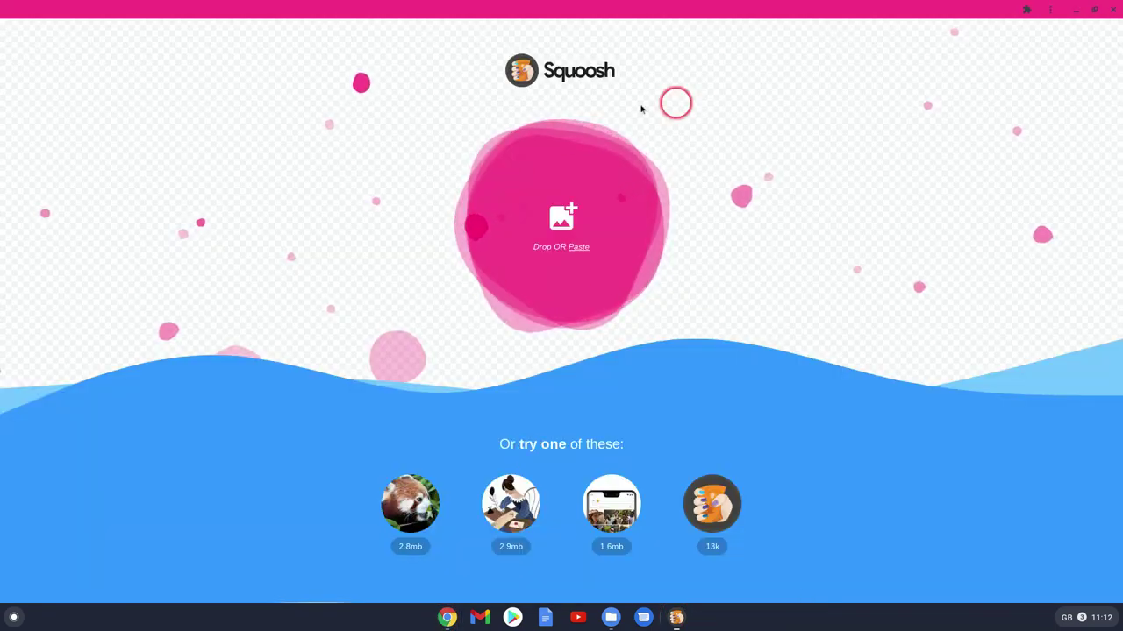